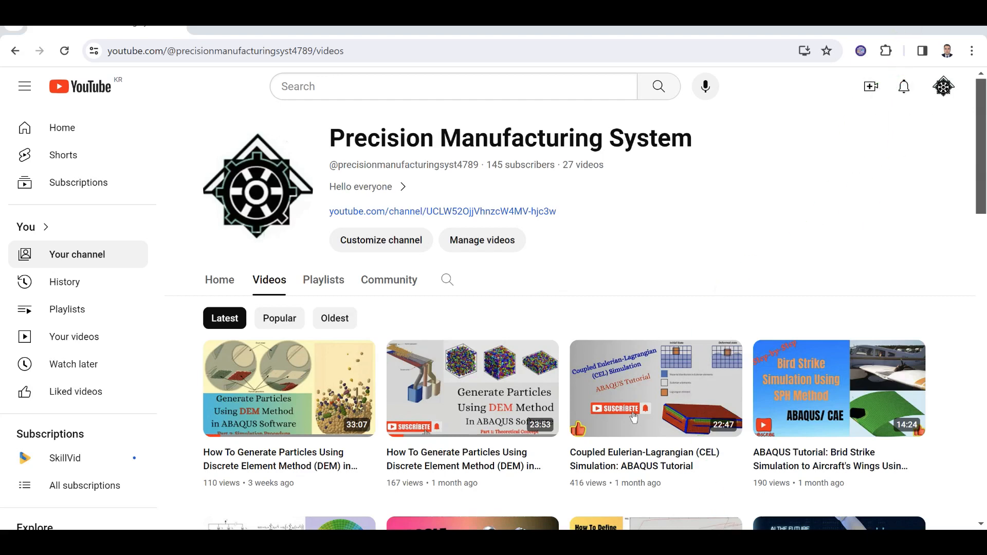
# - Switch to Abaqus/CAE and create a 3D deformable shell revolution part named Panel with an approximate size of 20
pyautogui.moveTo(659, 543)
pyautogui.click(699, 495)
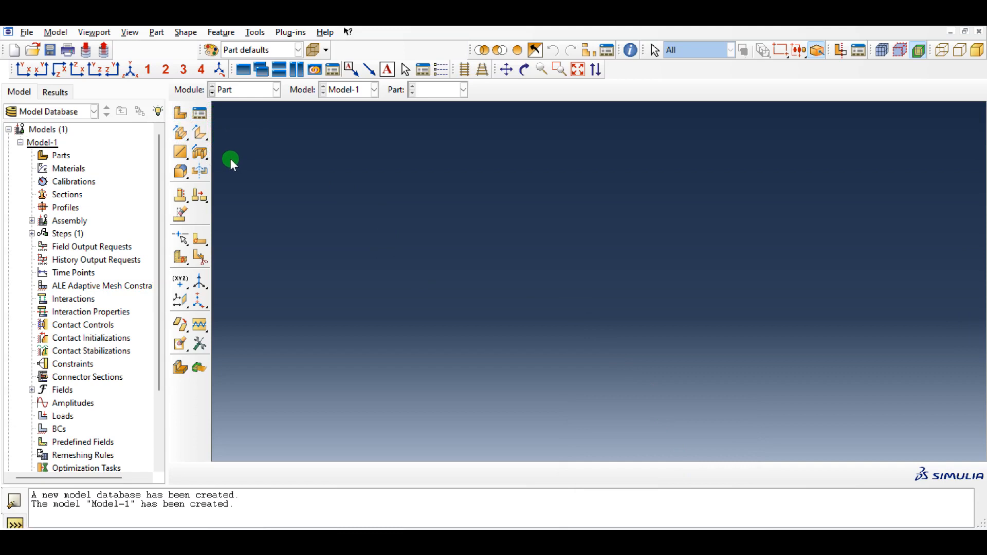
pyautogui.click(181, 113)
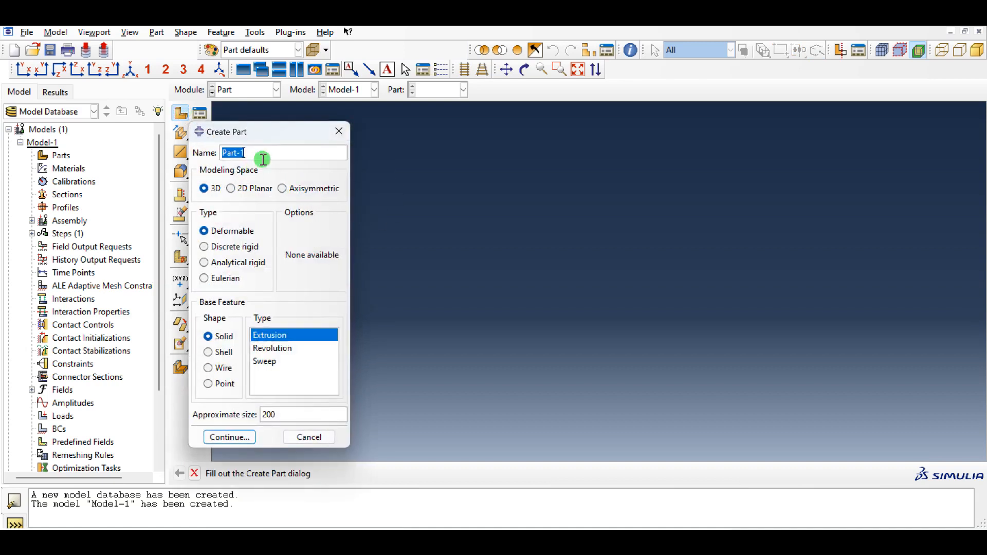
pyautogui.write('Panel')
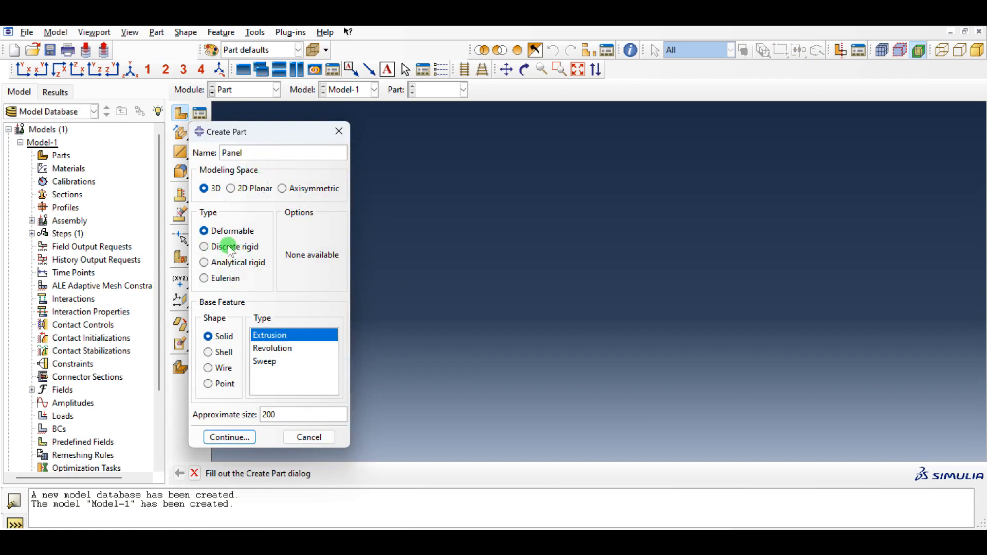
pyautogui.click(219, 353)
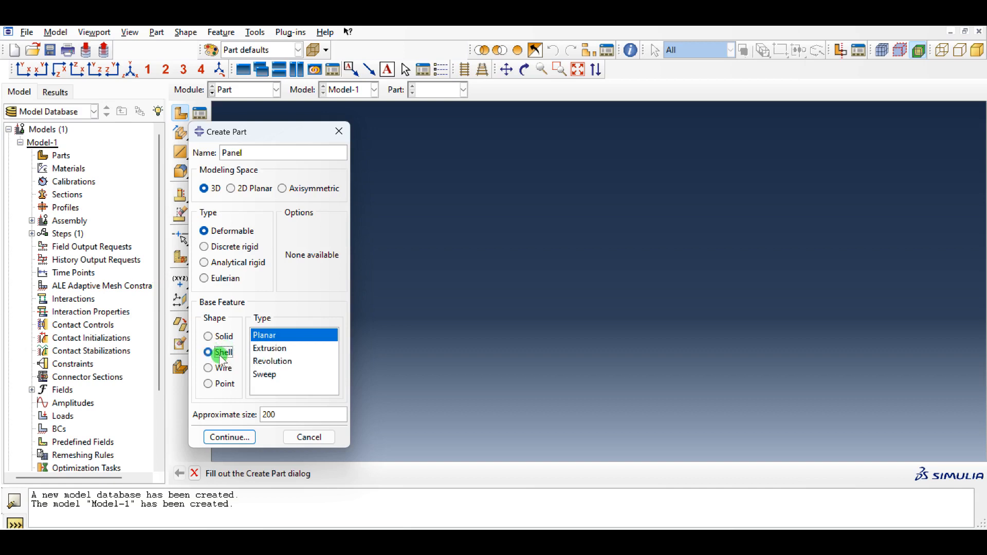
pyautogui.click(271, 361)
pyautogui.click(290, 414)
pyautogui.press('BackSpace')
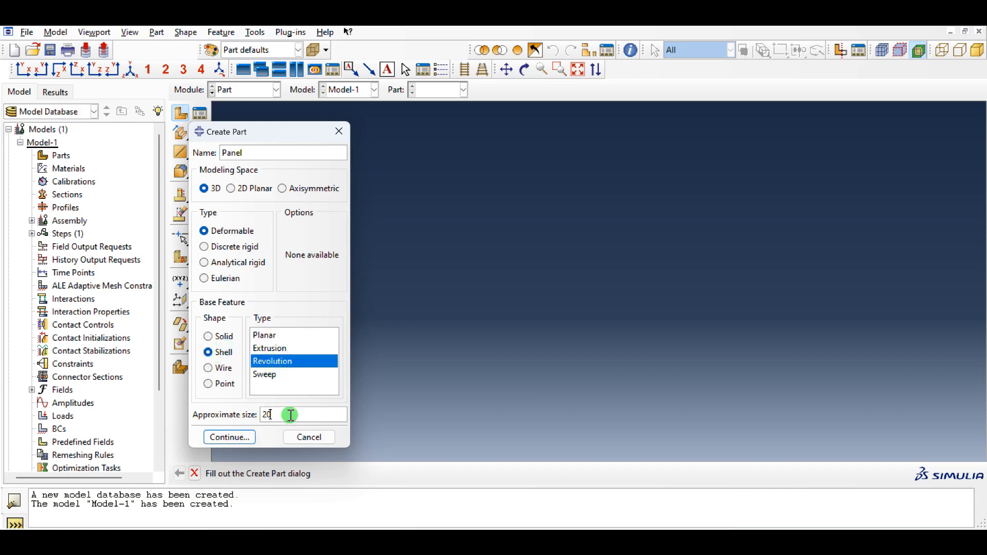
pyautogui.click(238, 440)
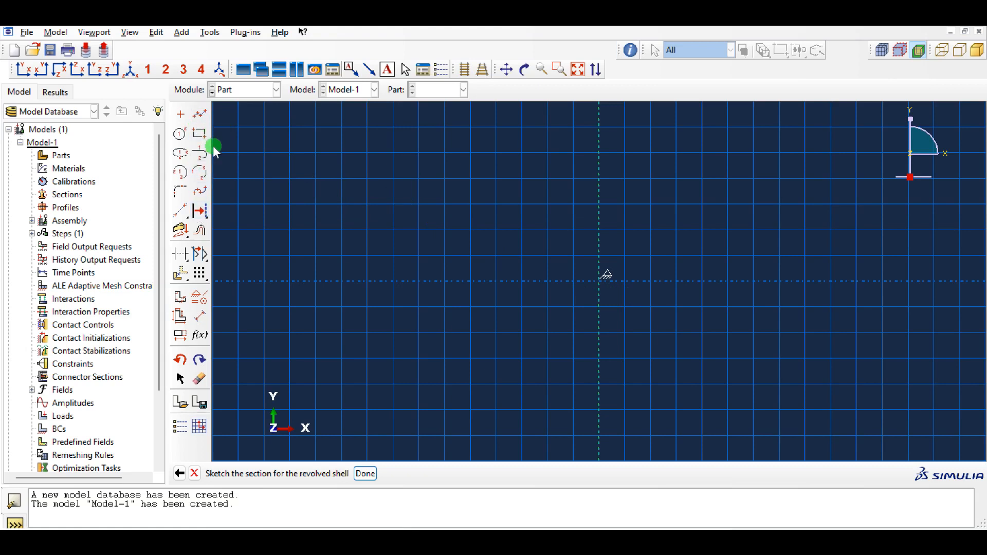
pyautogui.click(200, 114)
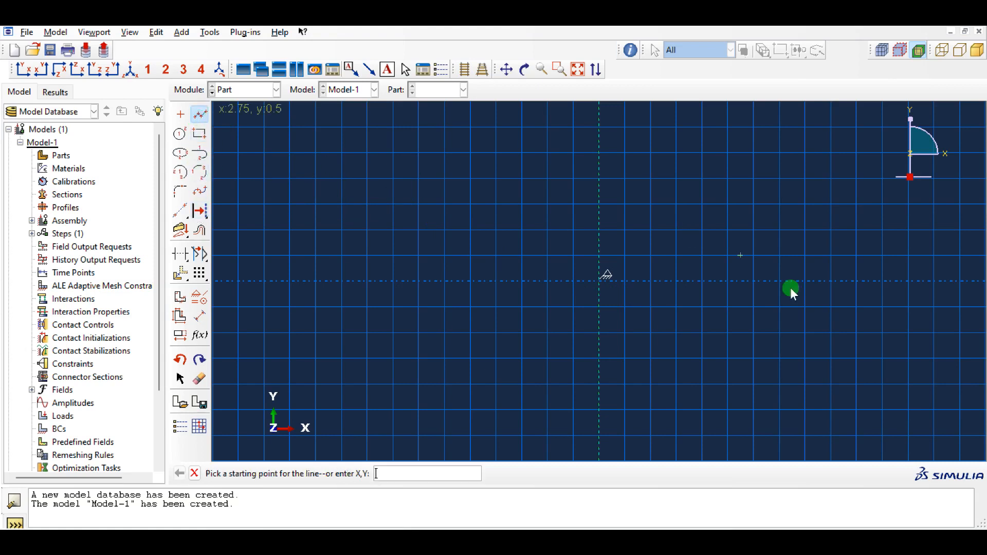
pyautogui.click(599, 282)
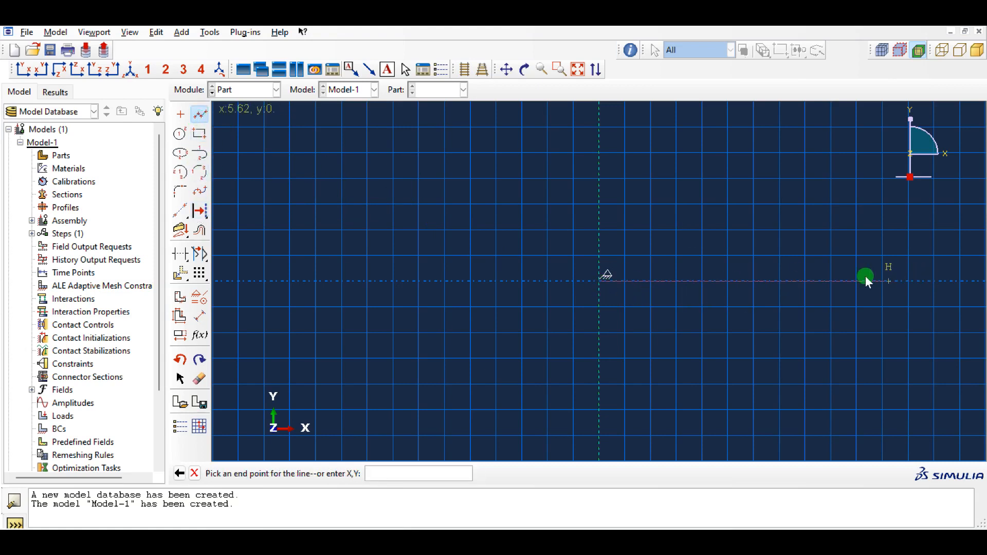
pyautogui.press('Escape')
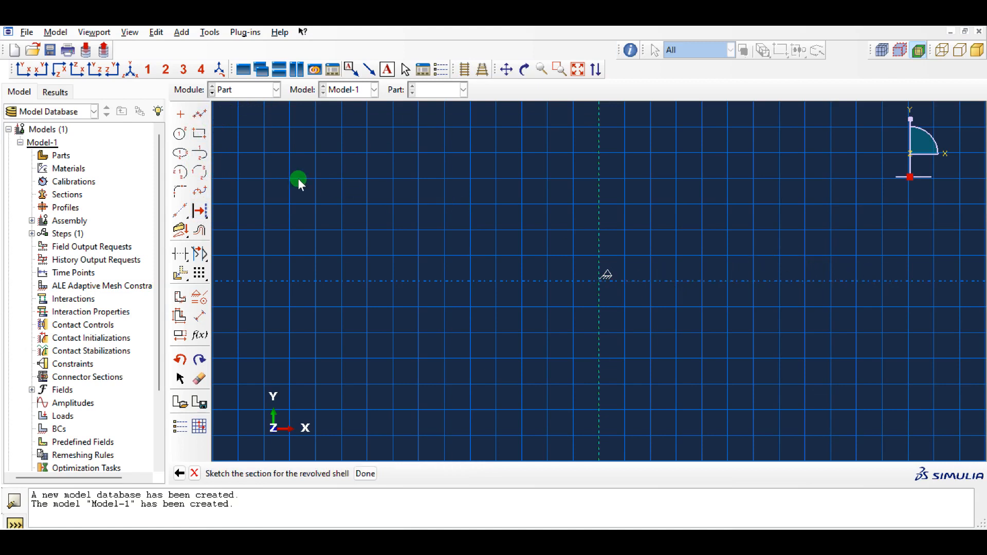
# - Sketch a vertical line about 3.25 long on the positive X side, ending on the horizontal axis
pyautogui.click(200, 113)
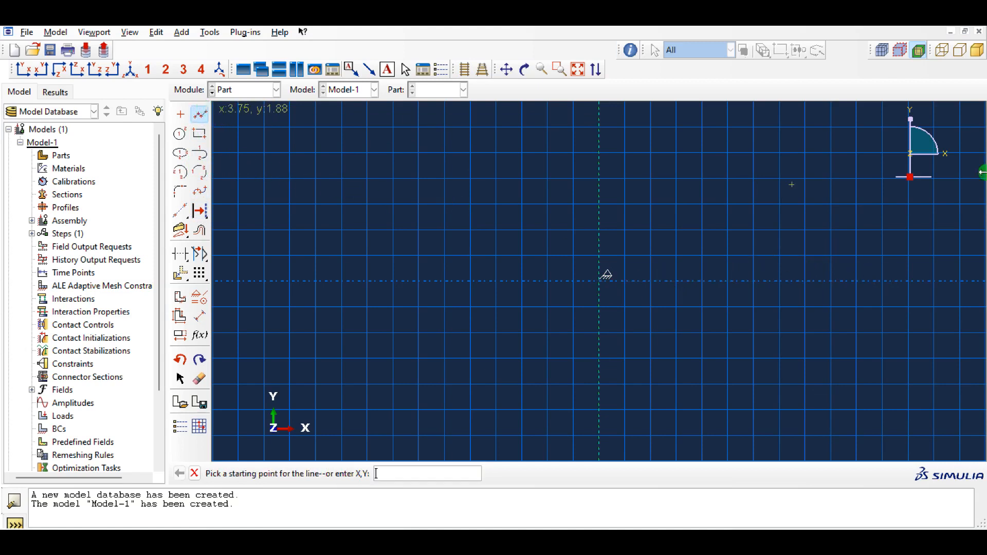
pyautogui.click(876, 116)
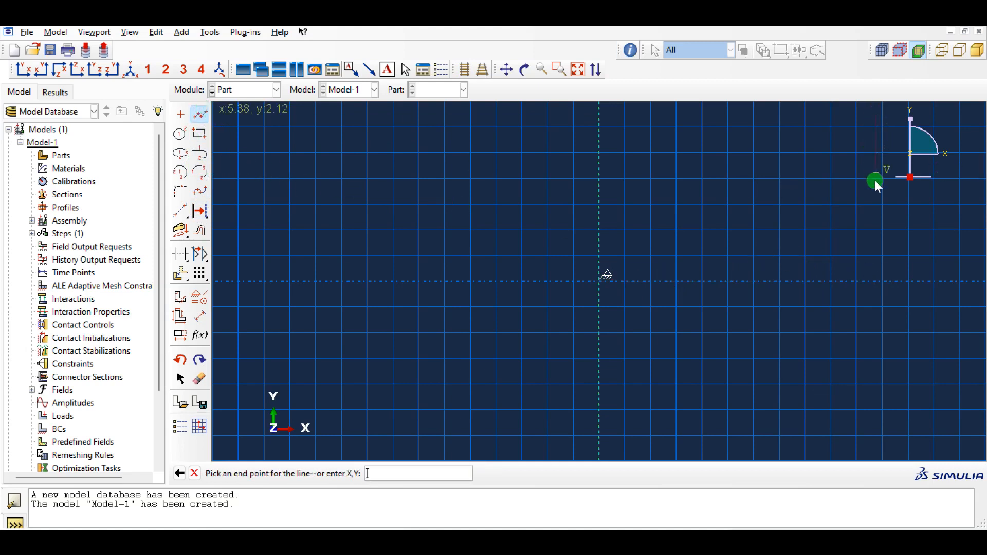
pyautogui.click(877, 281)
pyautogui.click(200, 113)
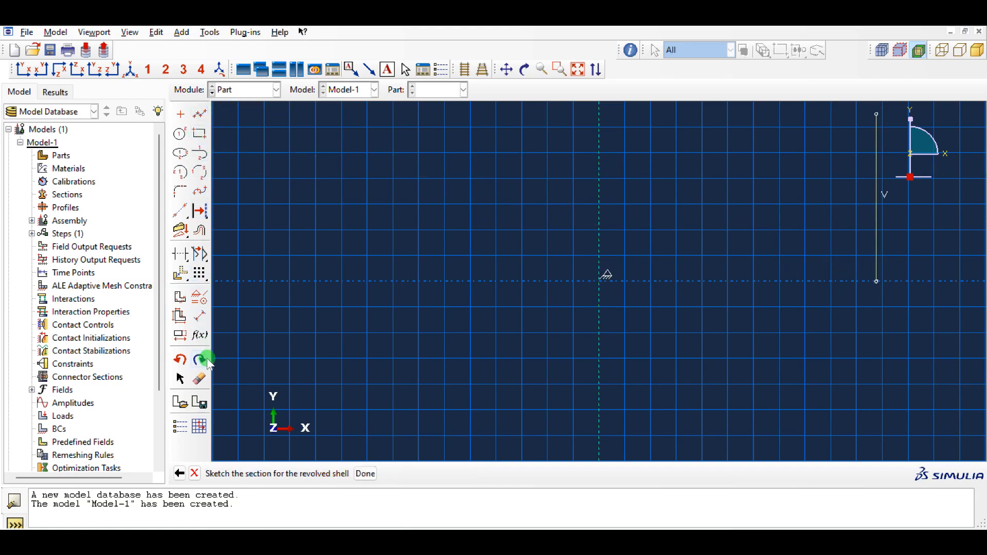
# - Dimension the distance between the revolution axis and the vertical line as 15
pyautogui.click(200, 315)
pyautogui.click(599, 188)
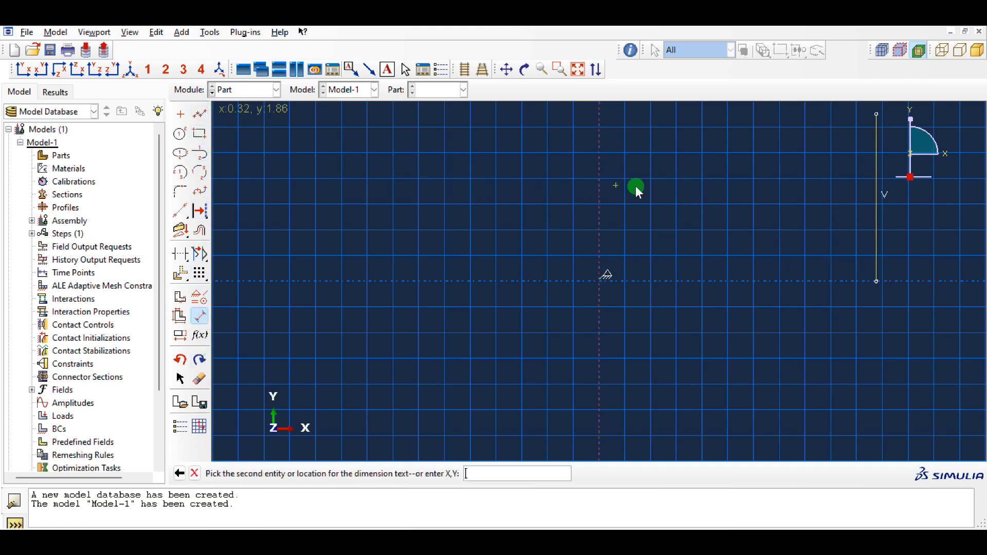
pyautogui.click(877, 192)
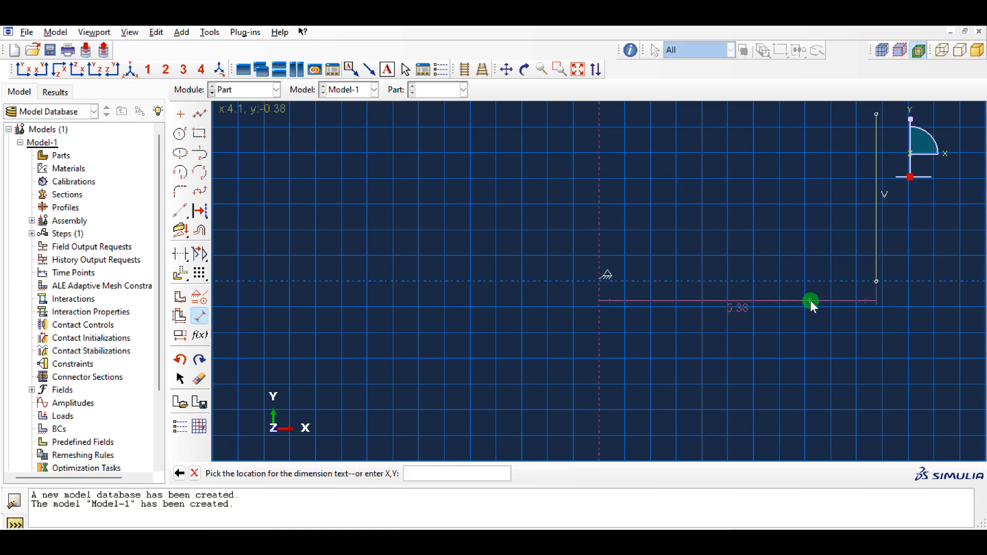
pyautogui.click(810, 301)
pyautogui.write('15')
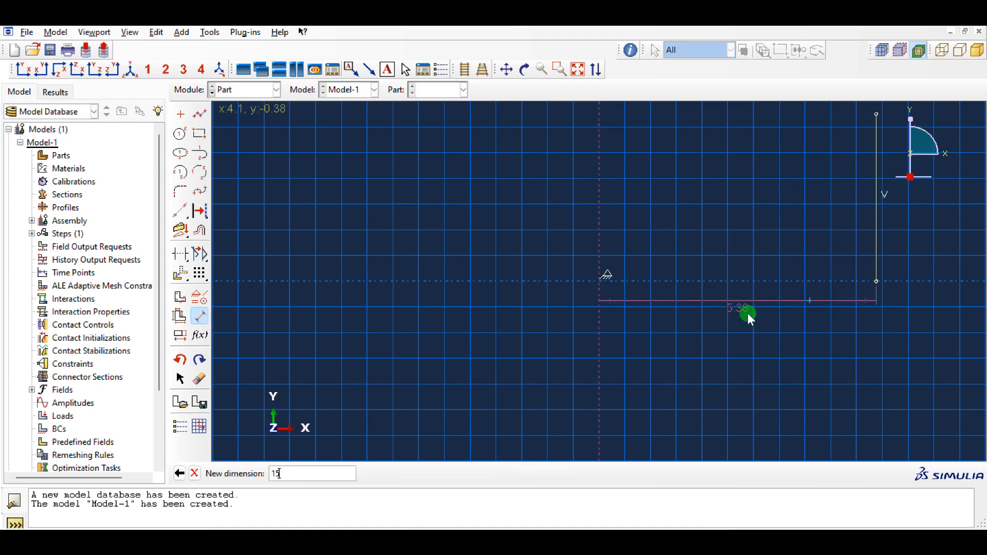
pyautogui.press('Return')
# - Dimension the vertical line's length as 14
pyautogui.scroll(-10, 796, 327)
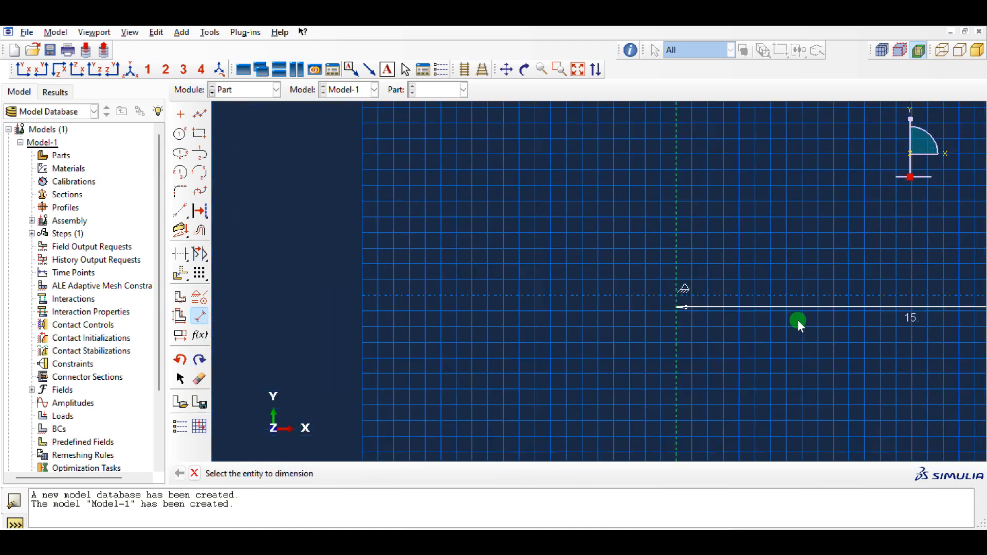
pyautogui.scroll(-2, 879, 322)
pyautogui.keyDown('ctrl'); pyautogui.keyDown('alt'); pyautogui.moveTo(894, 307); pyautogui.dragTo(750, 288, button='middle'); pyautogui.keyUp('alt'); pyautogui.keyUp('ctrl')
pyautogui.click(823, 278)
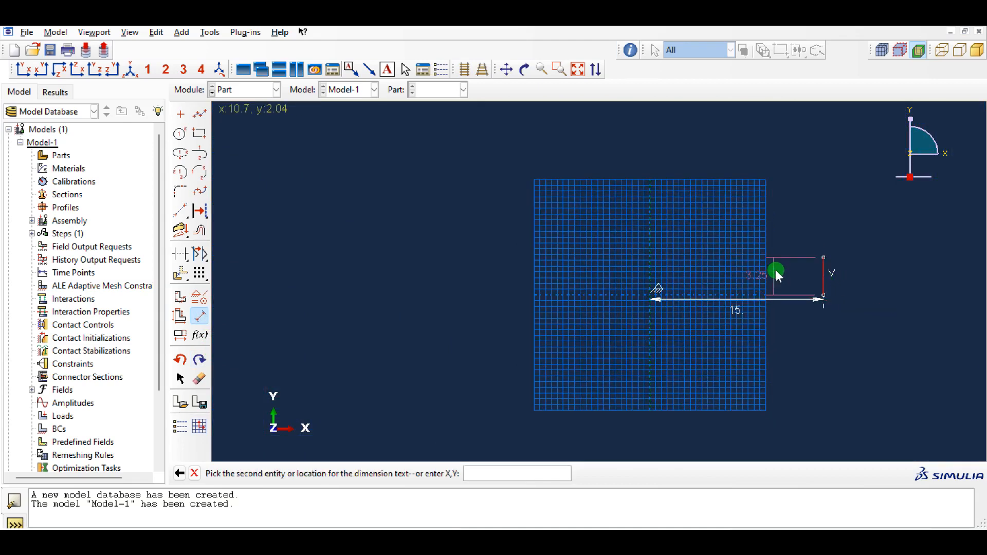
pyautogui.click(862, 269)
pyautogui.write('14')
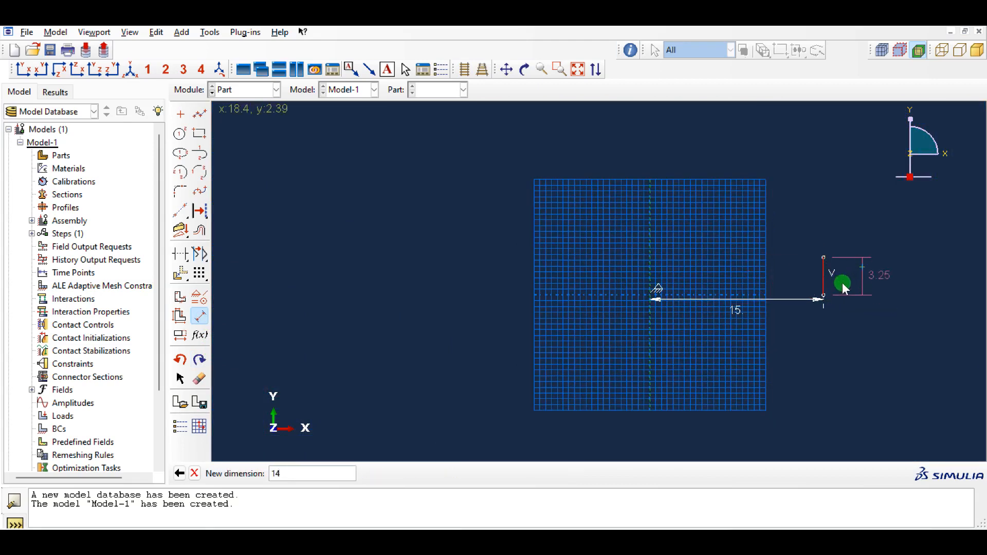
pyautogui.press('Return')
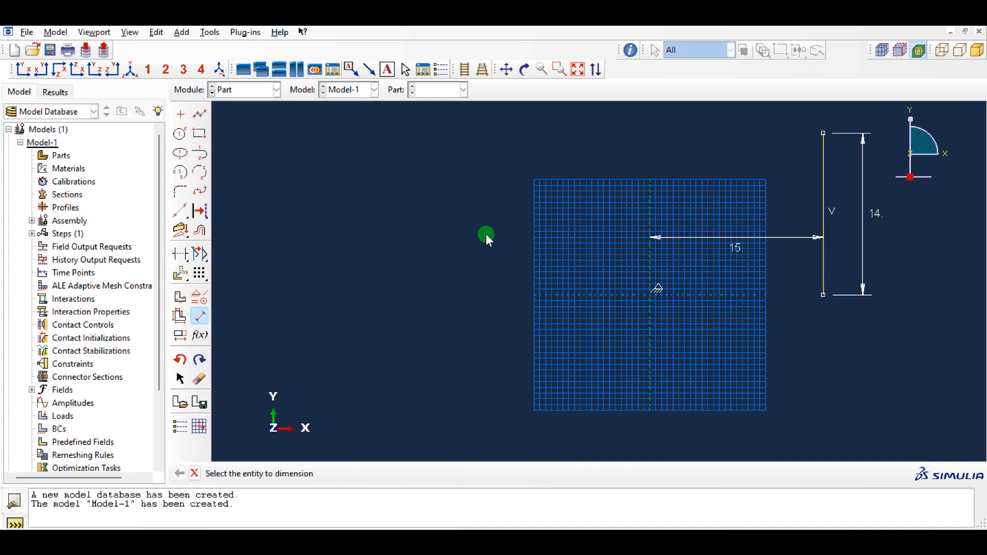
# - Finish the section sketch and revolve it through an angle of 55.6 degrees
pyautogui.middleClick(484, 233)
pyautogui.middleClick(467, 239)
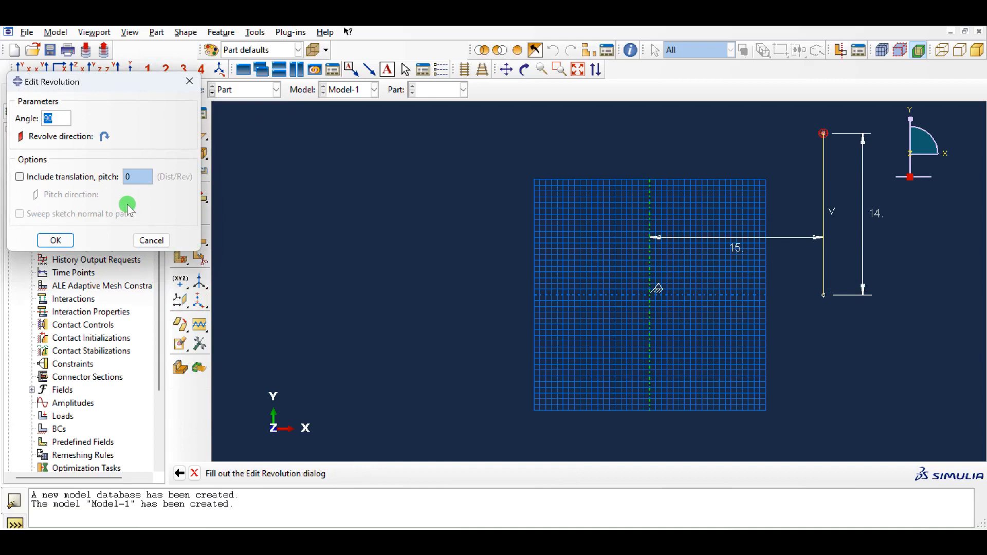
pyautogui.write('55.6')
pyautogui.click(66, 241)
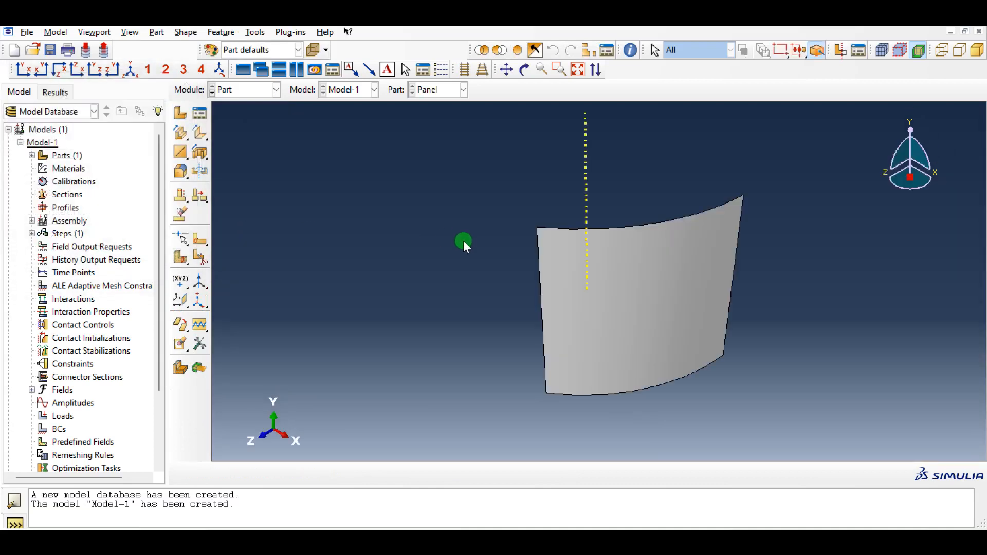
# - Examine the curved shell panel and its revolution axis from several viewing angles
pyautogui.keyDown('ctrl'); pyautogui.keyDown('alt'); pyautogui.moveTo(581, 304); pyautogui.dragTo(604, 363); pyautogui.keyUp('alt'); pyautogui.keyUp('ctrl')
pyautogui.keyDown('ctrl'); pyautogui.keyDown('alt'); pyautogui.moveTo(679, 279); pyautogui.dragTo(689, 277, button='middle'); pyautogui.keyUp('alt'); pyautogui.keyUp('ctrl')
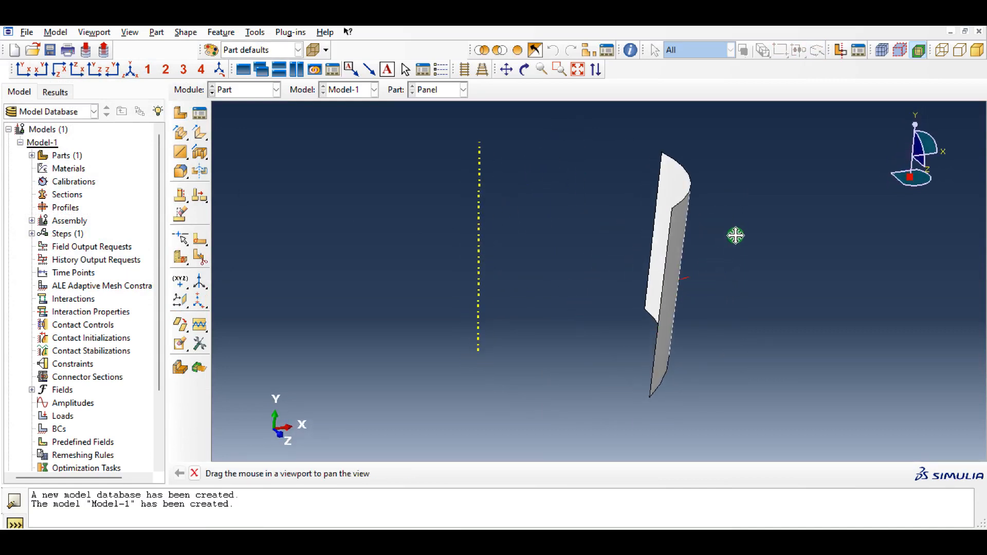
pyautogui.rightClick(735, 235)
pyautogui.click(530, 288)
pyautogui.keyDown('ctrl'); pyautogui.keyDown('alt'); pyautogui.moveTo(531, 289); pyautogui.dragTo(582, 280); pyautogui.keyUp('alt'); pyautogui.keyUp('ctrl')
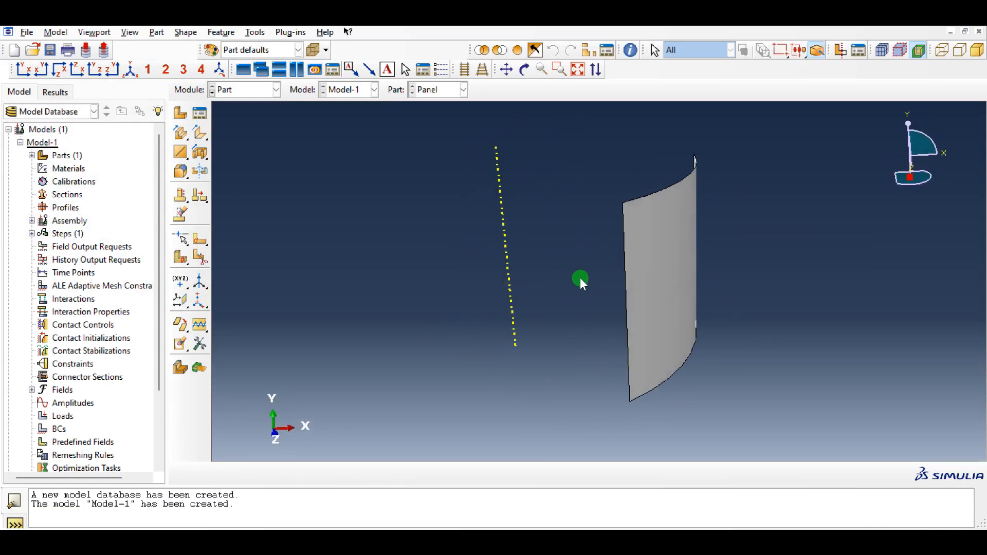
pyautogui.keyDown('ctrl'); pyautogui.keyDown('alt'); pyautogui.moveTo(574, 337); pyautogui.dragTo(671, 263); pyautogui.keyUp('alt'); pyautogui.keyUp('ctrl')
pyautogui.moveTo(683, 214)
pyautogui.keyDown('ctrl'); pyautogui.keyDown('alt'); pyautogui.mouseDown()
pyautogui.moveTo(588, 253)
pyautogui.moveTo(686, 230)
pyautogui.mouseUp(); pyautogui.keyUp('alt'); pyautogui.keyUp('ctrl')
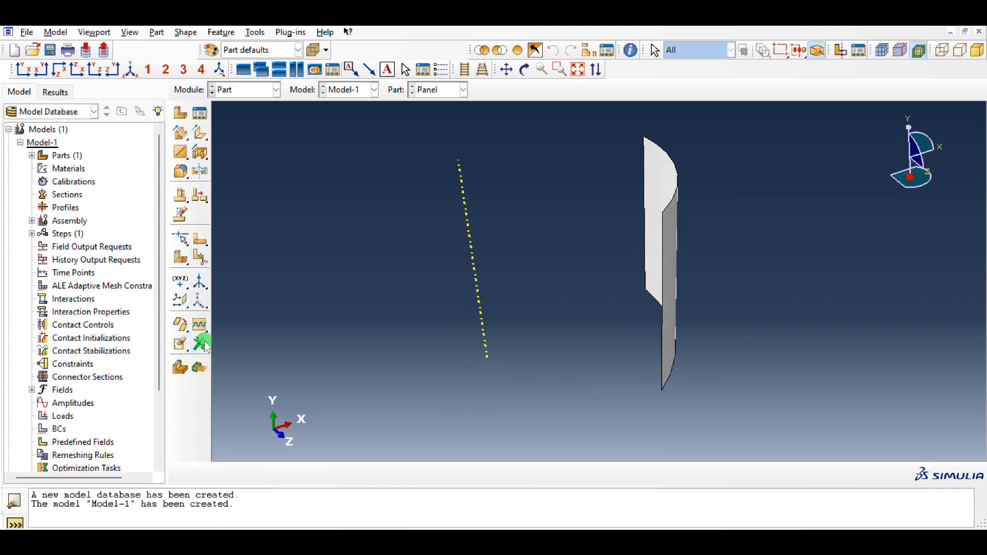
# - Create a datum plane through three corner points of the curved panel using the 3 points method
pyautogui.click(263, 33)
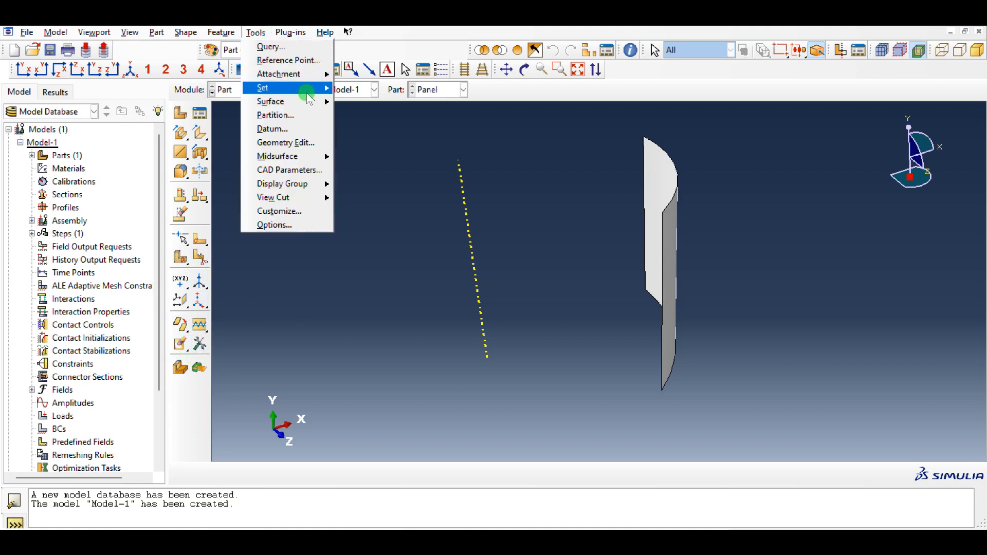
pyautogui.click(297, 130)
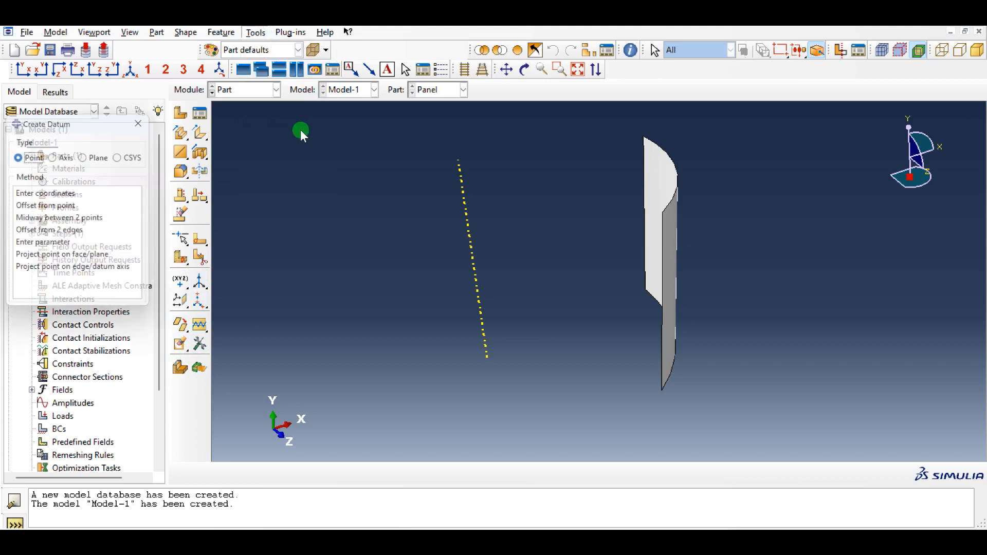
pyautogui.click(99, 159)
pyautogui.click(97, 209)
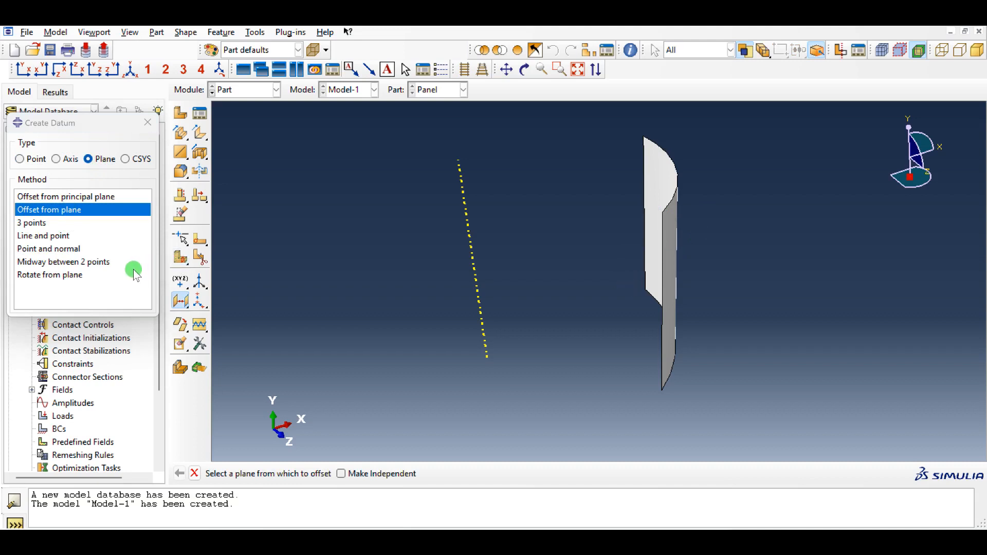
pyautogui.click(40, 222)
pyautogui.keyDown('ctrl'); pyautogui.keyDown('alt'); pyautogui.moveTo(553, 320); pyautogui.dragTo(495, 317); pyautogui.keyUp('alt'); pyautogui.keyUp('ctrl')
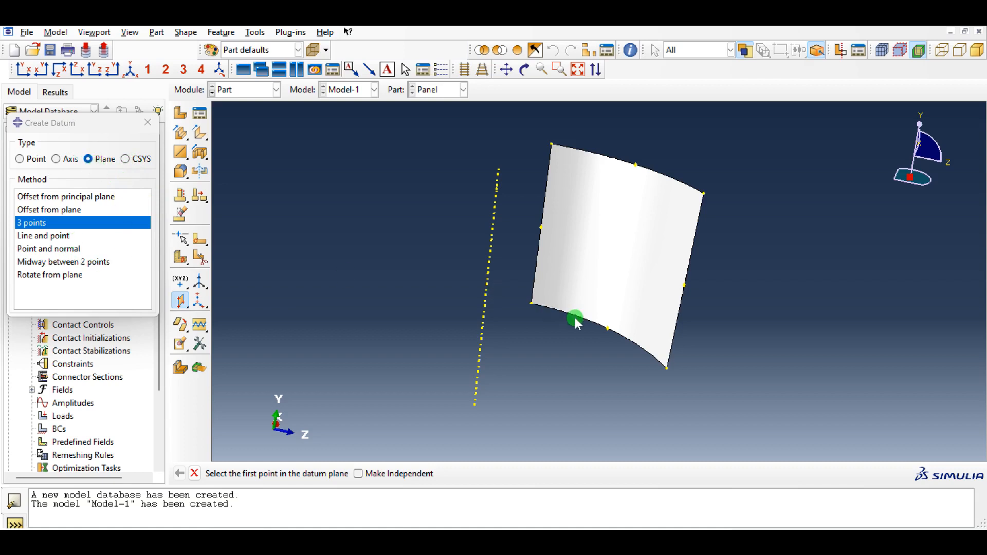
pyautogui.click(541, 309)
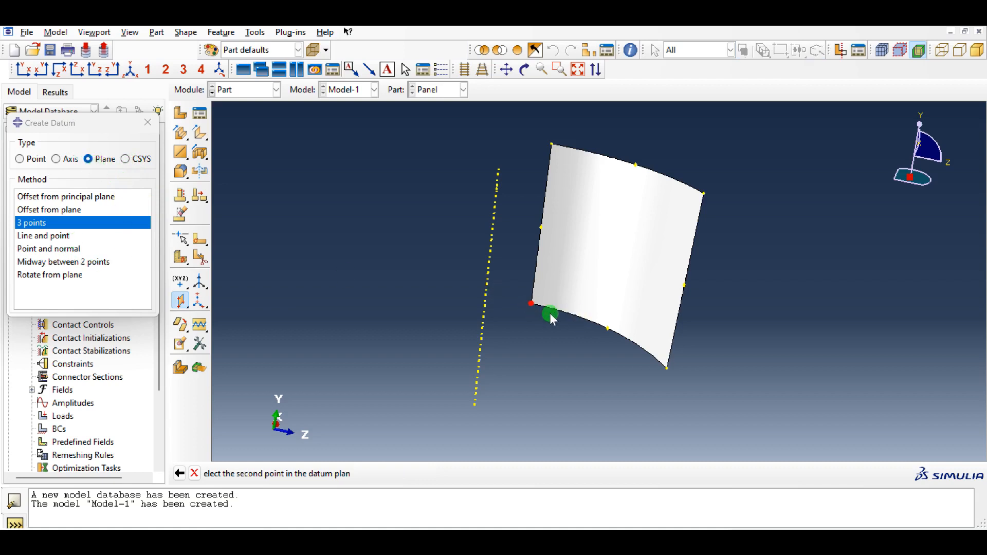
pyautogui.click(670, 371)
pyautogui.click(704, 195)
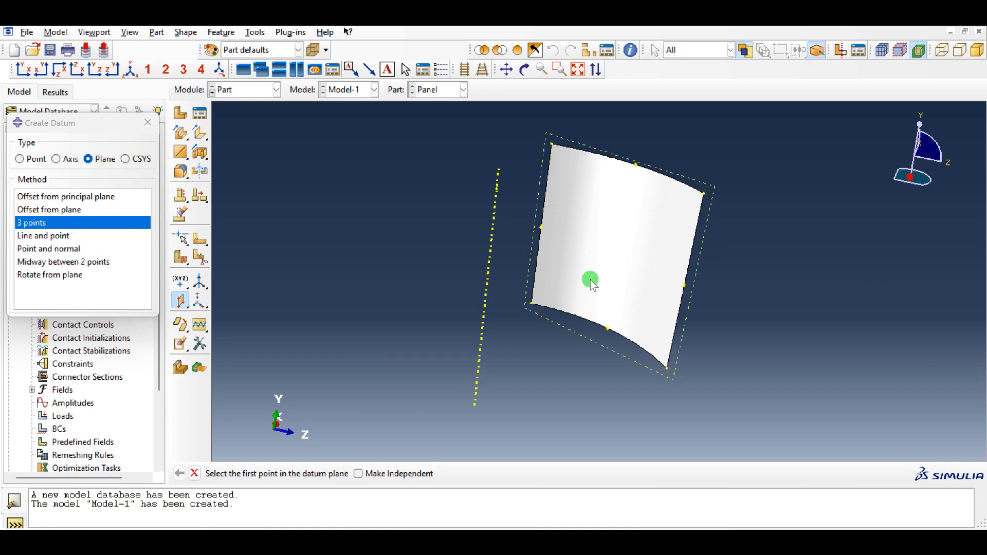
pyautogui.keyDown('ctrl'); pyautogui.keyDown('alt'); pyautogui.moveTo(762, 208); pyautogui.dragTo(604, 226); pyautogui.keyUp('alt'); pyautogui.keyUp('ctrl')
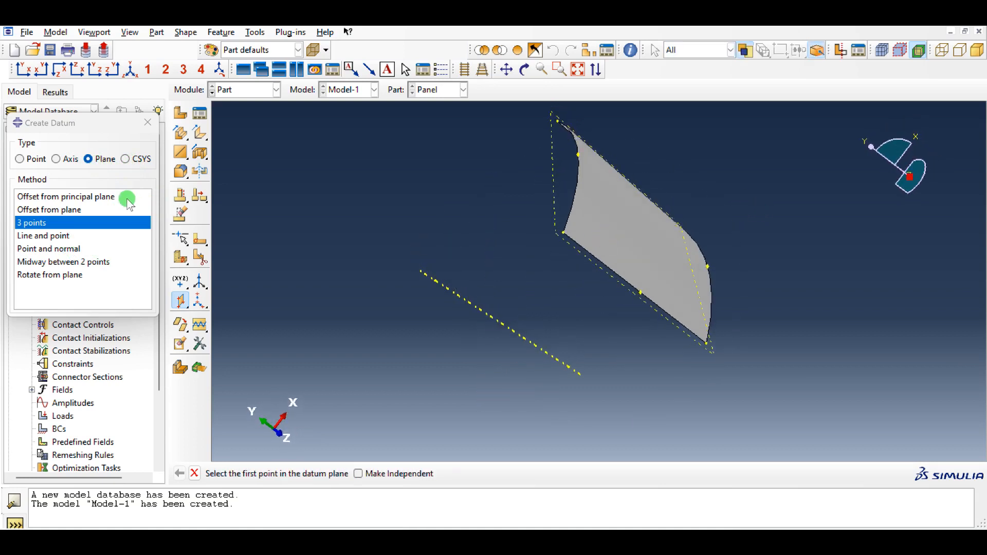
pyautogui.click(147, 122)
# - Start an extruded cut sketch on the datum plane, with a straight panel edge oriented vertical and on the right
pyautogui.click(199, 153)
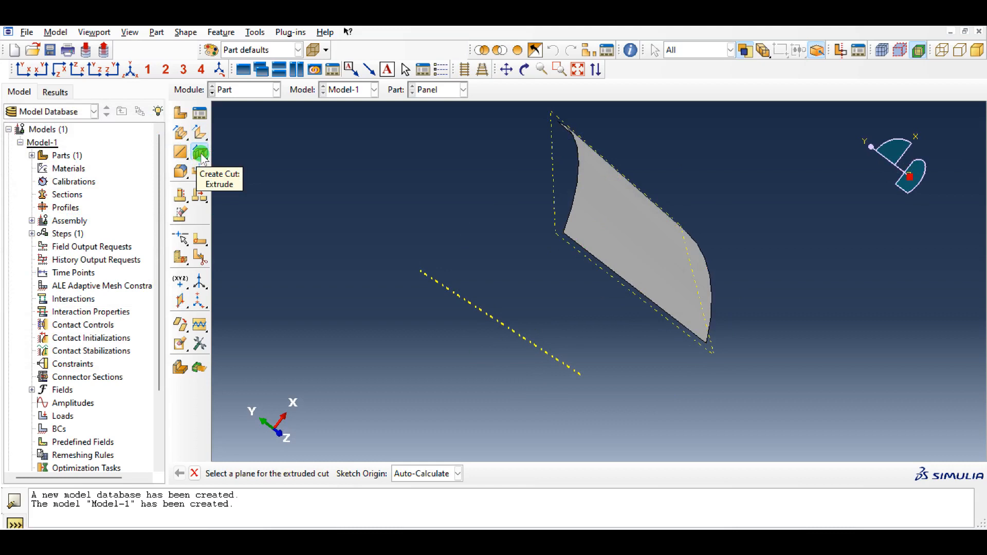
pyautogui.click(553, 218)
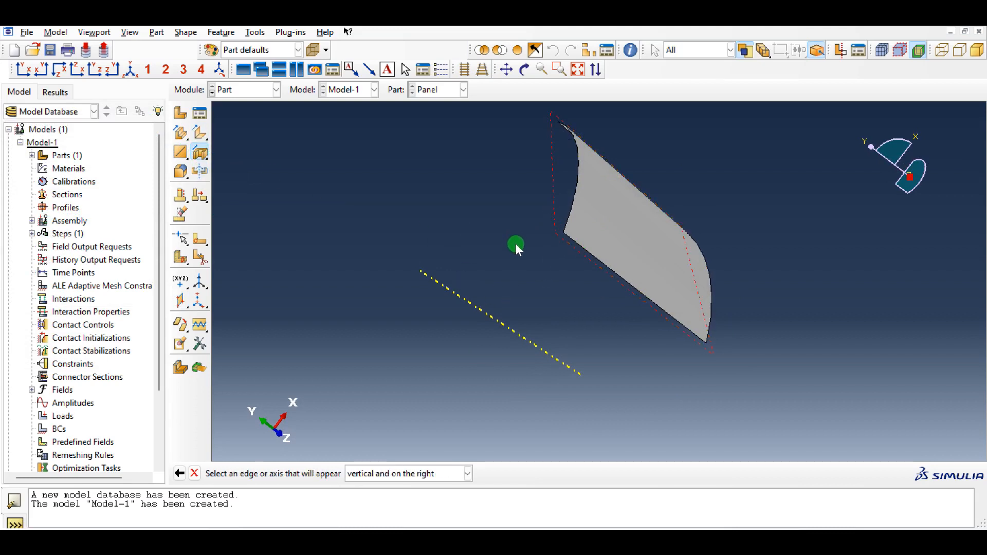
pyautogui.middleClick(541, 233)
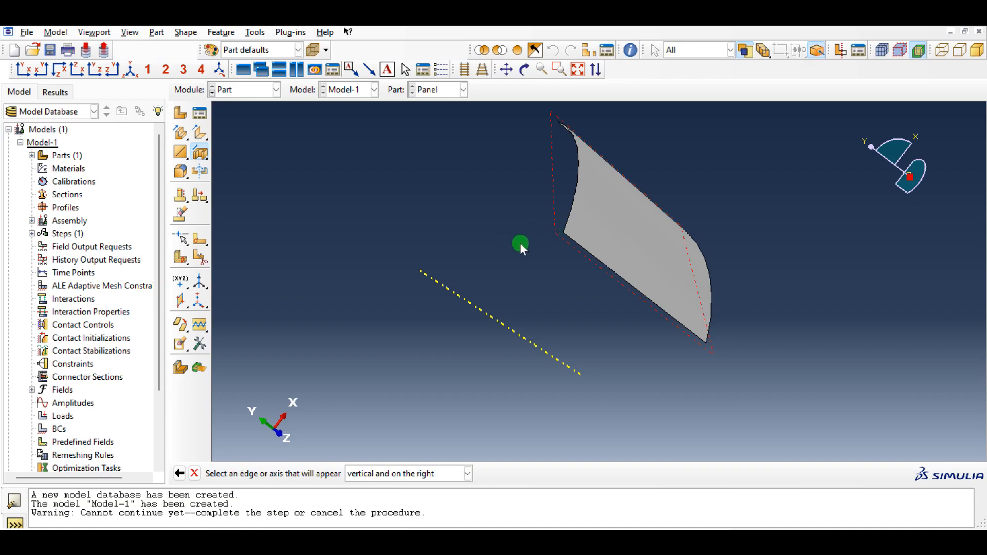
pyautogui.click(589, 254)
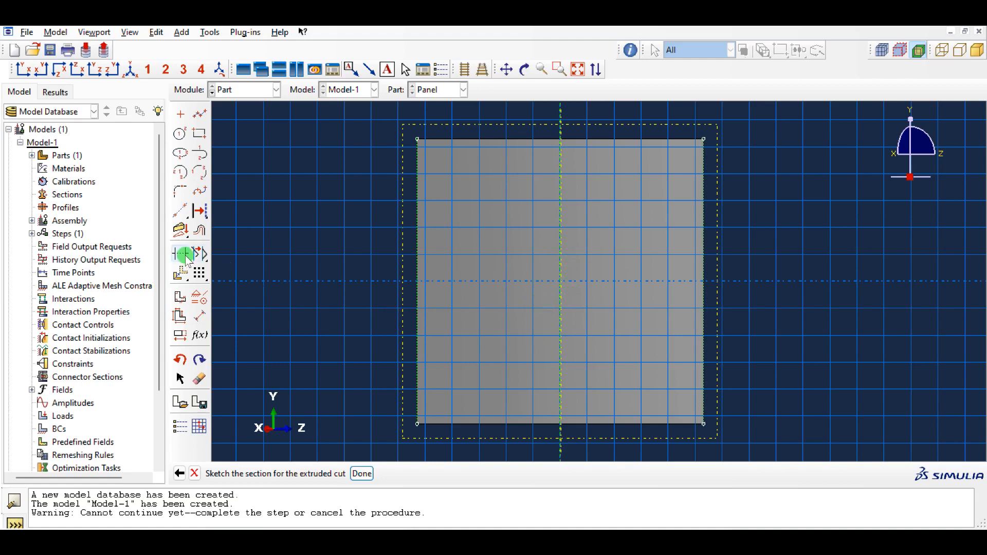
# - Project the four outer edges of the panel onto the cut sketch as sketch geometry
pyautogui.click(180, 230)
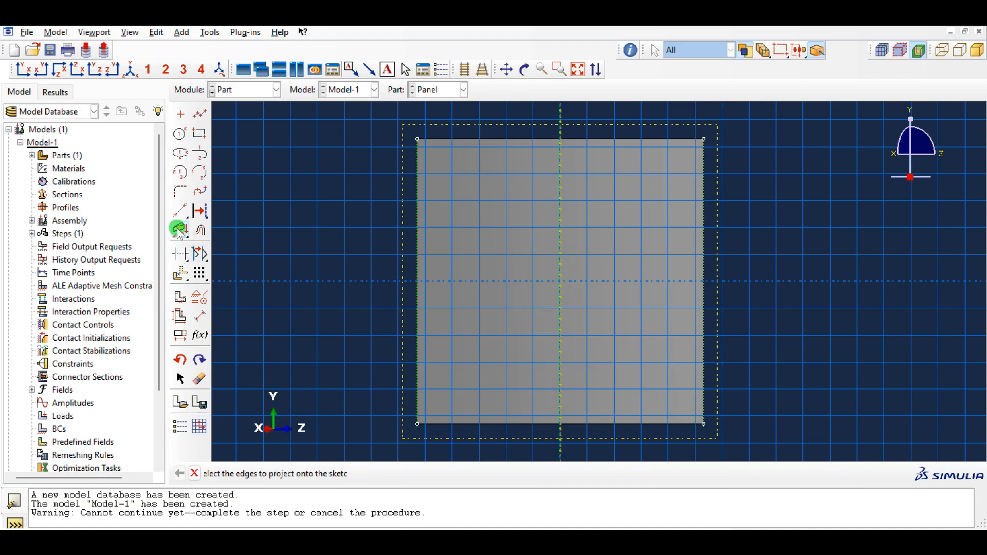
pyautogui.click(542, 139)
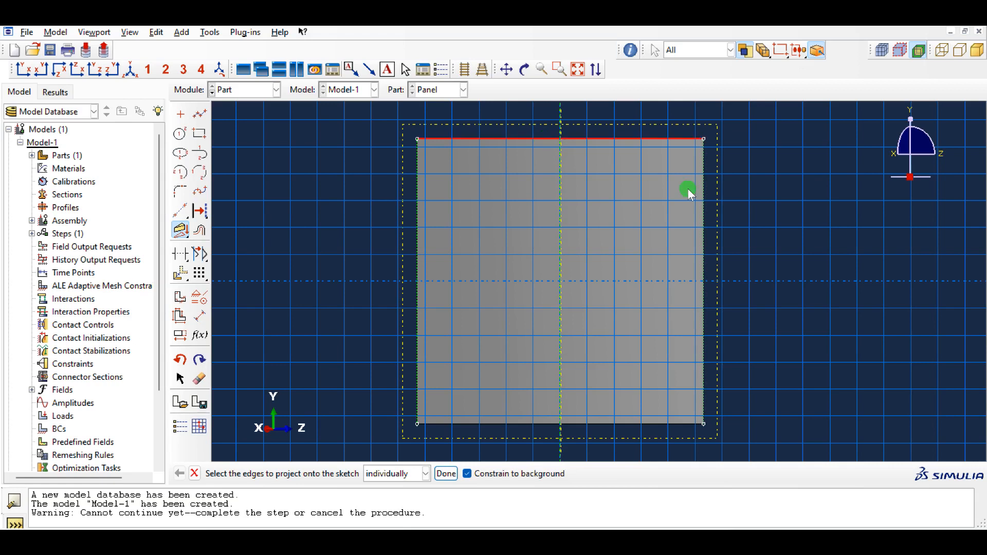
pyautogui.keyDown('shift'); pyautogui.click(703, 227); pyautogui.keyUp('shift')
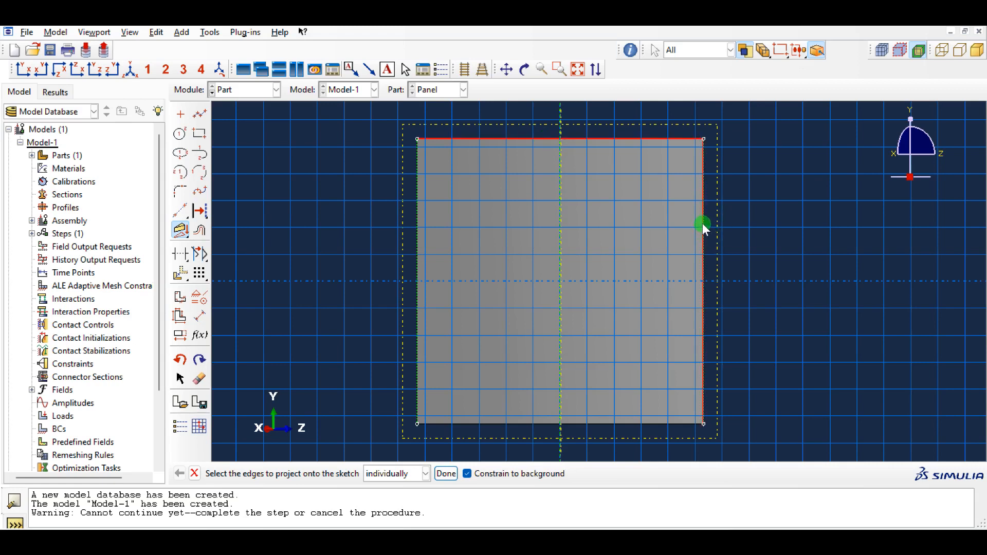
pyautogui.keyDown('shift'); pyautogui.click(613, 424); pyautogui.keyUp('shift')
pyautogui.keyDown('shift'); pyautogui.click(418, 307); pyautogui.keyUp('shift')
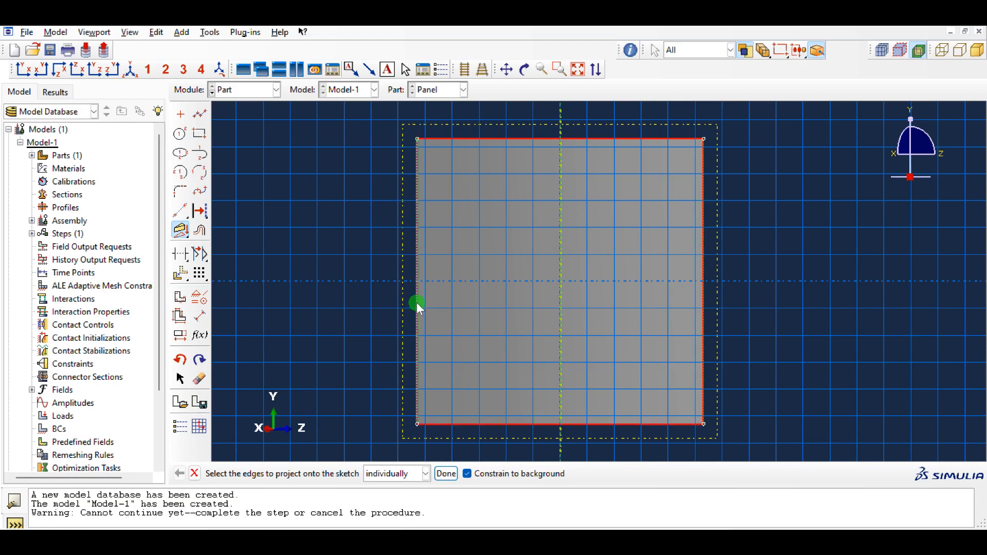
pyautogui.middleClick(315, 208)
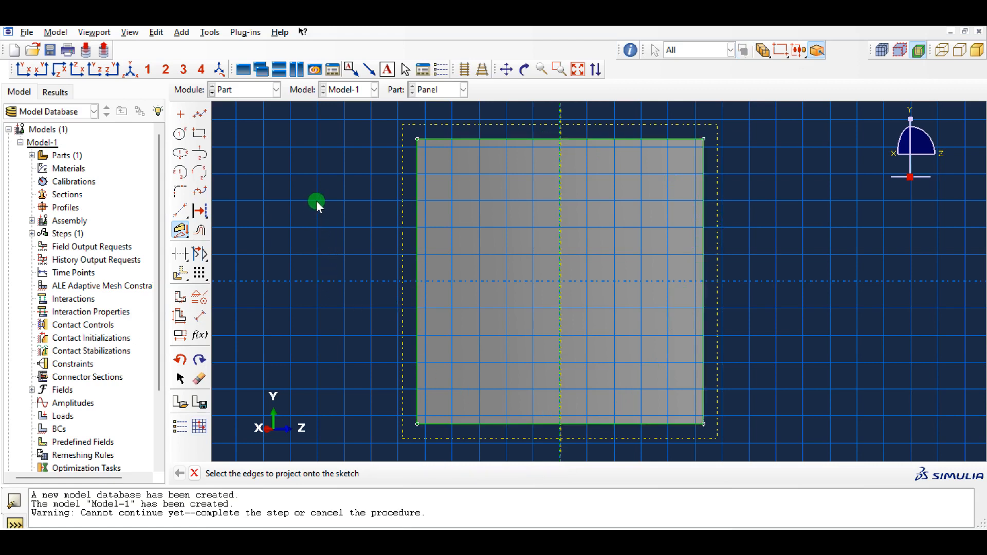
# - Sketch a circle centred on the sketch origin and dimension its radius to 1
pyautogui.click(180, 134)
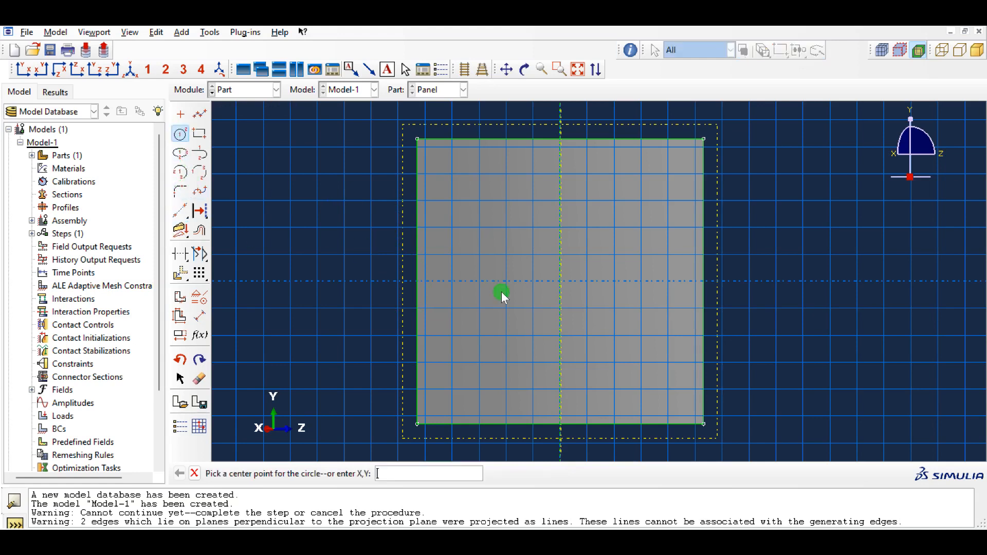
pyautogui.click(561, 282)
pyautogui.click(582, 248)
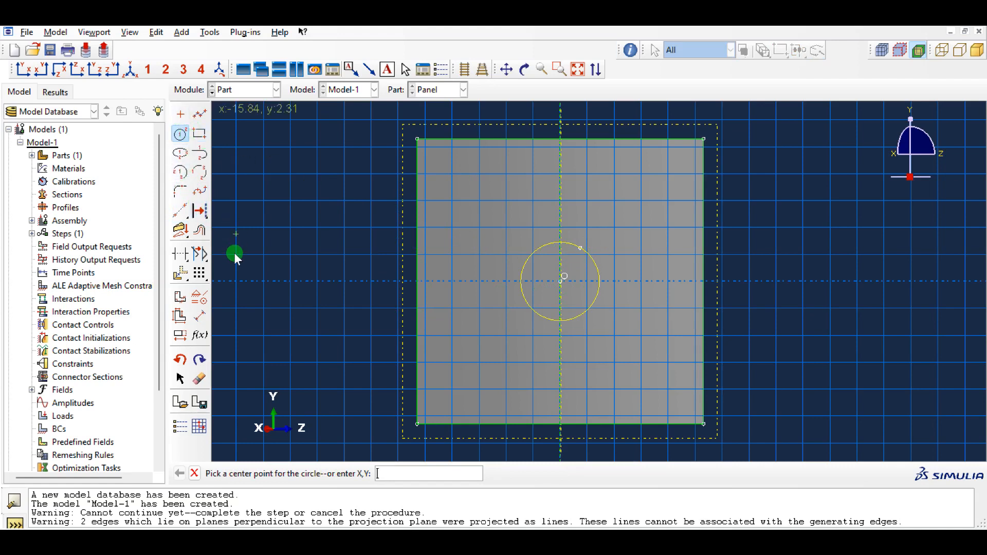
pyautogui.click(200, 316)
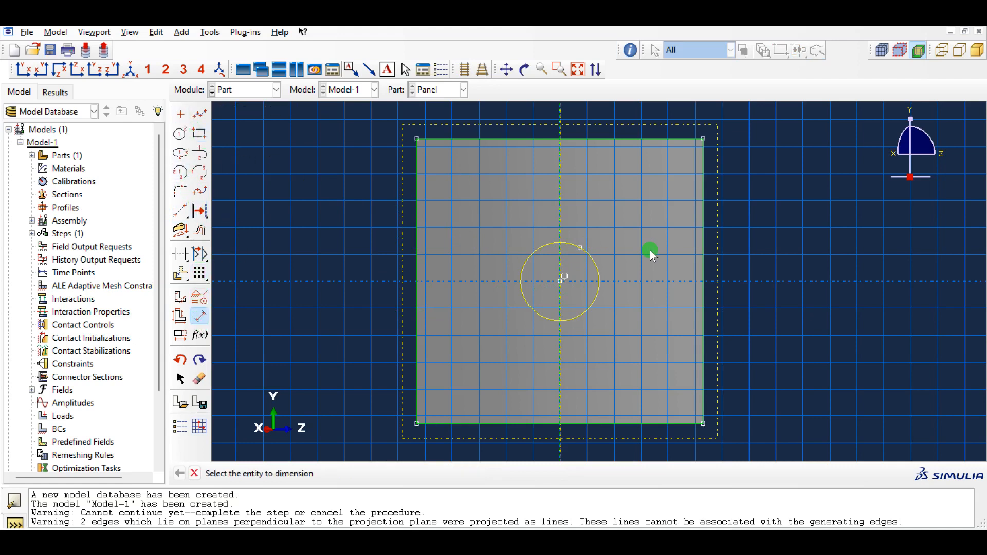
pyautogui.click(595, 264)
pyautogui.click(623, 227)
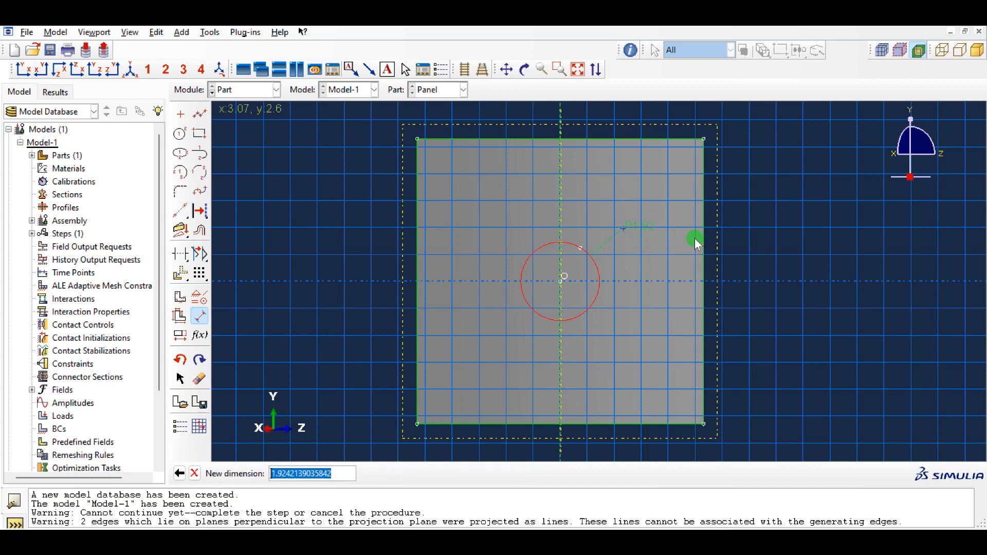
pyautogui.write('1')
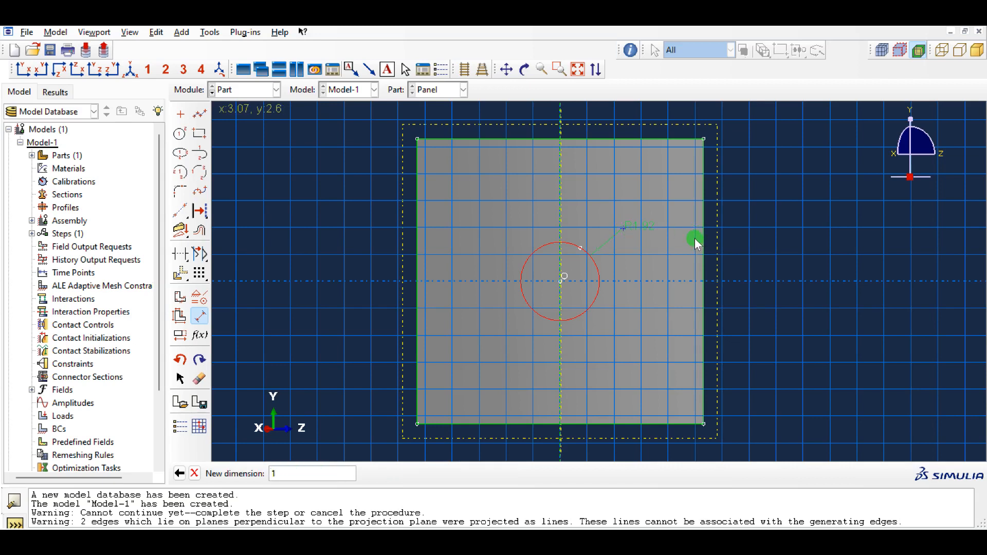
pyautogui.press('Return')
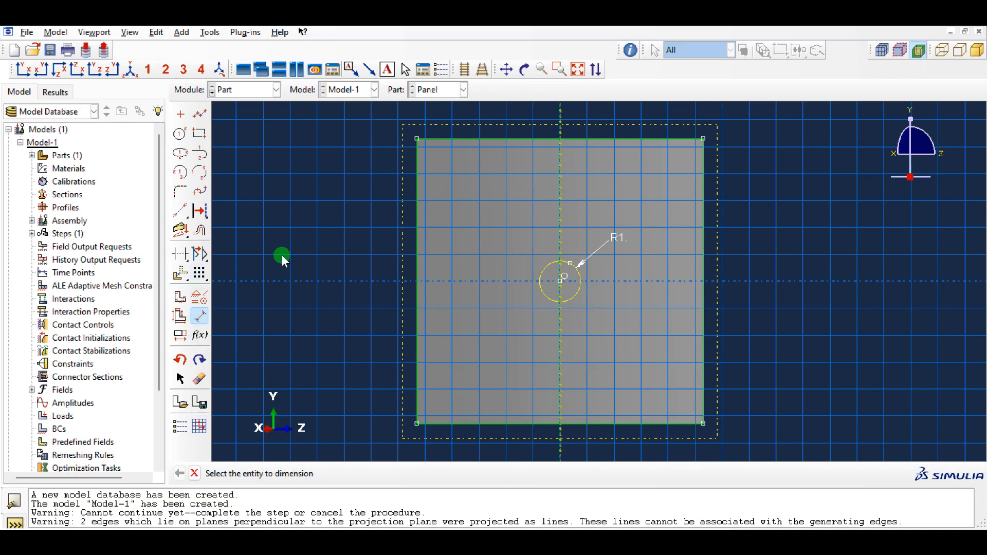
# - Delete the four projected edge lines around the panel, keeping only the dimensioned circle in the sketch
pyautogui.click(199, 379)
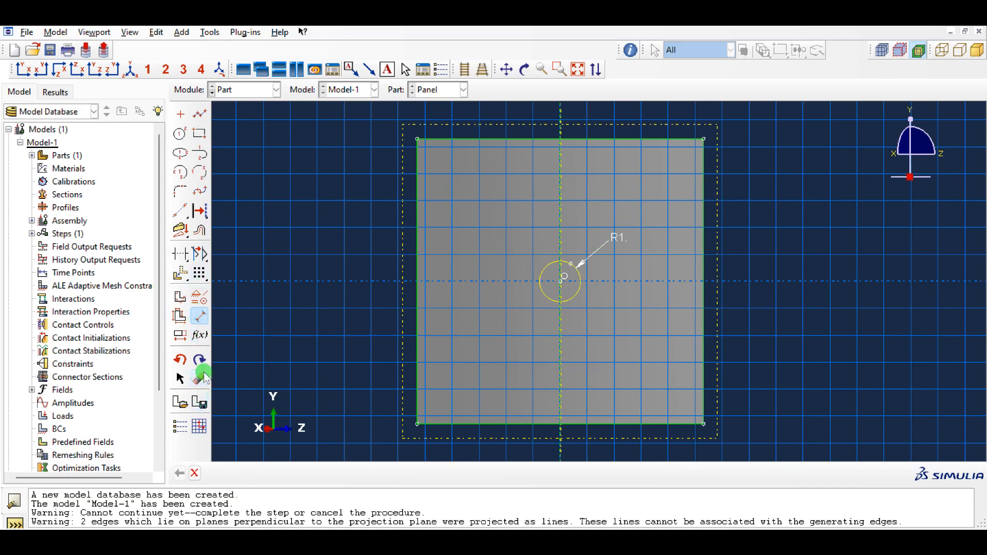
pyautogui.click(448, 138)
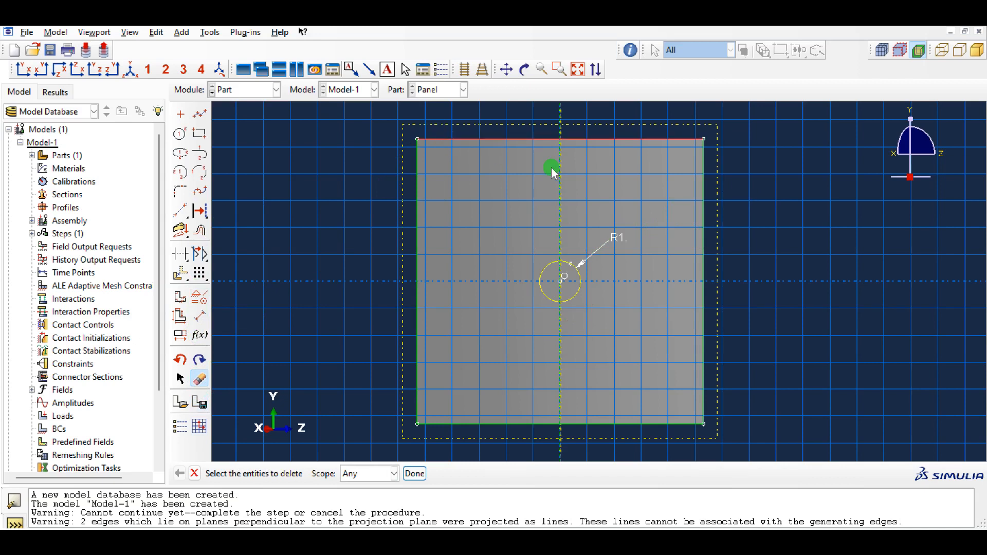
pyautogui.middleClick(767, 197)
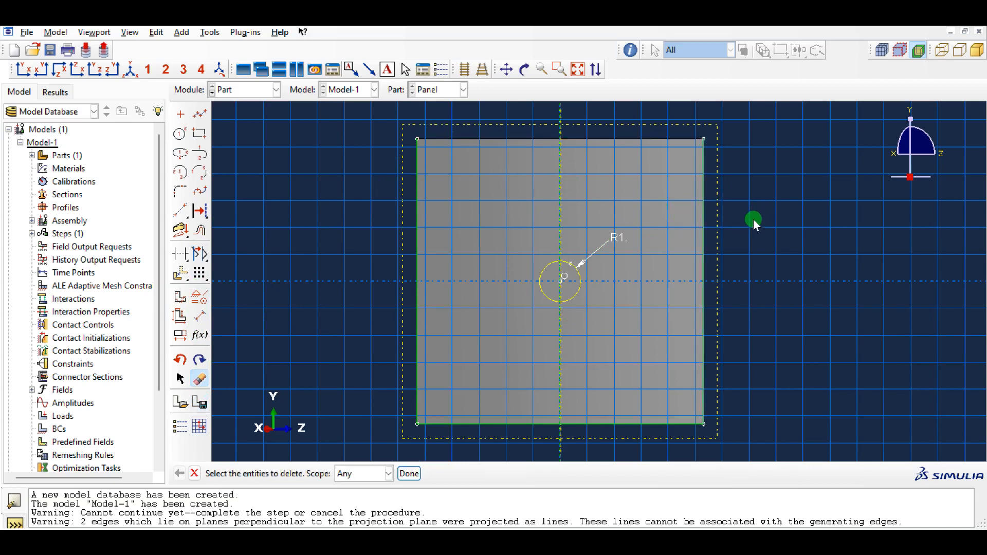
pyautogui.click(703, 244)
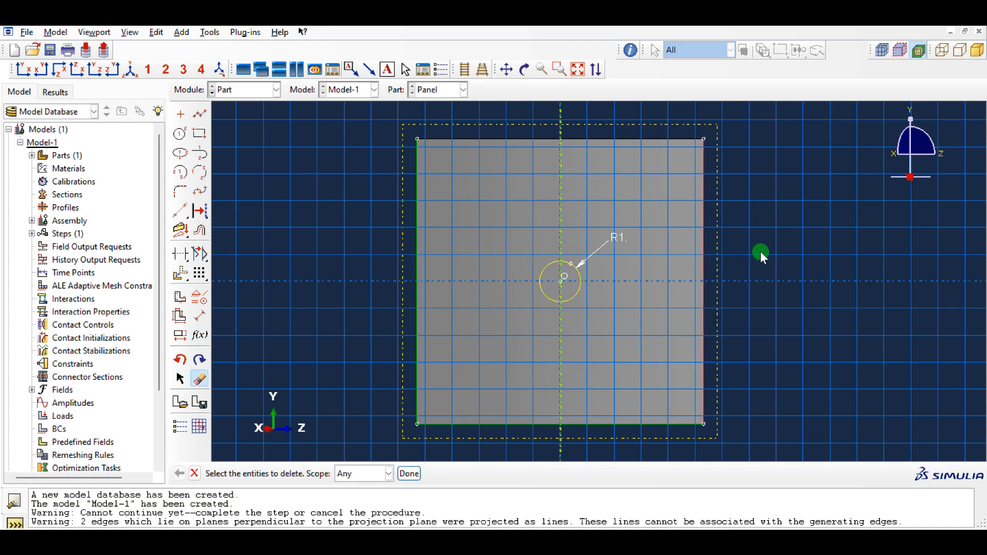
pyautogui.middleClick(761, 251)
pyautogui.click(637, 423)
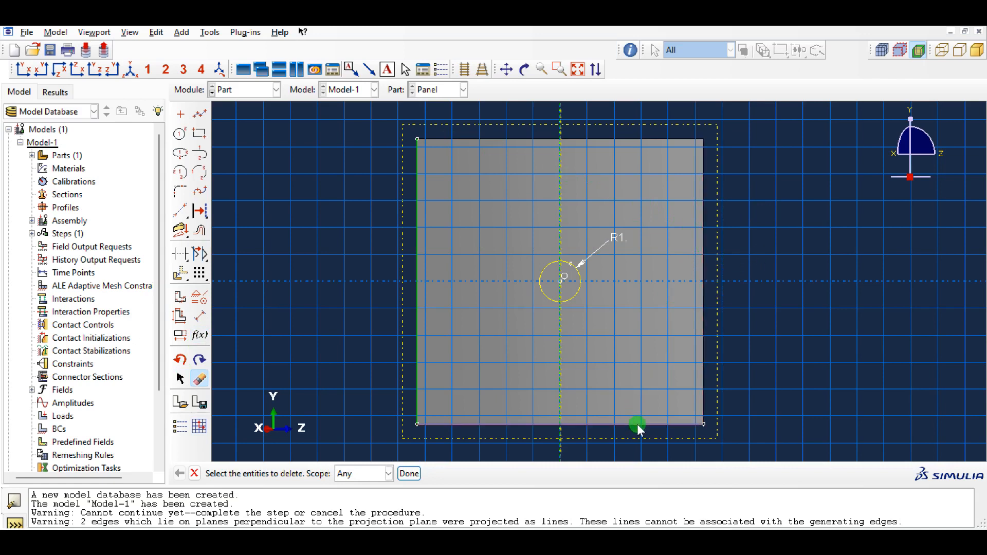
pyautogui.middleClick(777, 309)
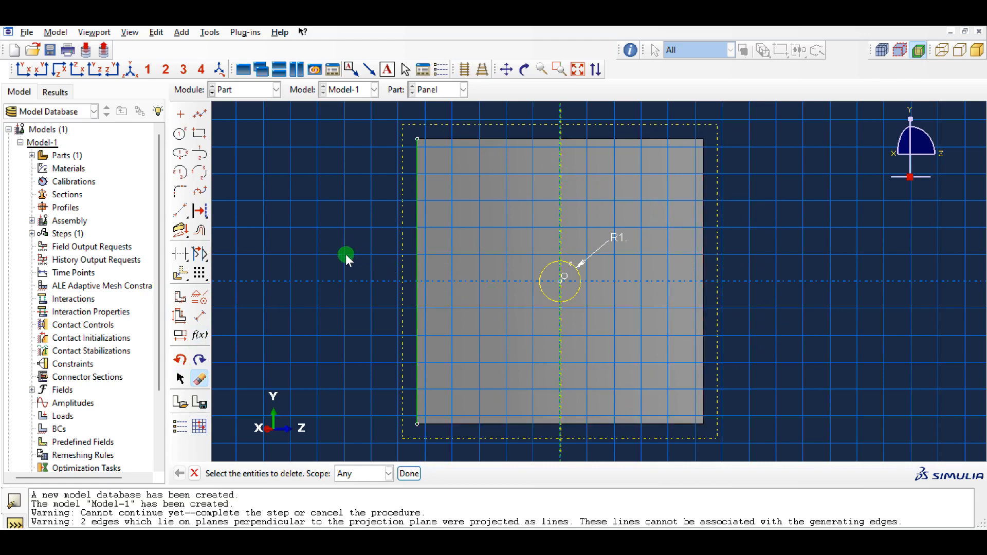
pyautogui.middleClick(332, 264)
pyautogui.click(200, 379)
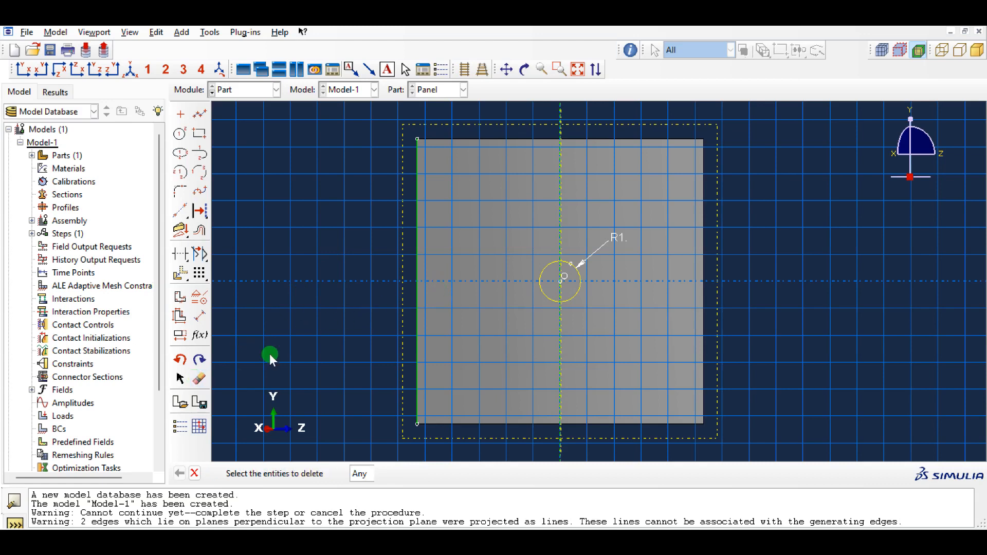
pyautogui.click(418, 245)
pyautogui.middleClick(368, 260)
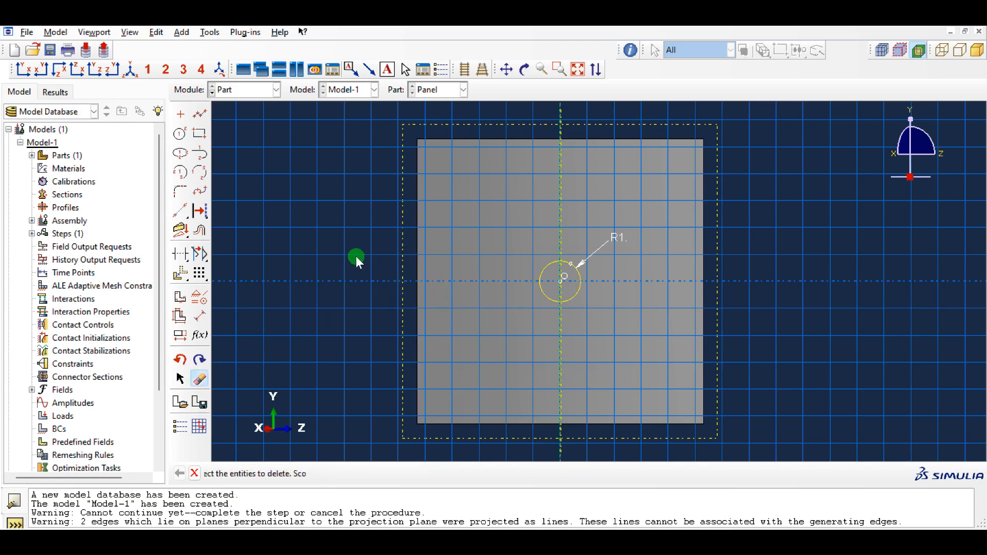
pyautogui.middleClick(335, 244)
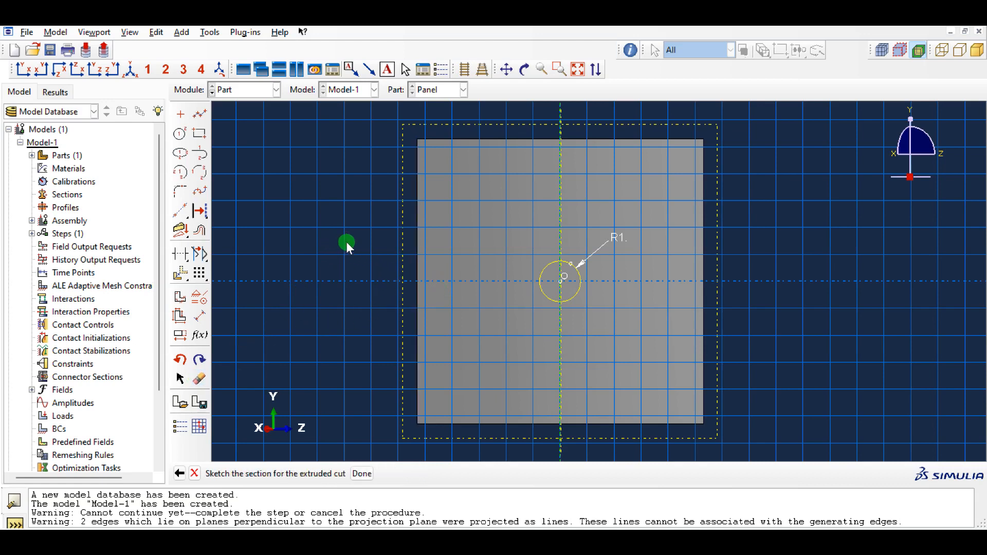
# - Finish the cut sketch and extrude the circular cut through the panel with the Through All end condition
pyautogui.middleClick(354, 236)
pyautogui.keyDown('ctrl'); pyautogui.keyDown('alt'); pyautogui.moveTo(628, 300); pyautogui.dragTo(661, 253); pyautogui.keyUp('alt'); pyautogui.keyUp('ctrl')
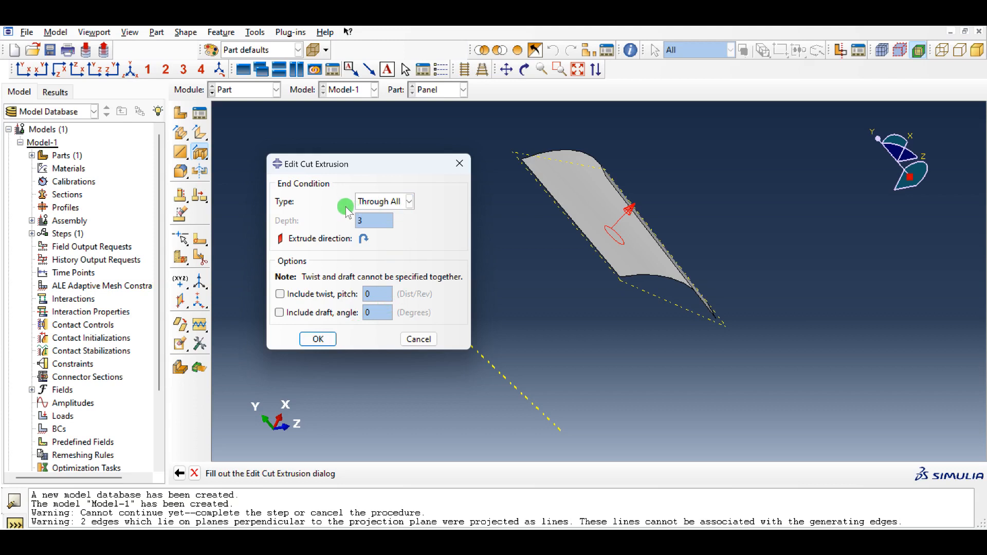
pyautogui.click(390, 204)
pyautogui.click(389, 203)
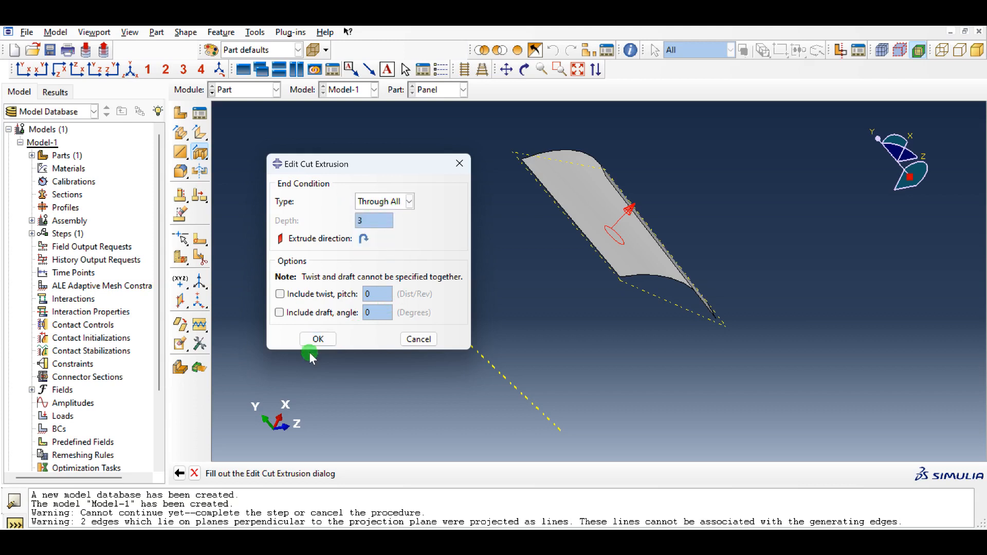
pyautogui.click(320, 341)
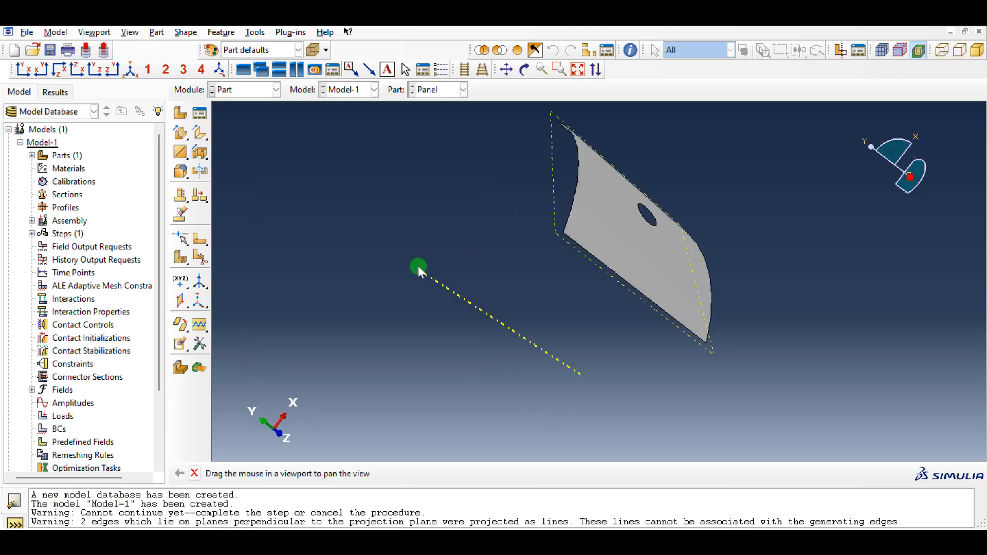
pyautogui.keyDown('ctrl'); pyautogui.keyDown('alt'); pyautogui.click(419, 270); pyautogui.keyUp('alt'); pyautogui.keyUp('ctrl')
pyautogui.keyDown('ctrl'); pyautogui.keyDown('alt'); pyautogui.moveTo(575, 303); pyautogui.dragTo(657, 256); pyautogui.keyUp('alt'); pyautogui.keyUp('ctrl')
pyautogui.keyDown('ctrl'); pyautogui.keyDown('alt'); pyautogui.click(780, 241); pyautogui.keyUp('alt'); pyautogui.keyUp('ctrl')
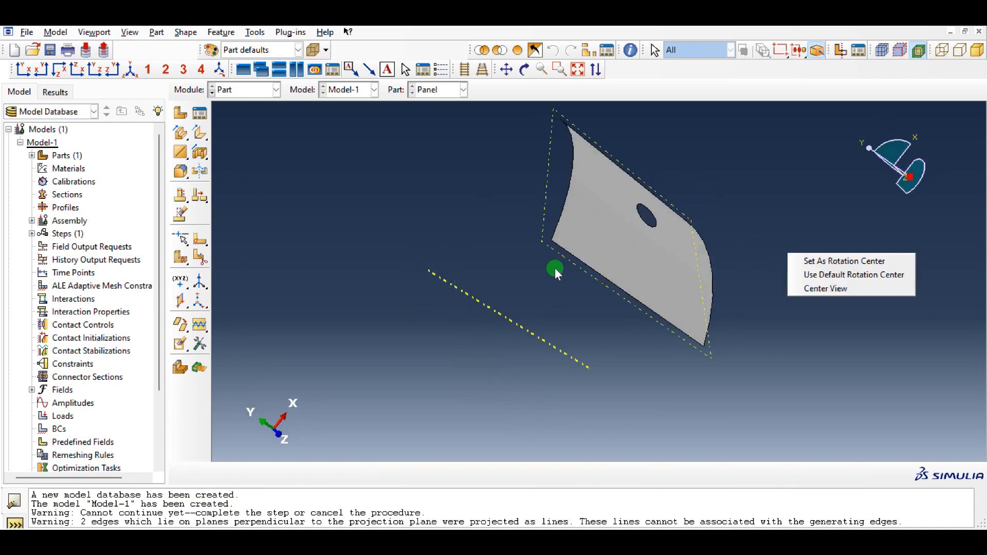
pyautogui.keyDown('ctrl'); pyautogui.keyDown('alt'); pyautogui.moveTo(556, 269); pyautogui.dragTo(452, 209); pyautogui.keyUp('alt'); pyautogui.keyUp('ctrl')
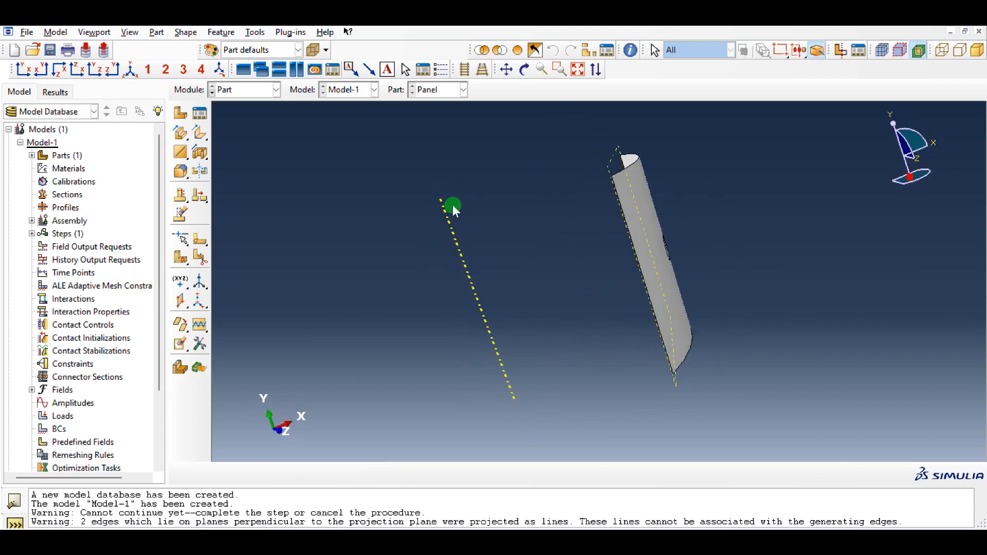
# - Switch to the Property module and create a shell section of type General Shell Stiffness with the name Section-1
pyautogui.click(253, 93)
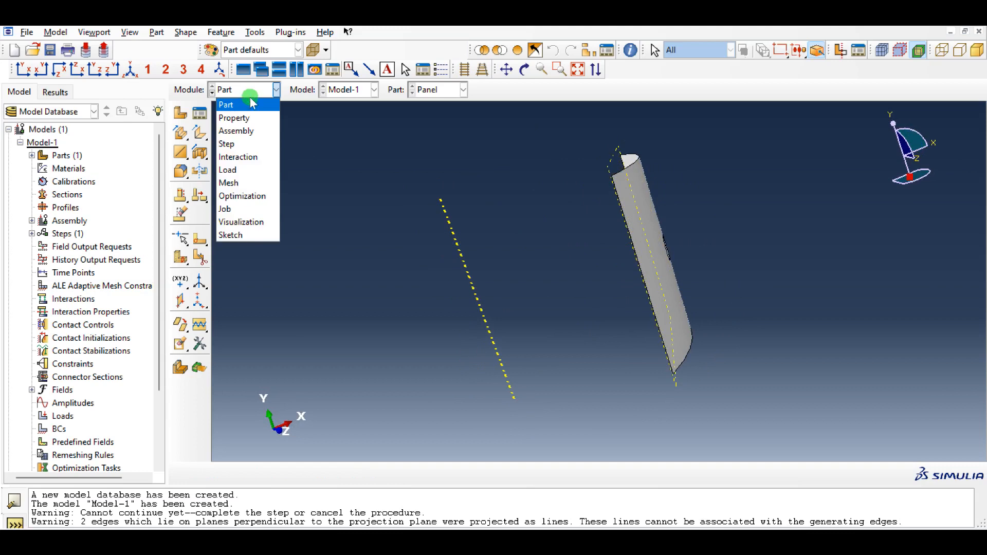
pyautogui.click(250, 119)
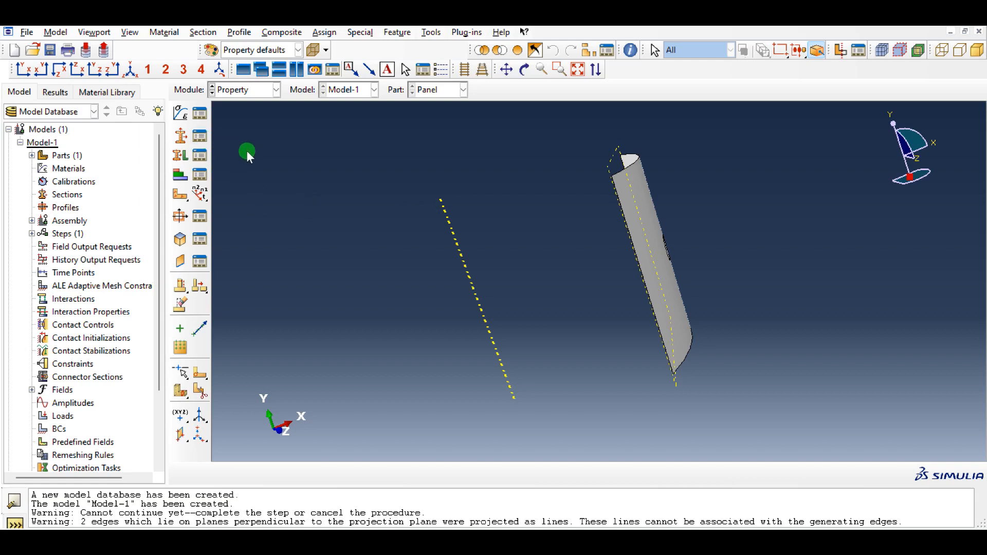
pyautogui.click(200, 136)
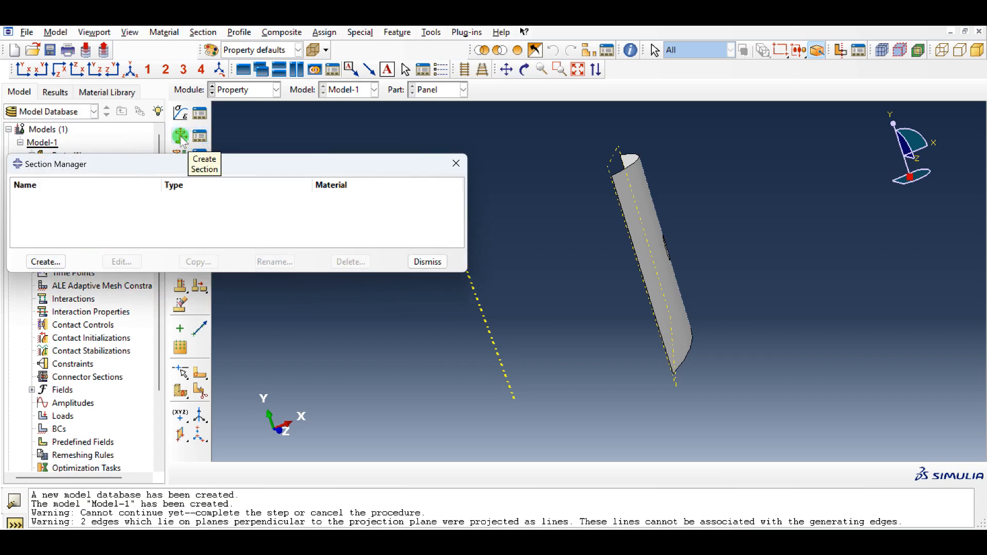
pyautogui.click(45, 262)
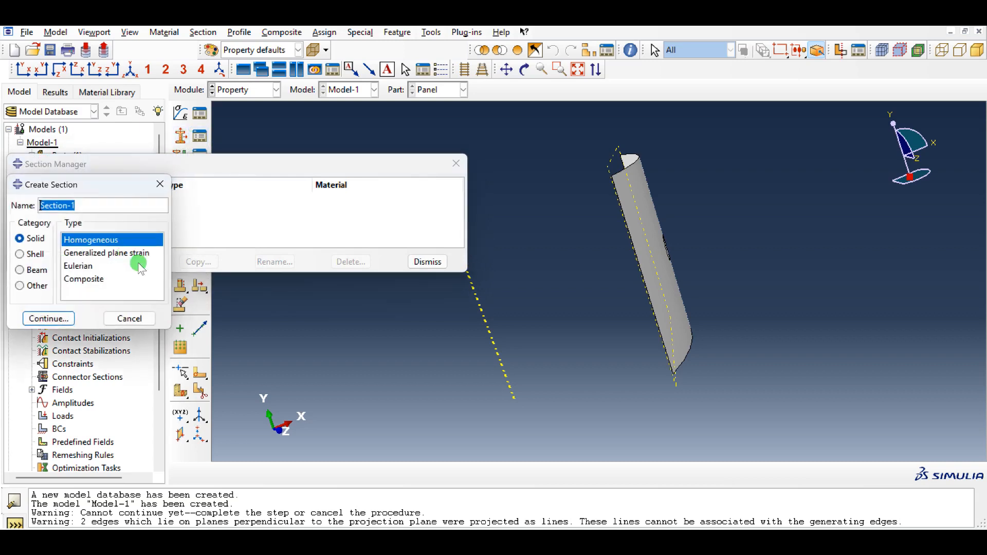
pyautogui.click(44, 253)
pyautogui.click(94, 292)
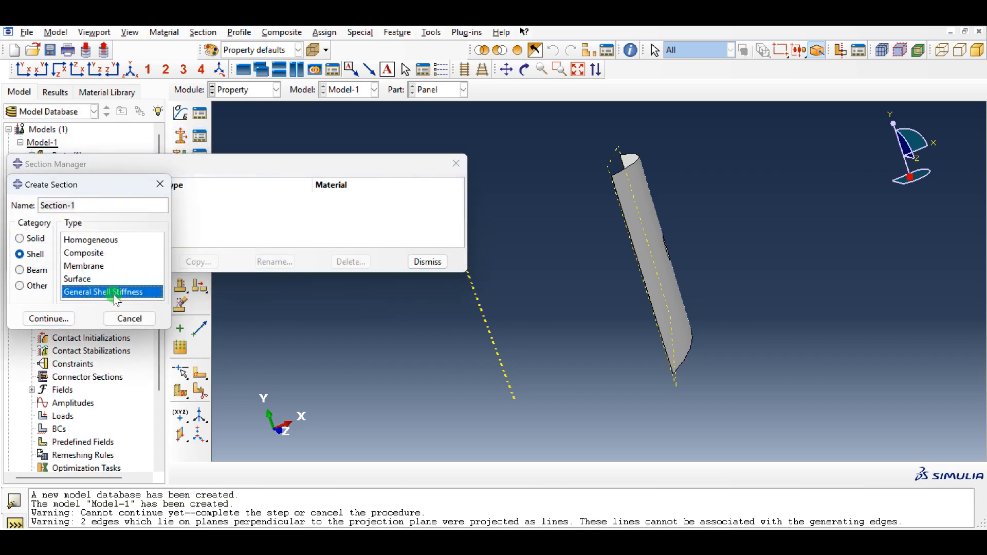
pyautogui.click(64, 319)
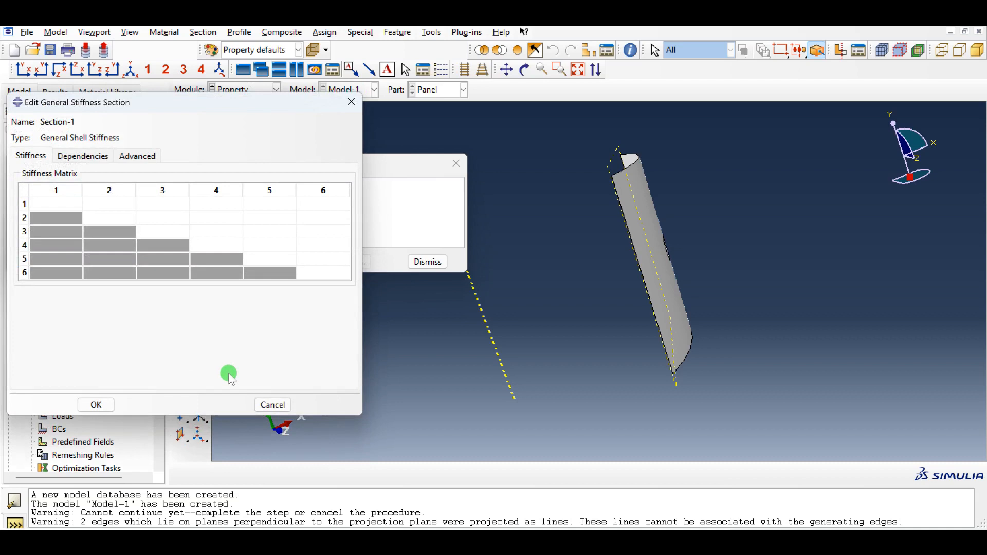
# - Fill the first two stiffness matrix columns with 790239 at (1,1), 251367 at (1,2) and 790239 at (2,2)
pyautogui.click(59, 204)
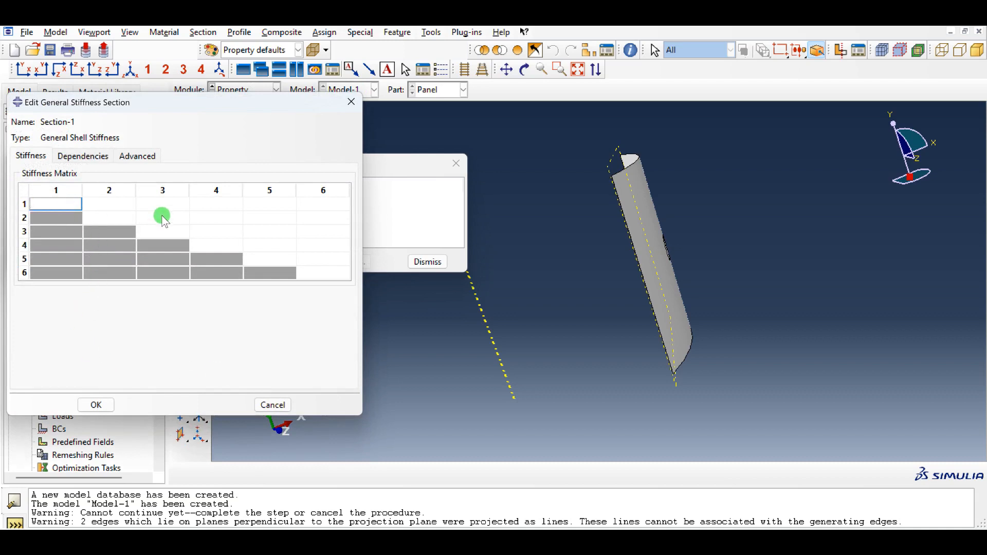
pyautogui.write('790239')
pyautogui.press('Tab')
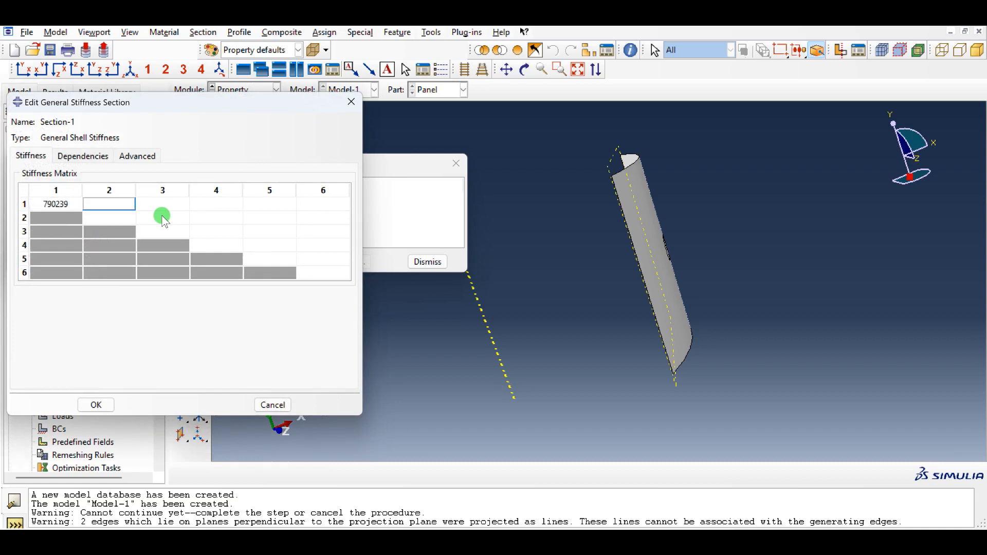
pyautogui.write('251367')
pyautogui.press('Return')
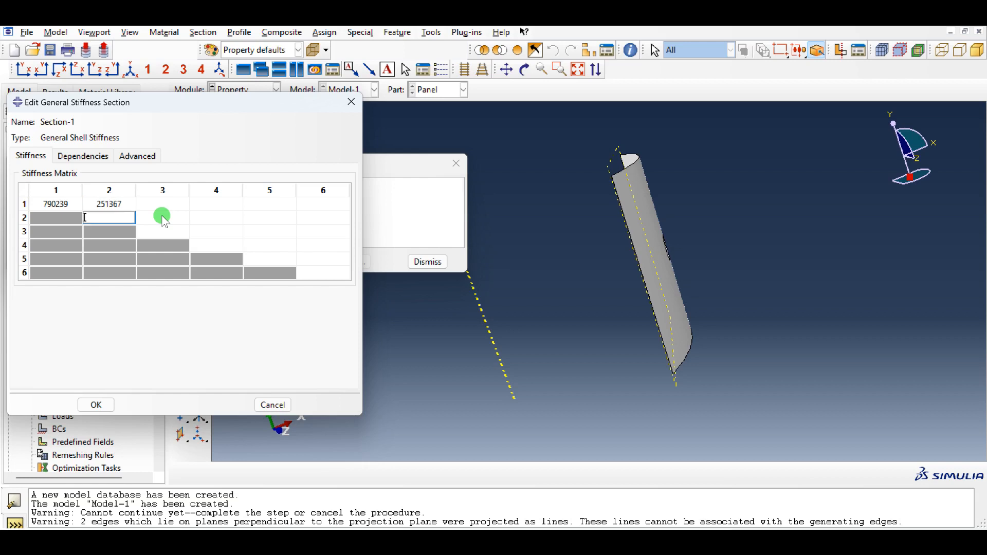
pyautogui.write('790239')
pyautogui.click(162, 216)
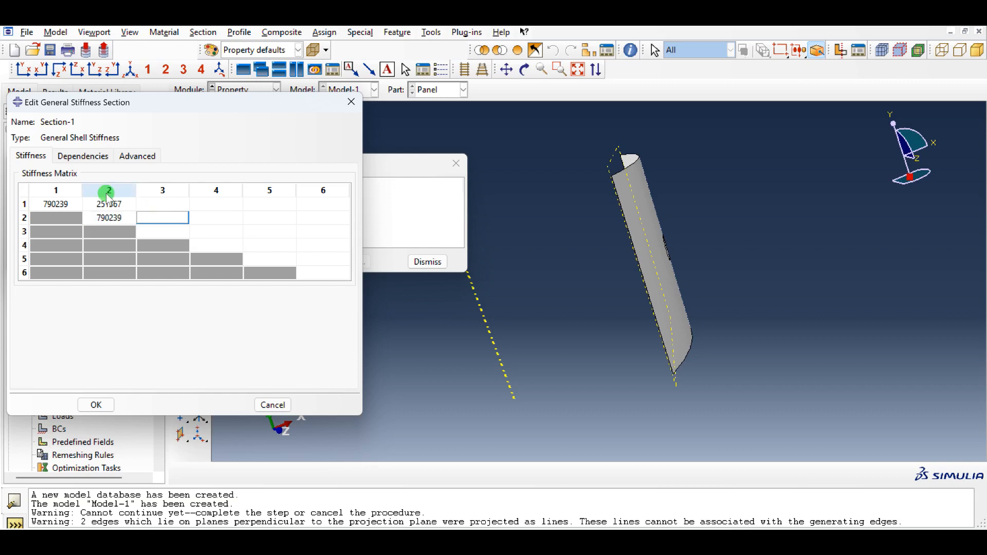
# - Fill column 3 of the stiffness matrix with 0 in rows 1 and 2 and 269239 in row 3
pyautogui.click(184, 204)
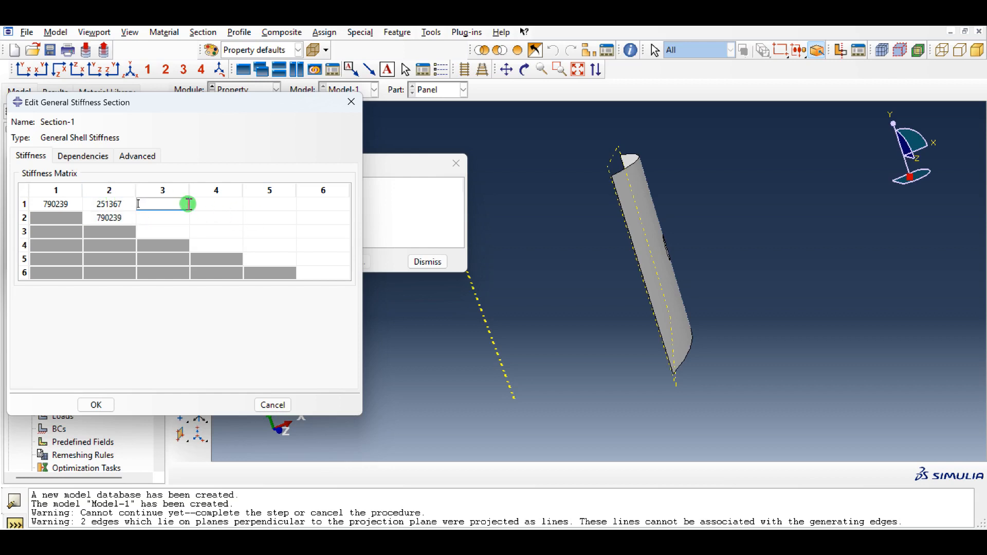
pyautogui.write('0')
pyautogui.press('Return')
pyautogui.write('0')
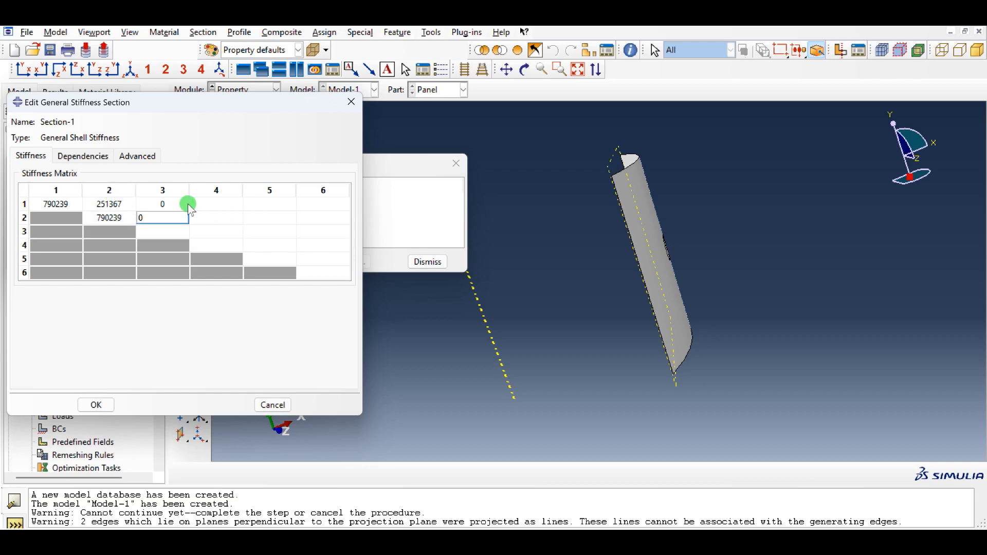
pyautogui.press('Return')
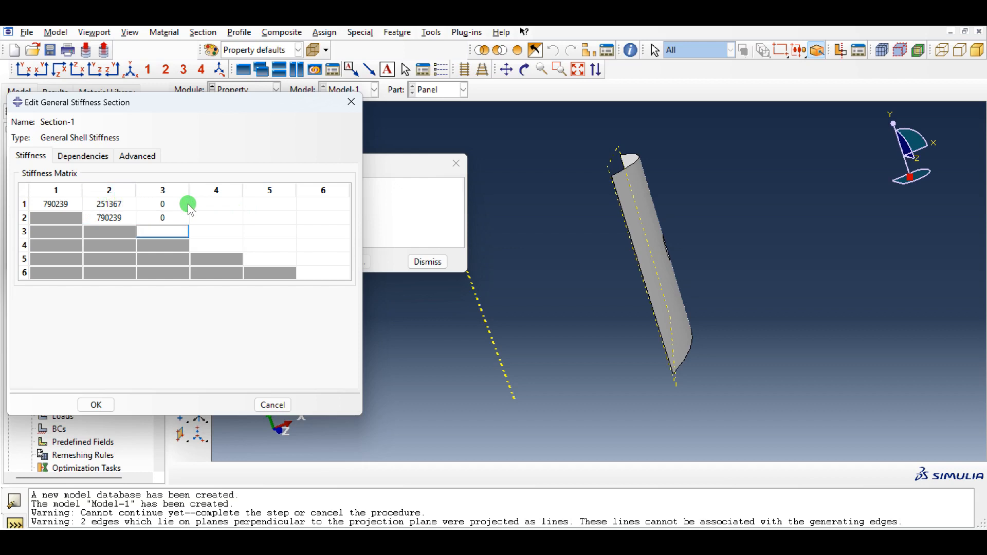
pyautogui.write('269239')
# - Fill column 4 of the stiffness matrix with 0 in rows 1 to 3 and 492.719 in row 4
pyautogui.click(212, 203)
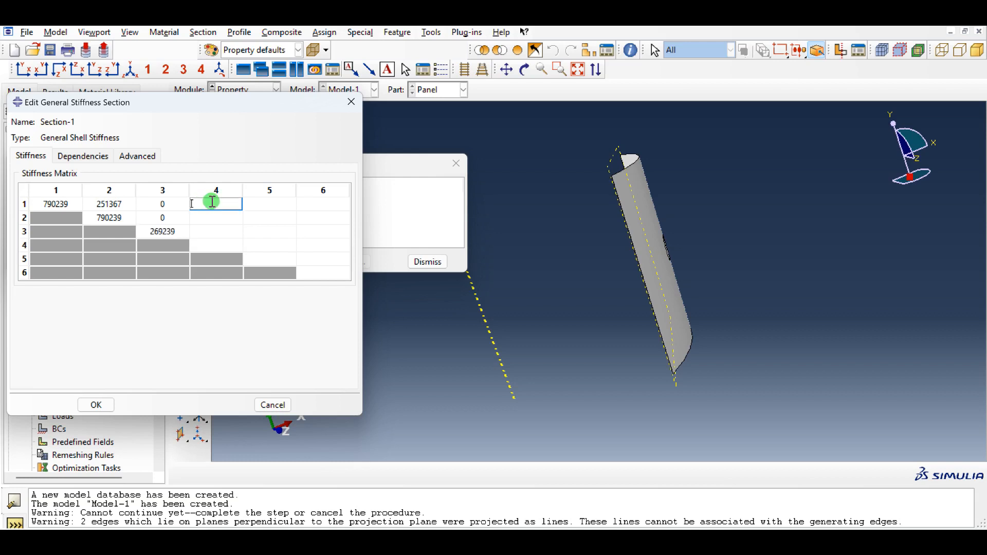
pyautogui.press('Return')
pyautogui.write('0')
pyautogui.press('Return')
pyautogui.write('0')
pyautogui.press('Return')
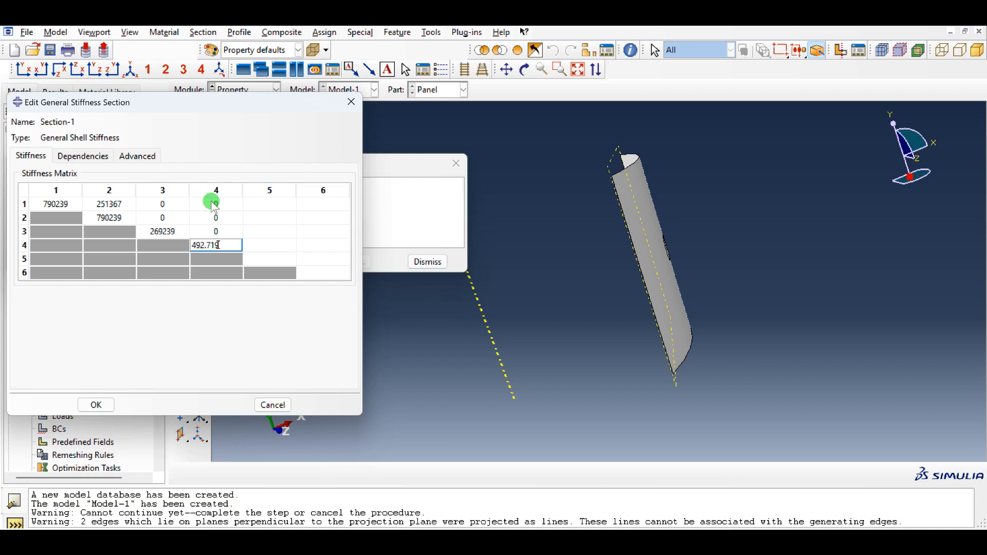
# - Fill column 5 of the stiffness matrix with 0 in rows 1 to 3, 191.513 in row 4 and 517.951 in row 5
pyautogui.click(275, 203)
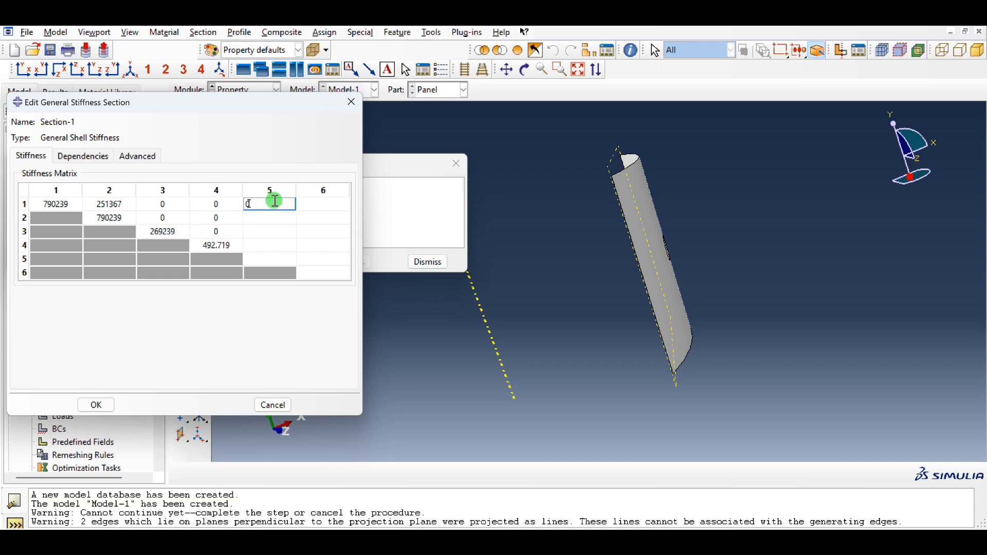
pyautogui.write('0')
pyautogui.press('Return')
pyautogui.write('0')
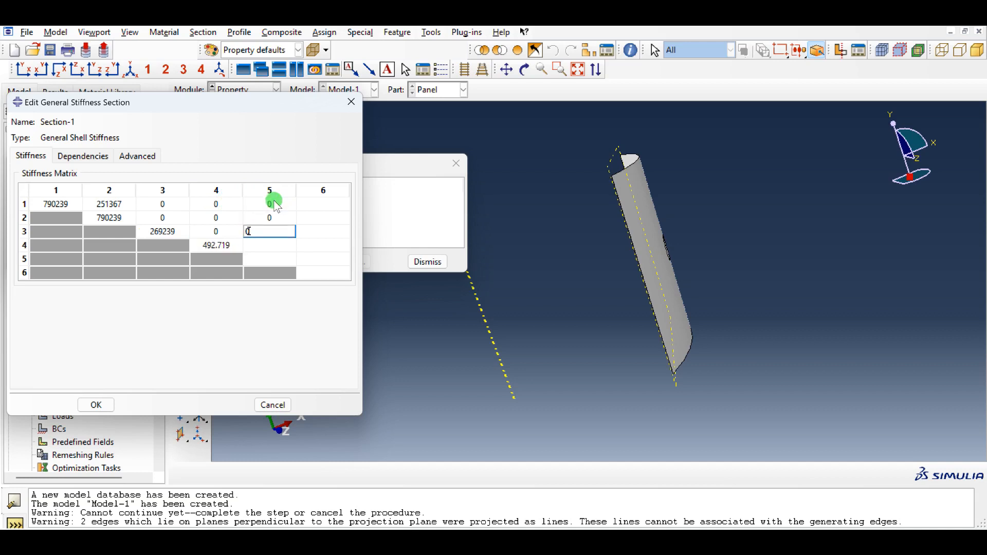
pyautogui.press('Return')
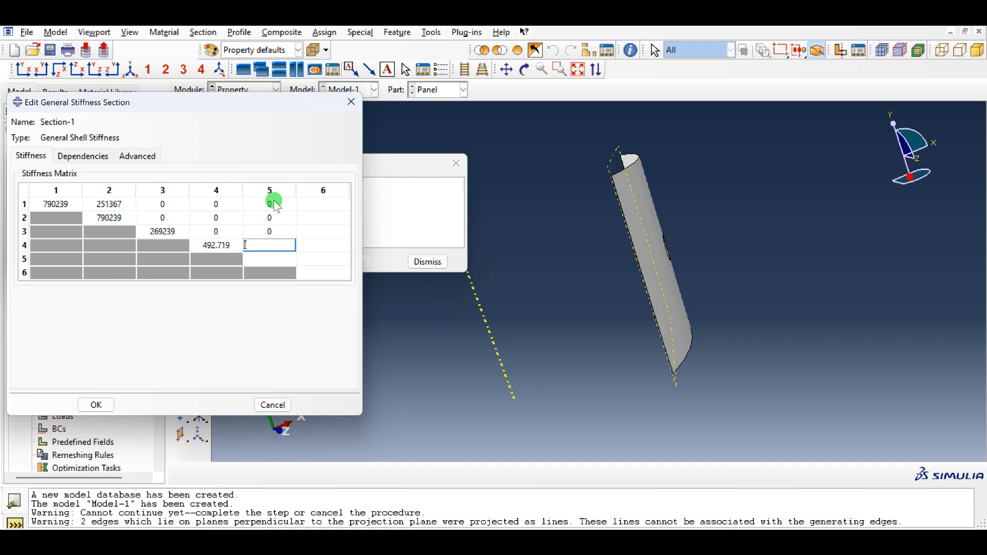
pyautogui.write('191.513')
pyautogui.click(246, 258)
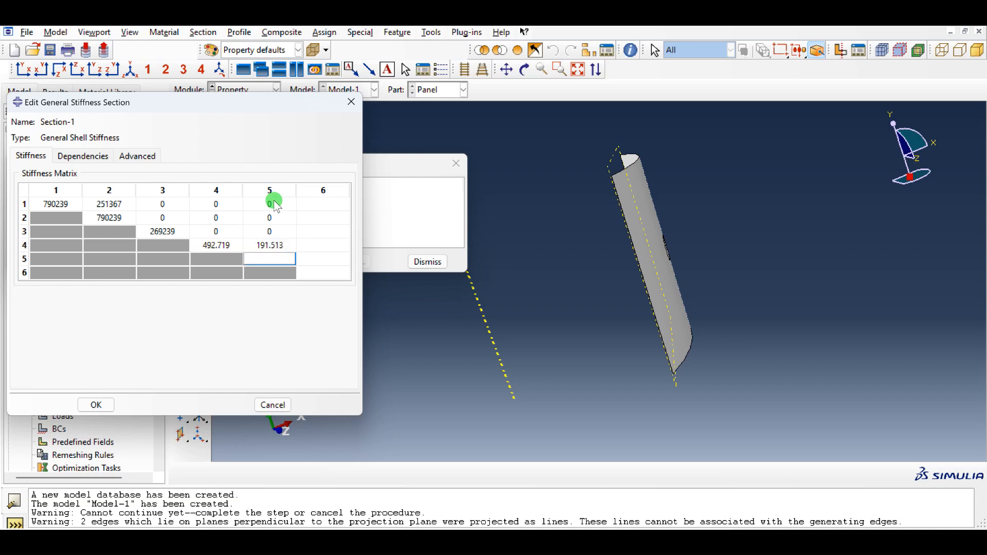
pyautogui.write('517.951')
# - Set rows 1 to 3 of the stiffness matrix's column 6 to 0
pyautogui.click(313, 204)
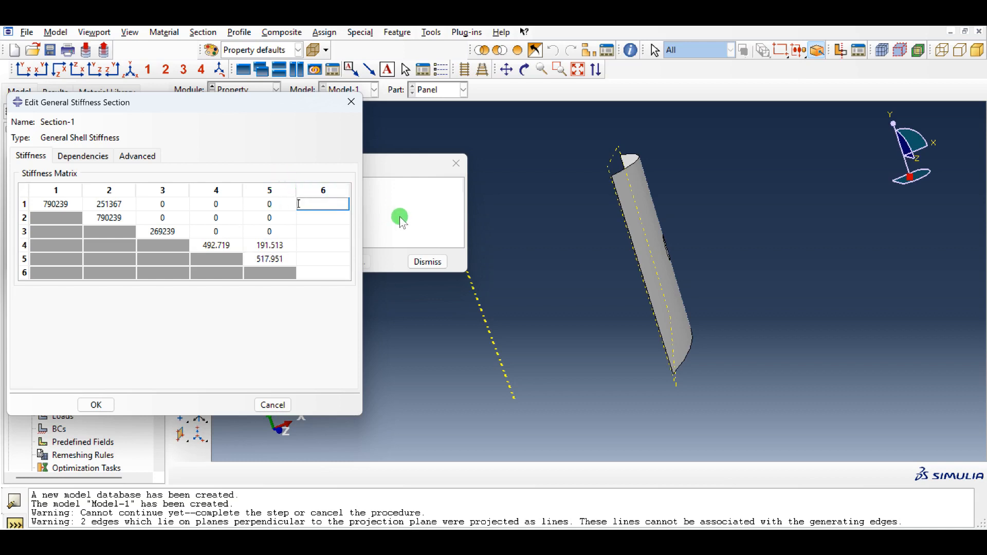
pyautogui.write('0')
pyautogui.press('Return')
pyautogui.write('0')
pyautogui.press('Return')
pyautogui.write('0')
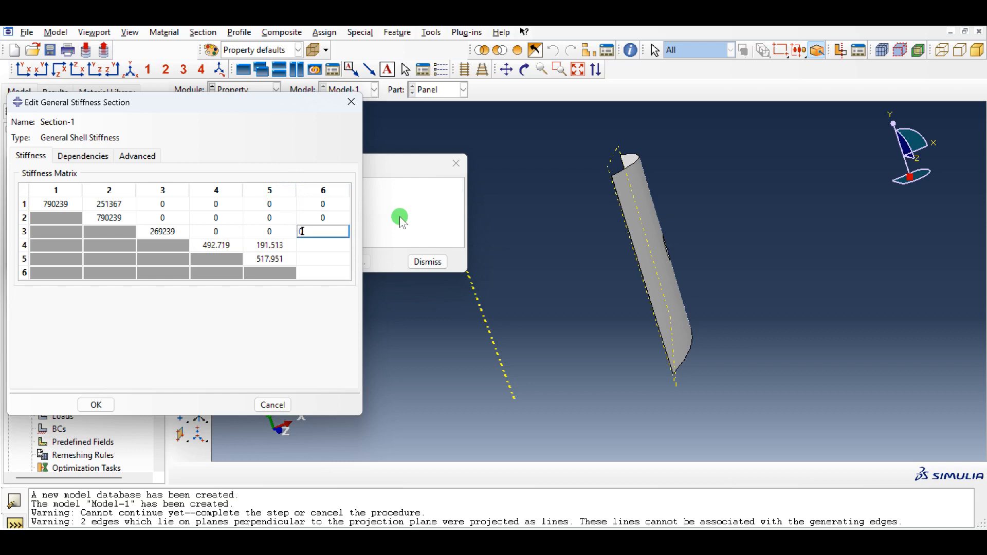
pyautogui.press('Return')
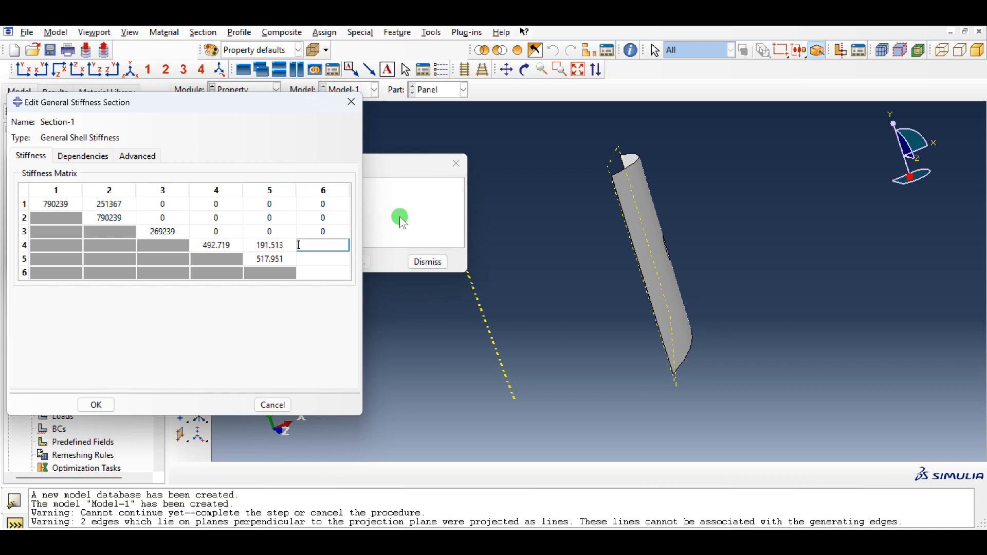
# - Set column 6 to 18.9245 in rows 4 and 5 and 203.602 in row 6, then save the section and close the Section Manager
pyautogui.write('18.9245')
pyautogui.press('Return')
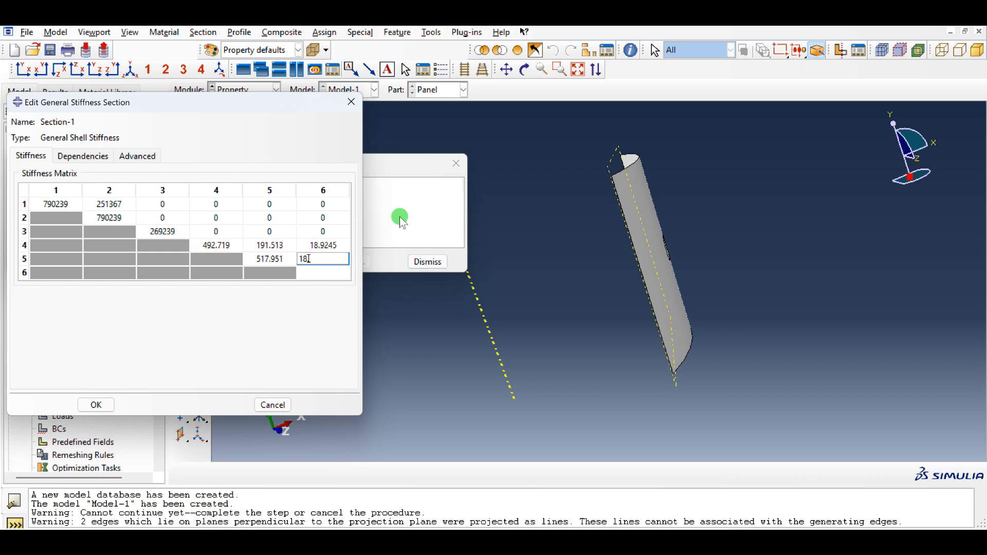
pyautogui.write('18.9245')
pyautogui.press('Return')
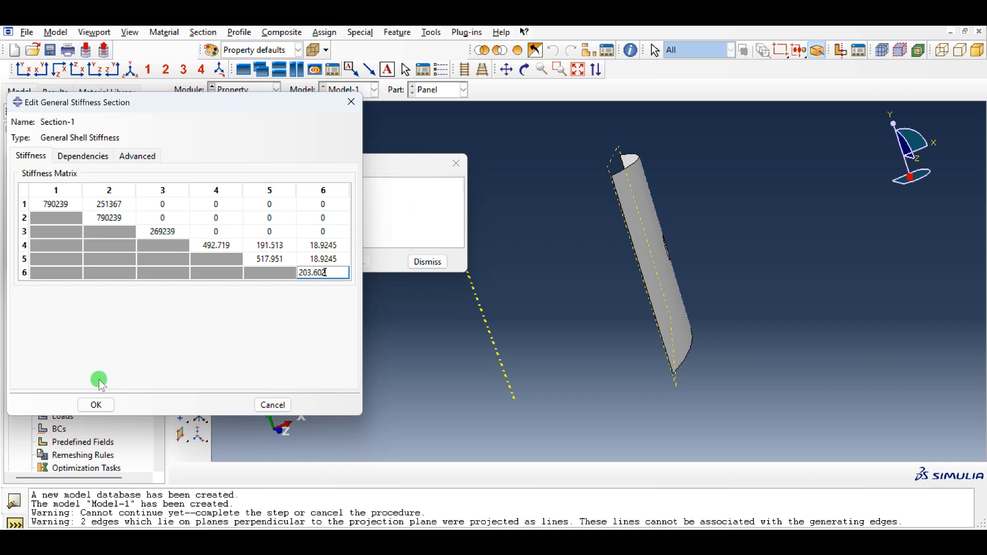
pyautogui.click(103, 406)
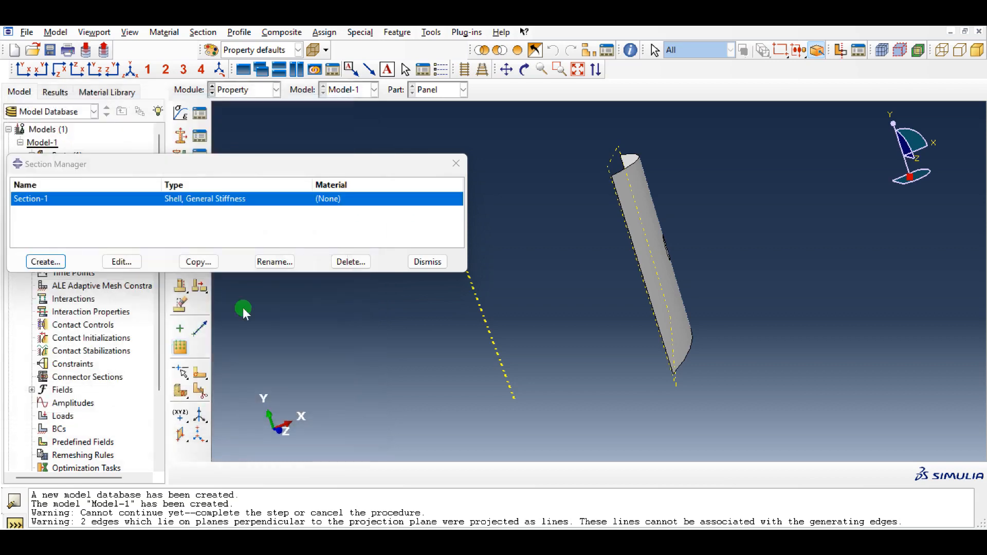
pyautogui.click(426, 261)
# - Assign Section-1 to the whole panel without creating a set, taking the thickness from the section
pyautogui.click(181, 156)
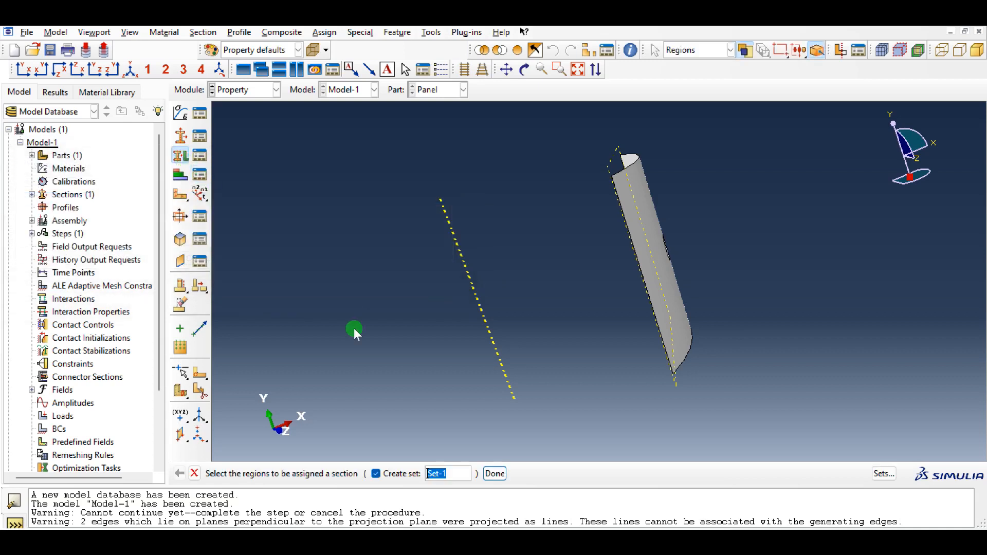
pyautogui.click(376, 473)
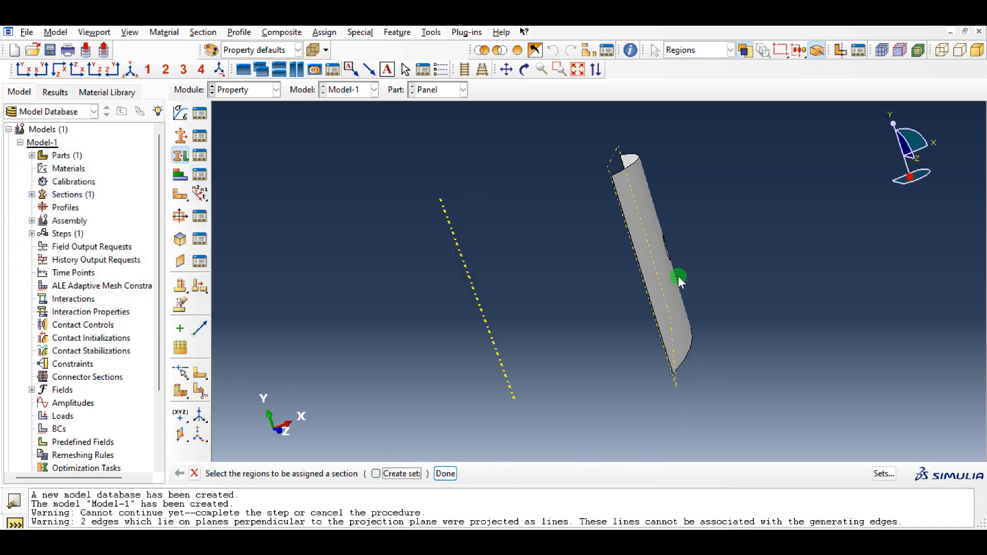
pyautogui.click(668, 265)
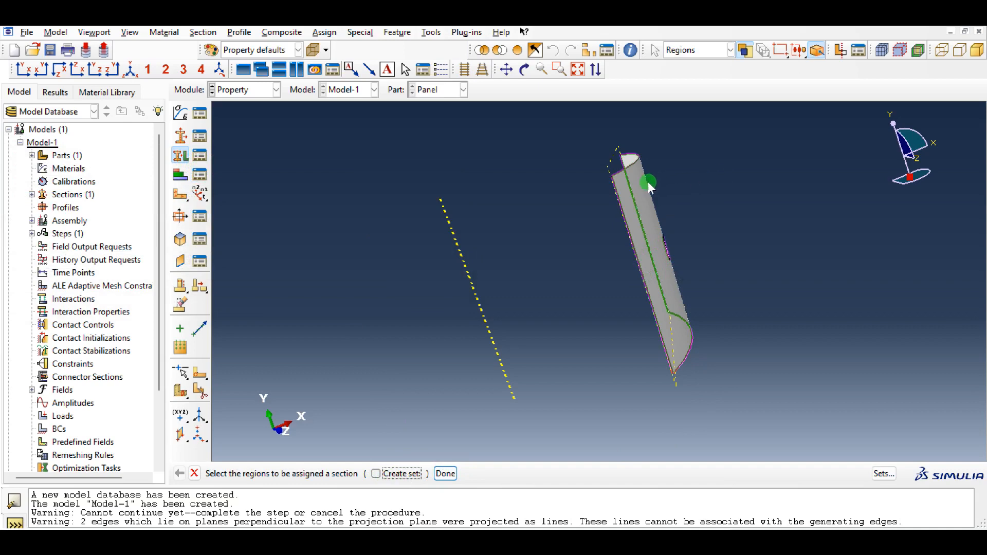
pyautogui.moveTo(726, 137); pyautogui.dragTo(572, 389)
pyautogui.middleClick(594, 249)
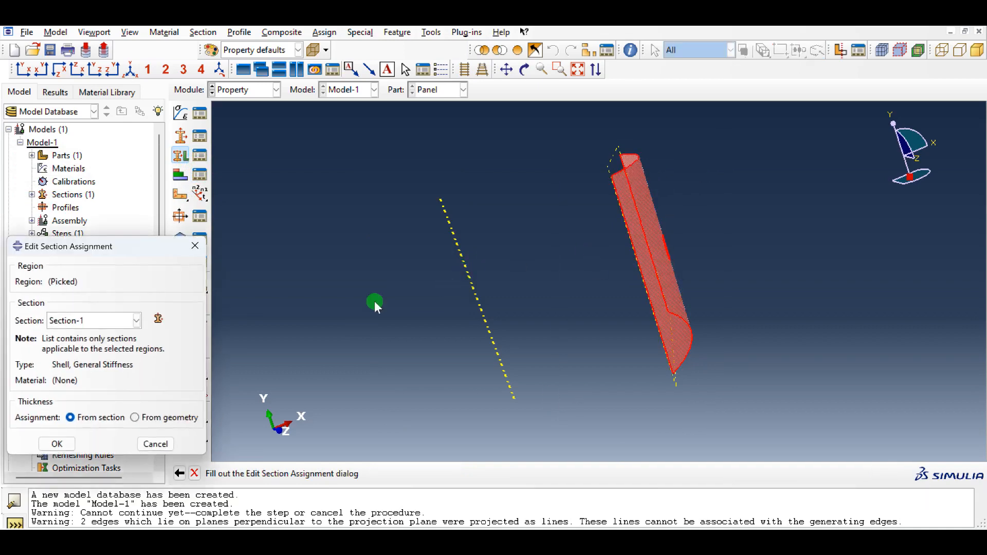
pyautogui.click(58, 444)
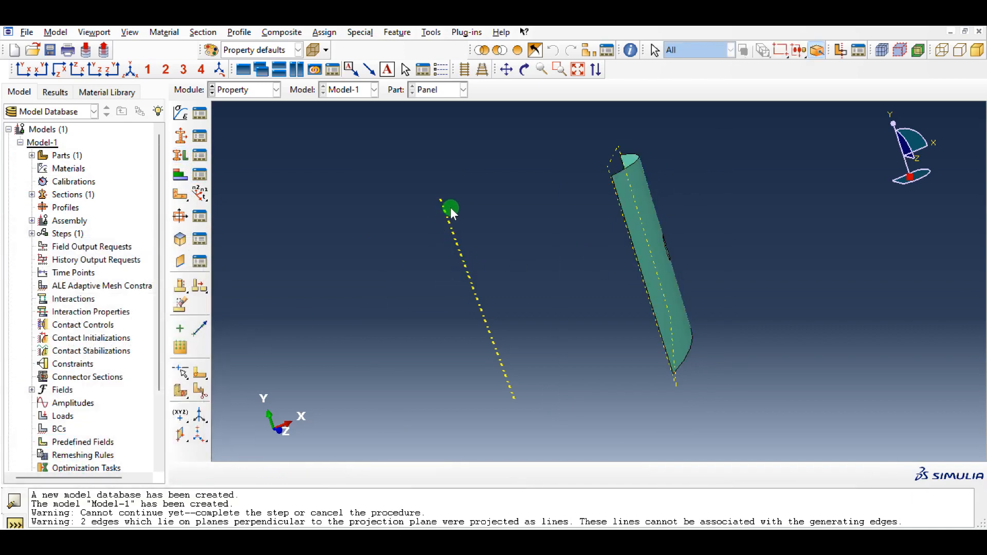
# - Switch to the Assembly module and create an independent instance of the Panel part
pyautogui.moveTo(451, 212); pyautogui.dragTo(406, 147)
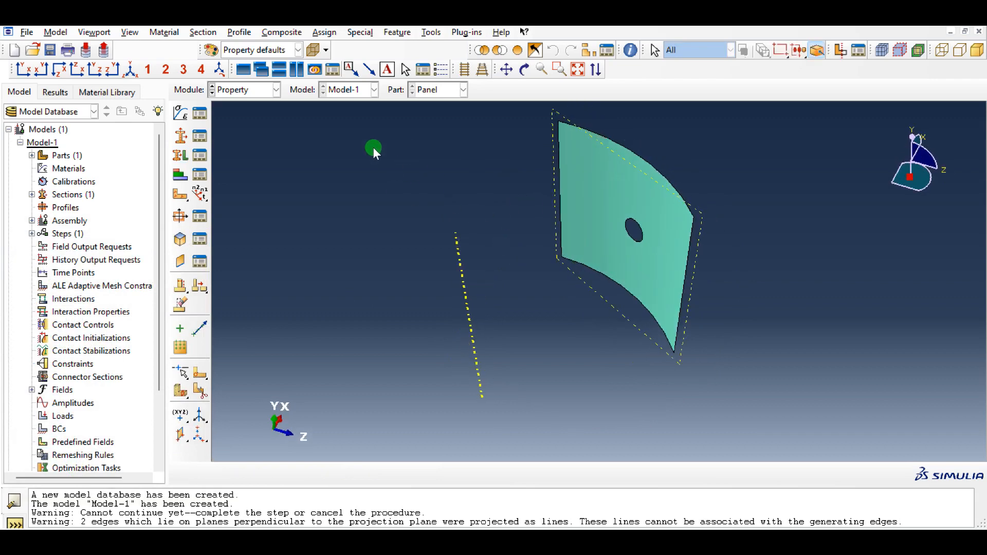
pyautogui.click(240, 95)
pyautogui.click(239, 129)
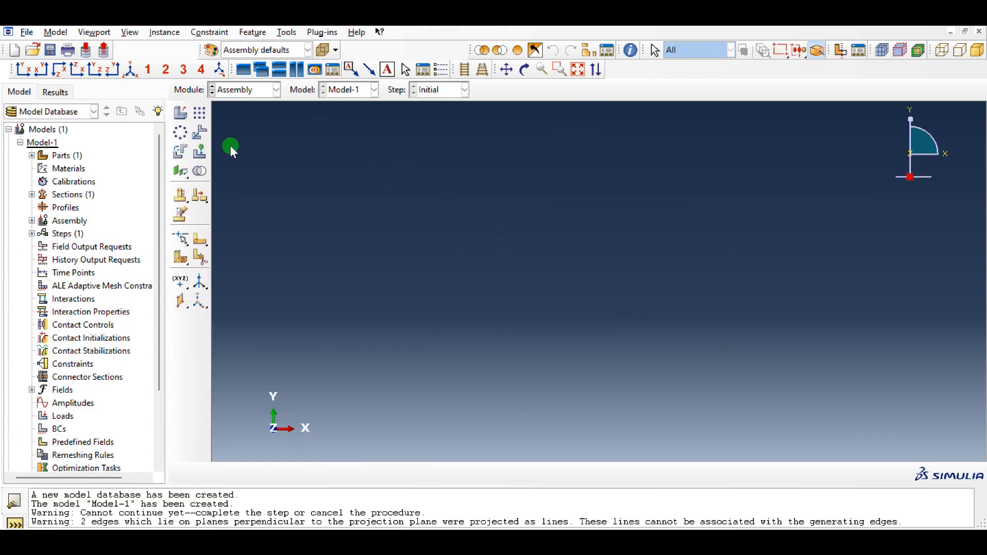
pyautogui.click(184, 119)
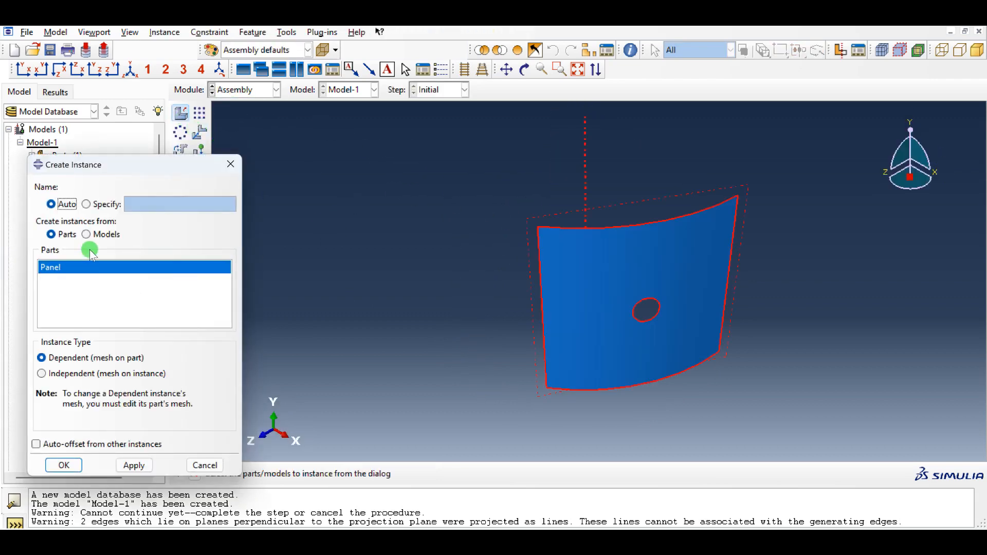
pyautogui.click(60, 375)
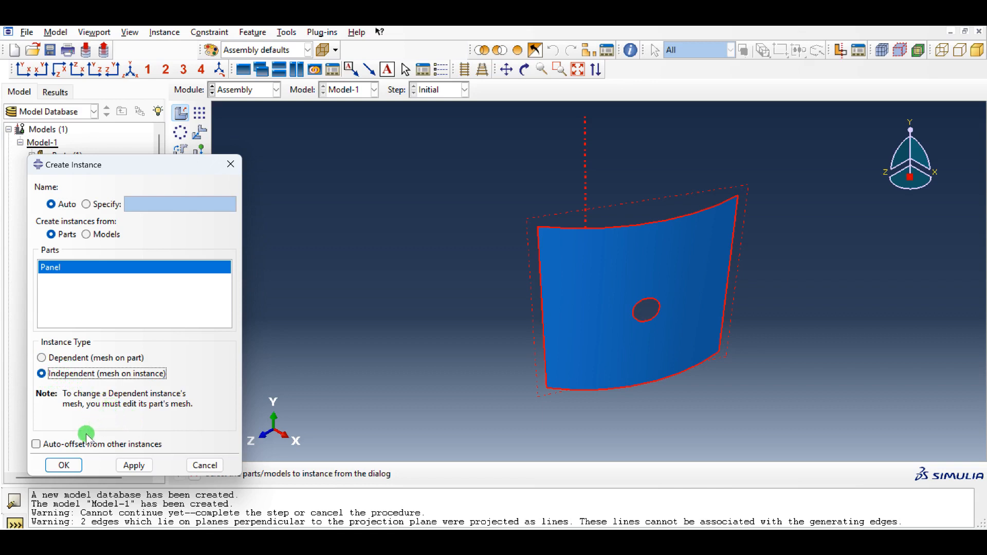
pyautogui.click(61, 464)
# - Create a datum point by projecting the midpoint of the panel's lower curved edge onto the existing datum plane
pyautogui.keyDown('ctrl'); pyautogui.keyDown('alt'); pyautogui.moveTo(480, 291); pyautogui.dragTo(568, 379); pyautogui.keyUp('alt'); pyautogui.keyUp('ctrl')
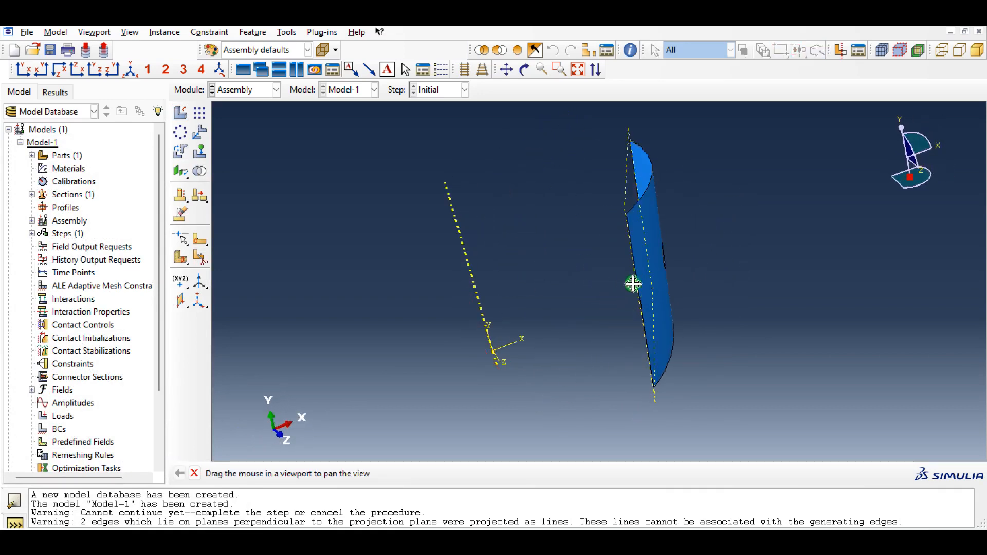
pyautogui.rightClick(655, 259)
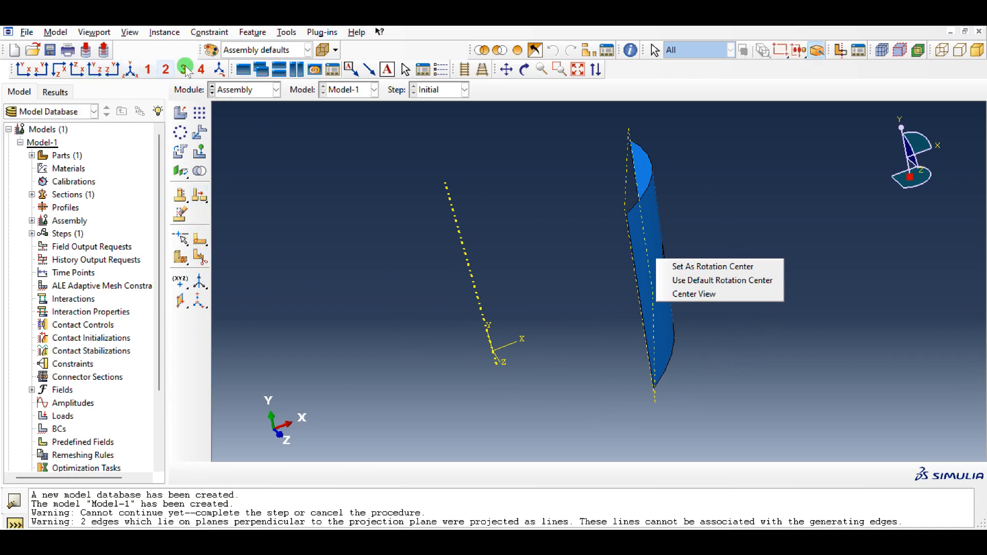
pyautogui.click(524, 70)
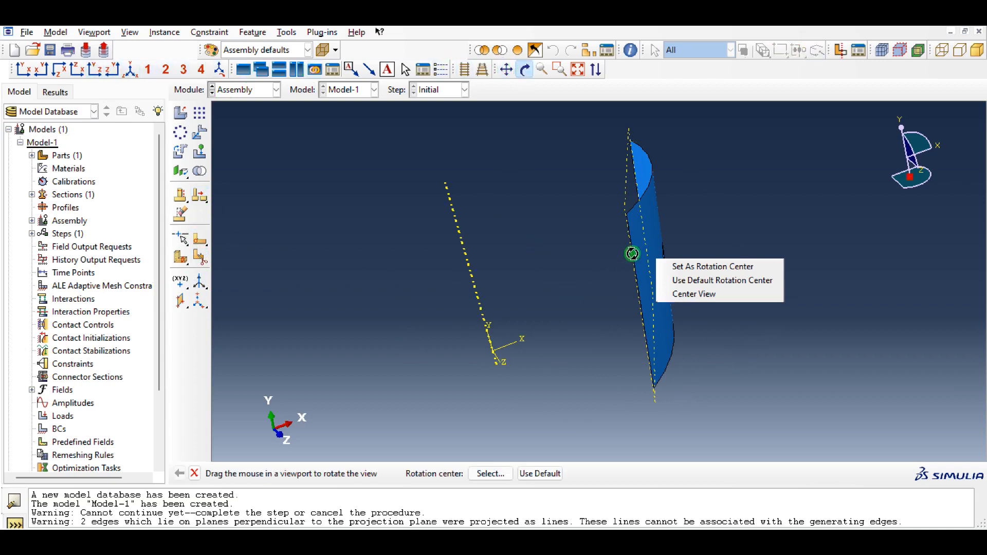
pyautogui.click(602, 276)
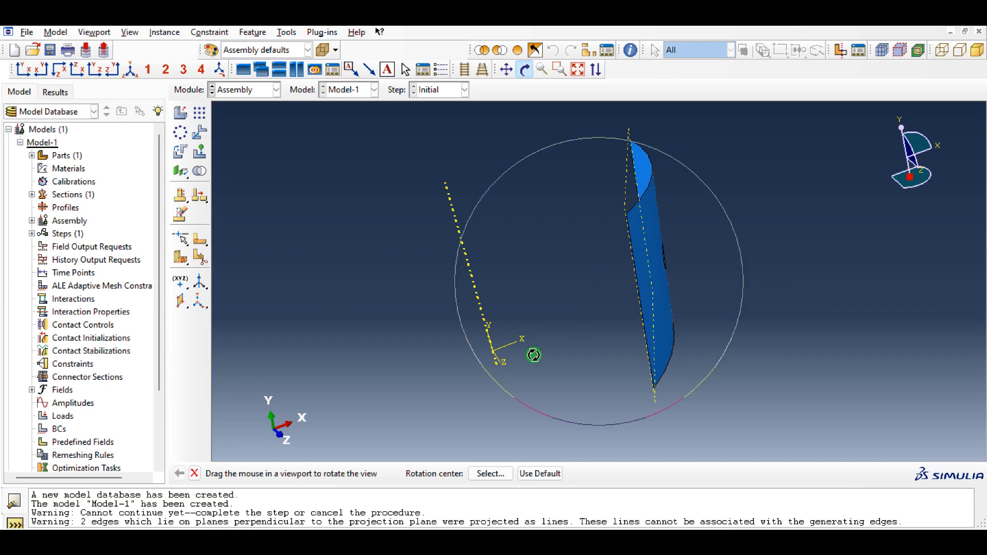
pyautogui.moveTo(546, 337); pyautogui.dragTo(606, 326)
pyautogui.middleClick(597, 323)
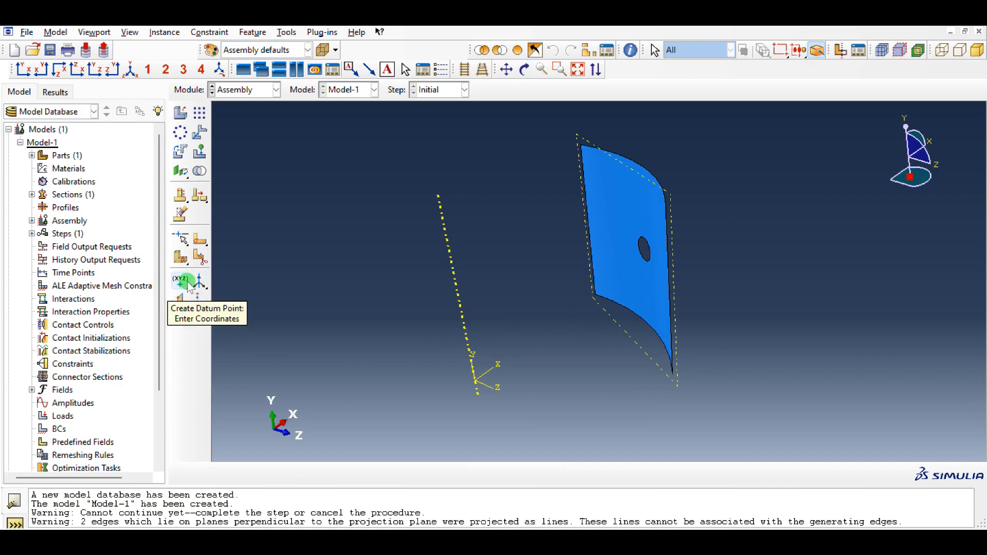
pyautogui.moveTo(182, 282); pyautogui.dragTo(298, 281)
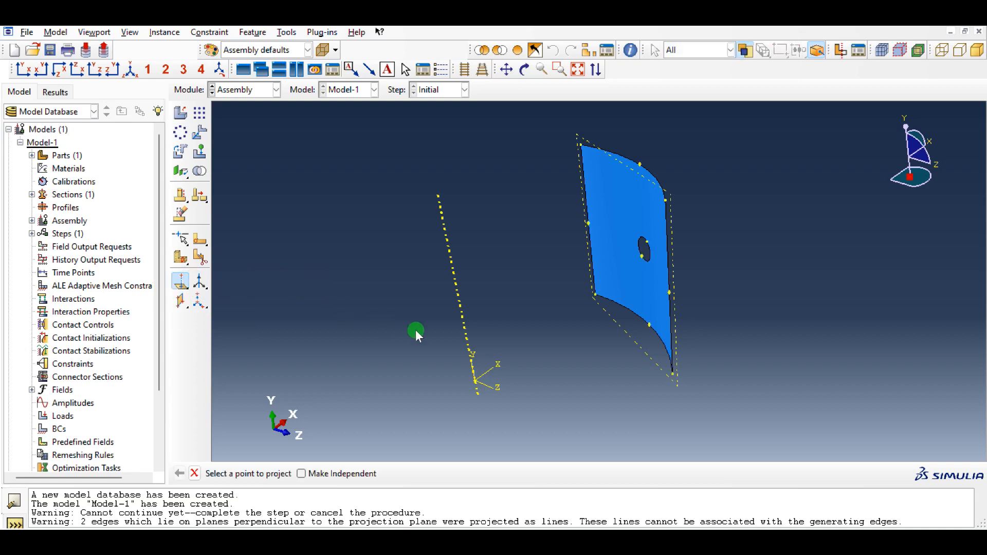
pyautogui.click(646, 325)
pyautogui.click(634, 340)
# - Create a three-point datum plane through the projected datum point and the midpoints of the panel's lower and upper curved edges
pyautogui.click(180, 299)
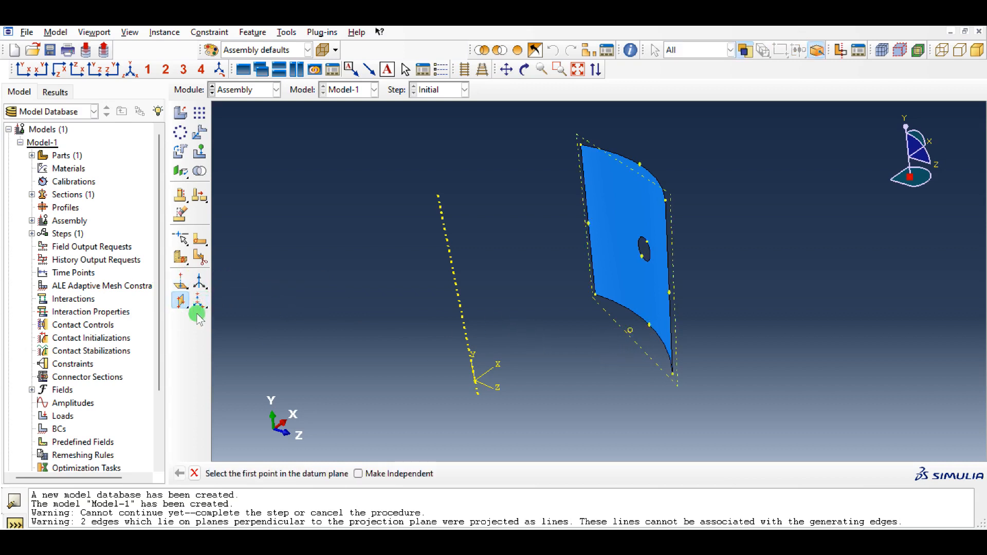
pyautogui.click(630, 330)
pyautogui.click(650, 330)
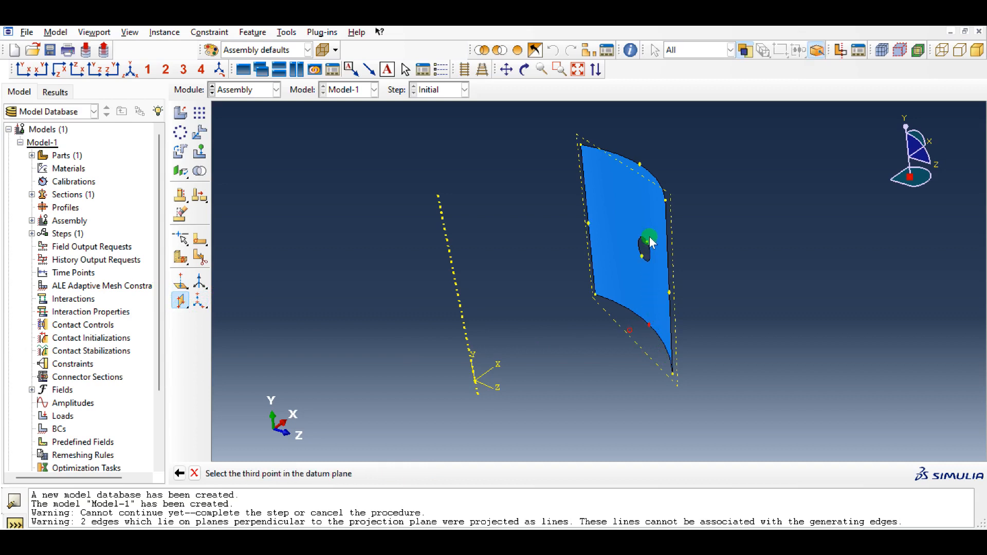
pyautogui.click(640, 165)
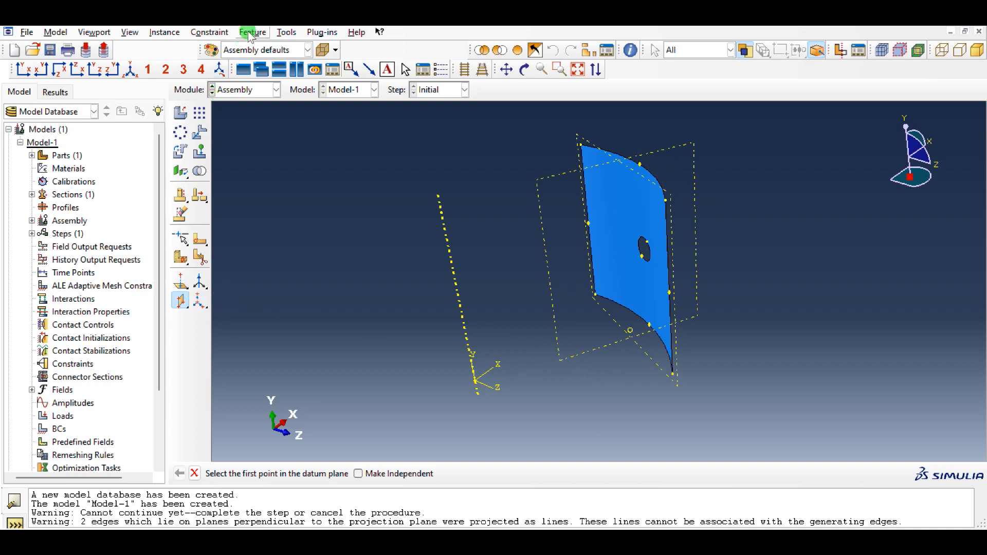
# - Partition the panel face with the datum plane running vertically through the cutout
pyautogui.click(286, 32)
pyautogui.click(304, 116)
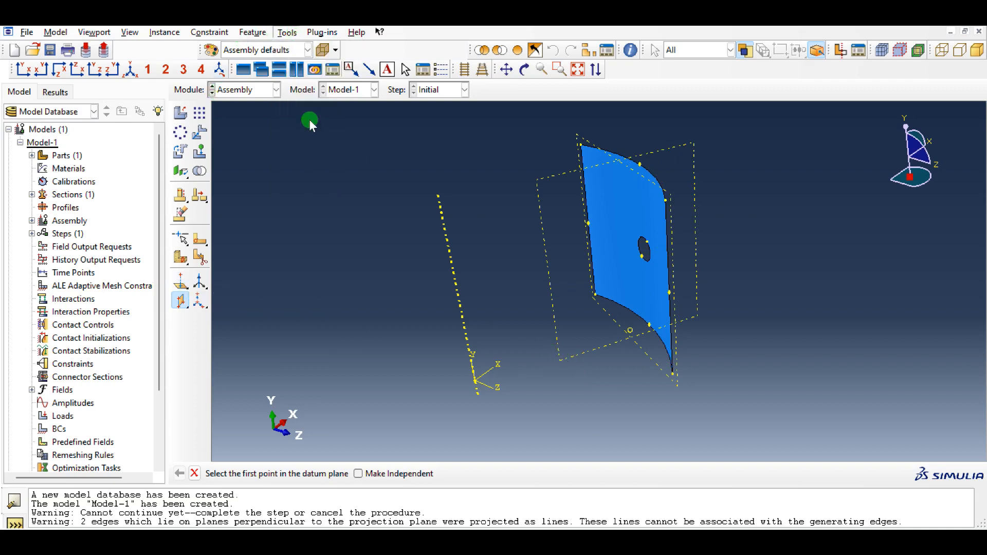
pyautogui.click(67, 140)
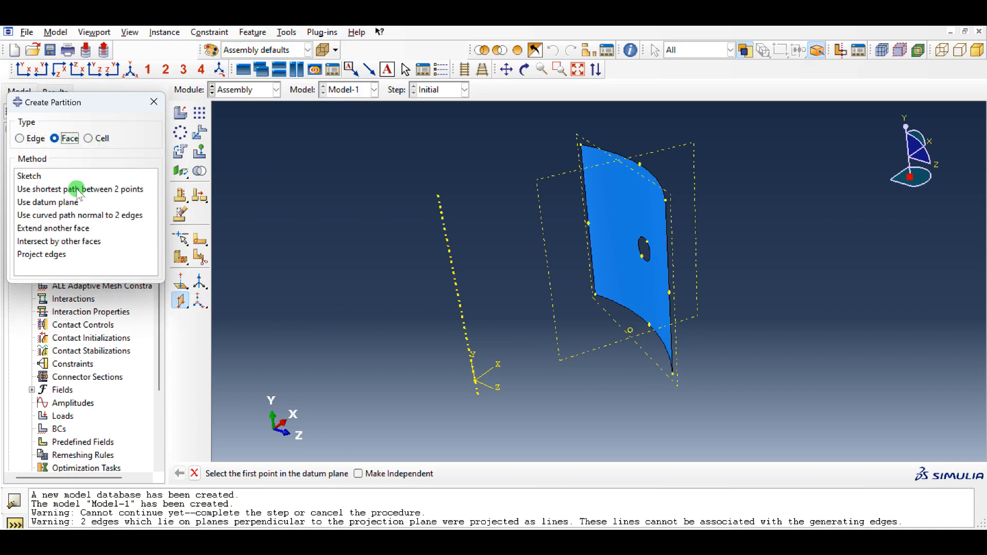
pyautogui.click(48, 202)
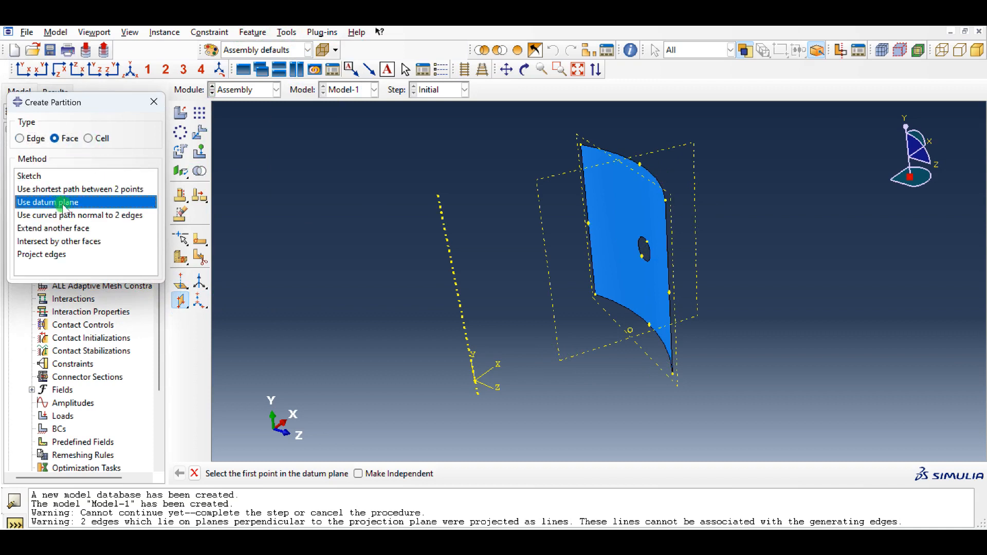
pyautogui.click(661, 152)
pyautogui.middleClick(748, 265)
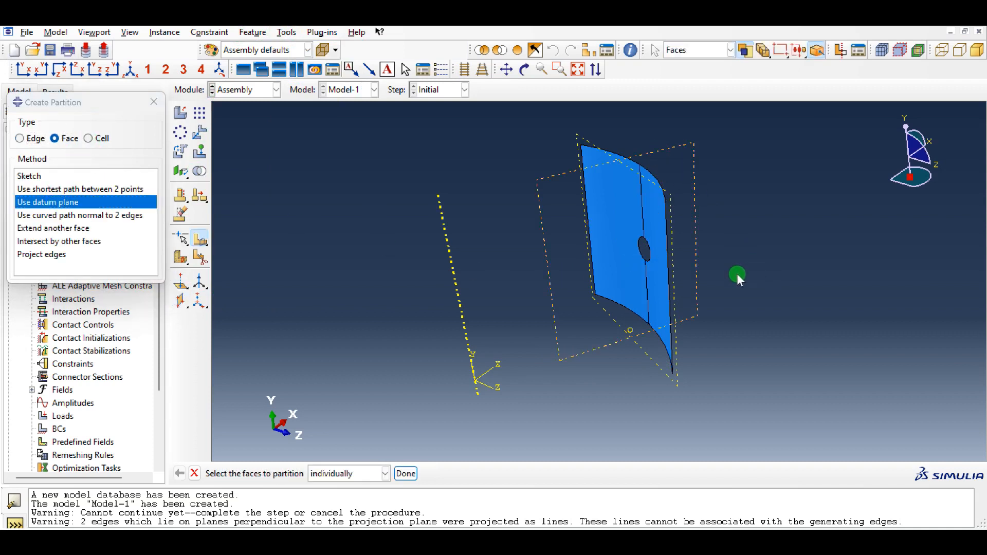
pyautogui.click(153, 101)
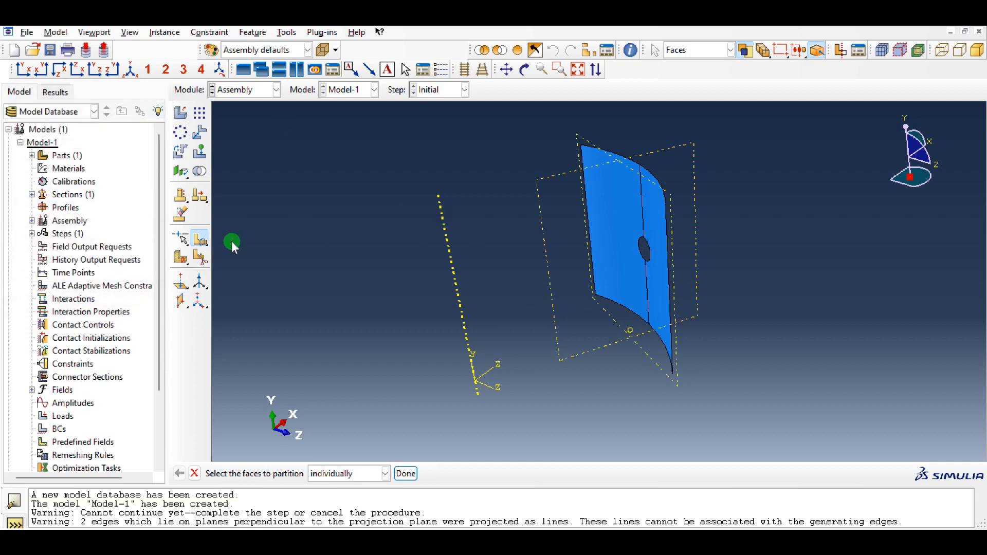
# - Create a horizontal three-point datum plane through the midpoints of the panel's two straight side edges and a point on the cutout edge
pyautogui.click(180, 300)
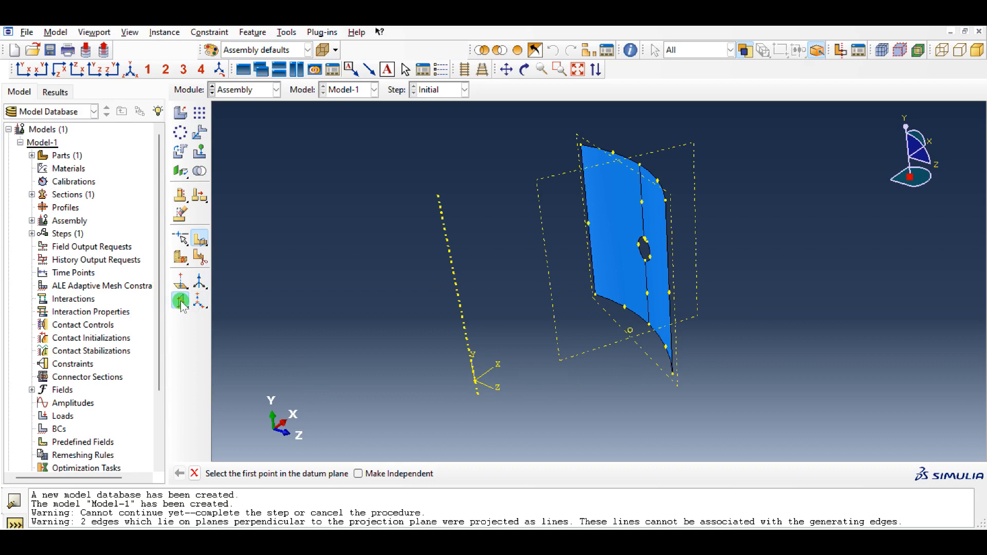
pyautogui.click(668, 293)
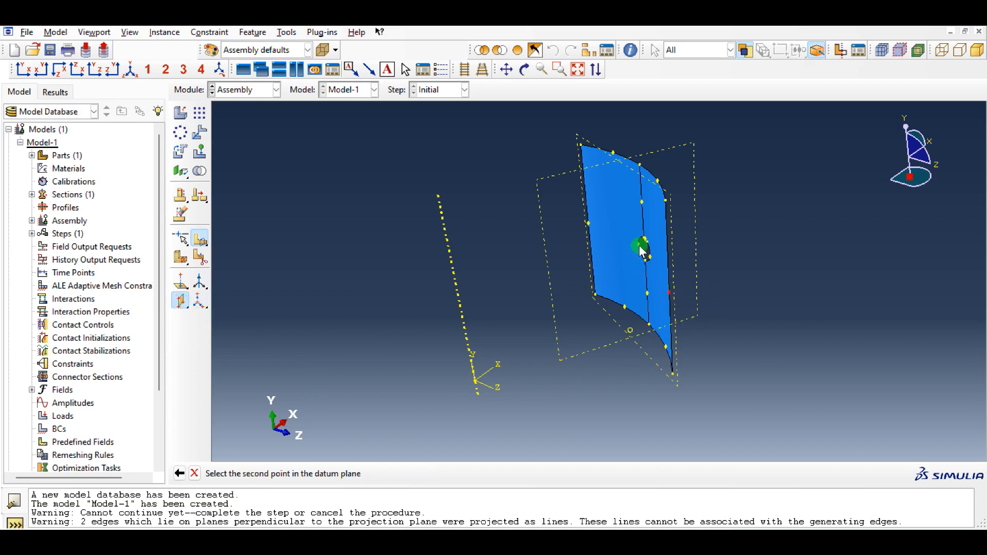
pyautogui.click(641, 246)
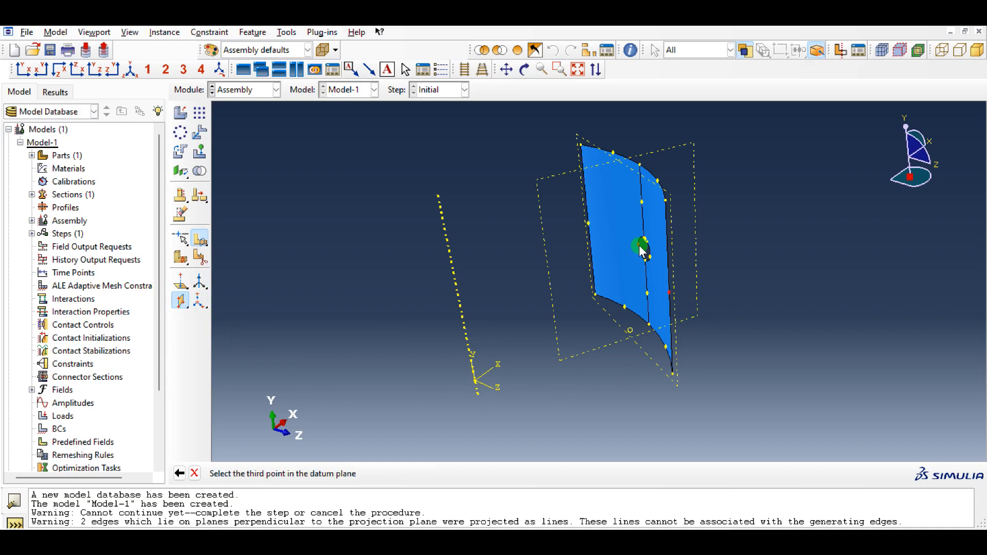
pyautogui.click(586, 226)
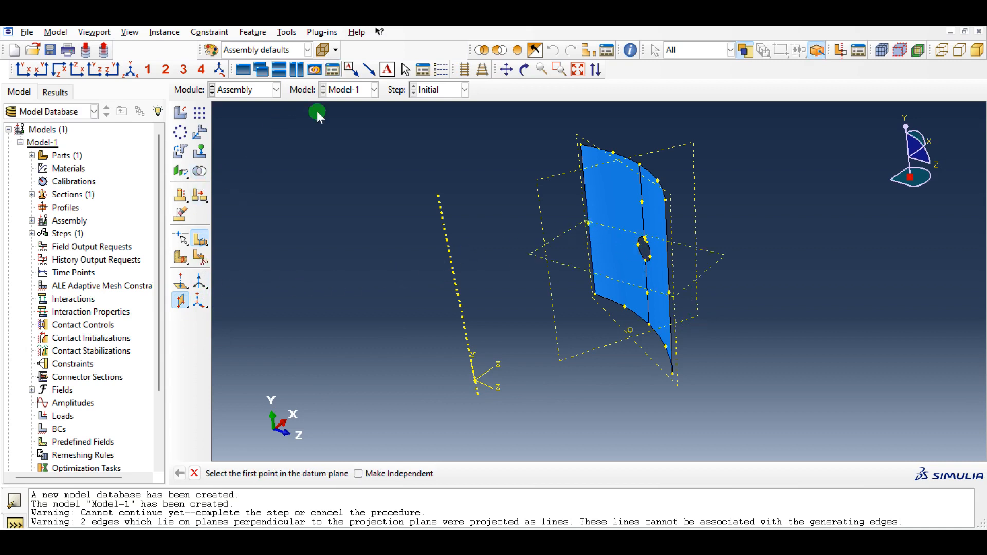
pyautogui.scroll(-1, 313, 205)
pyautogui.press('Escape')
pyautogui.press('Escape')
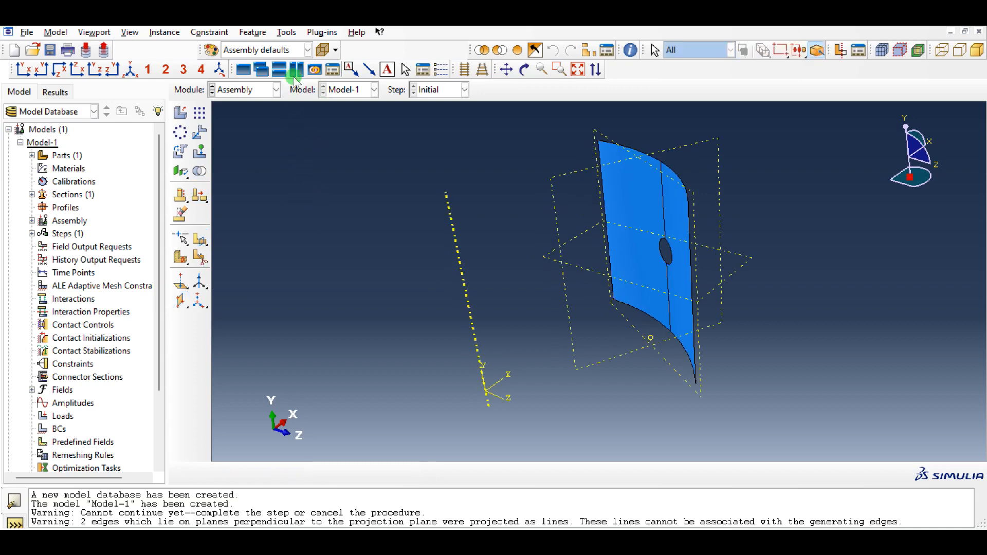
# - Partition both halves of the panel face with the horizontal datum plane through the cutout
pyautogui.click(286, 33)
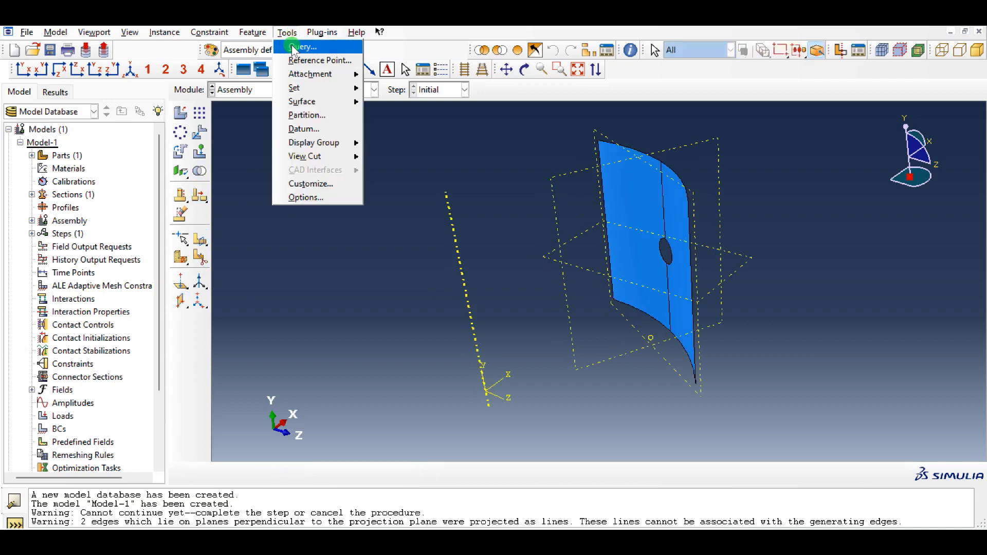
pyautogui.click(303, 115)
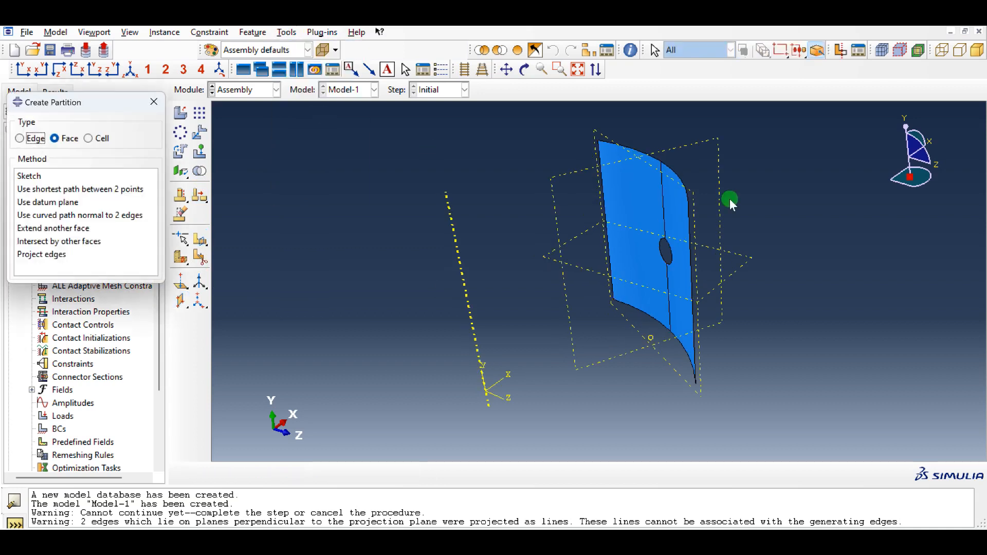
pyautogui.click(62, 202)
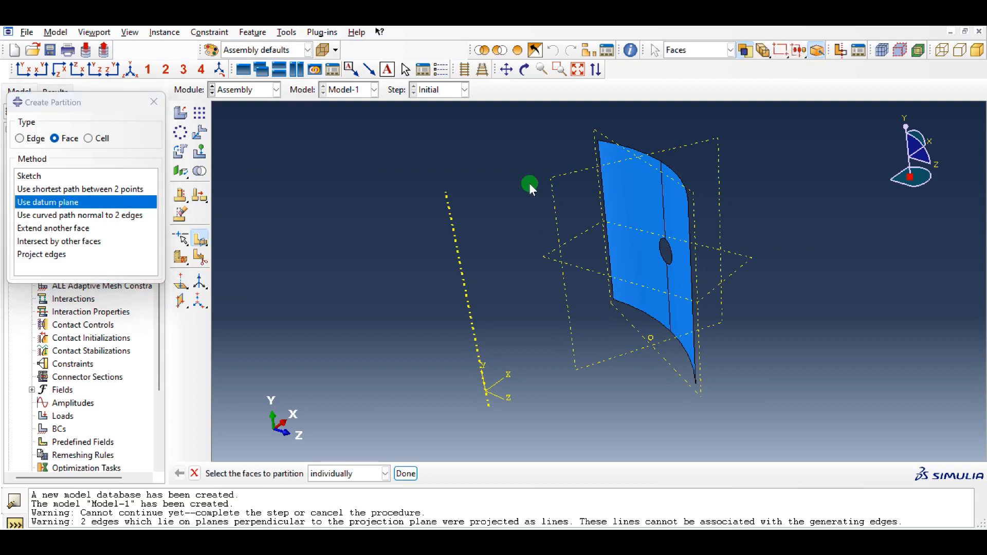
pyautogui.click(627, 186)
pyautogui.keyDown('shift'); pyautogui.click(670, 194); pyautogui.keyUp('shift')
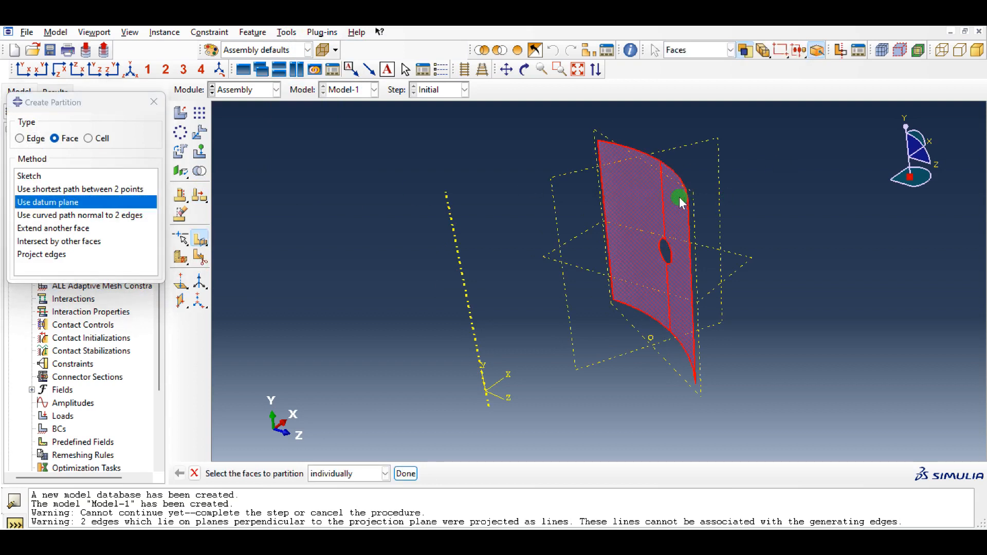
pyautogui.middleClick(611, 188)
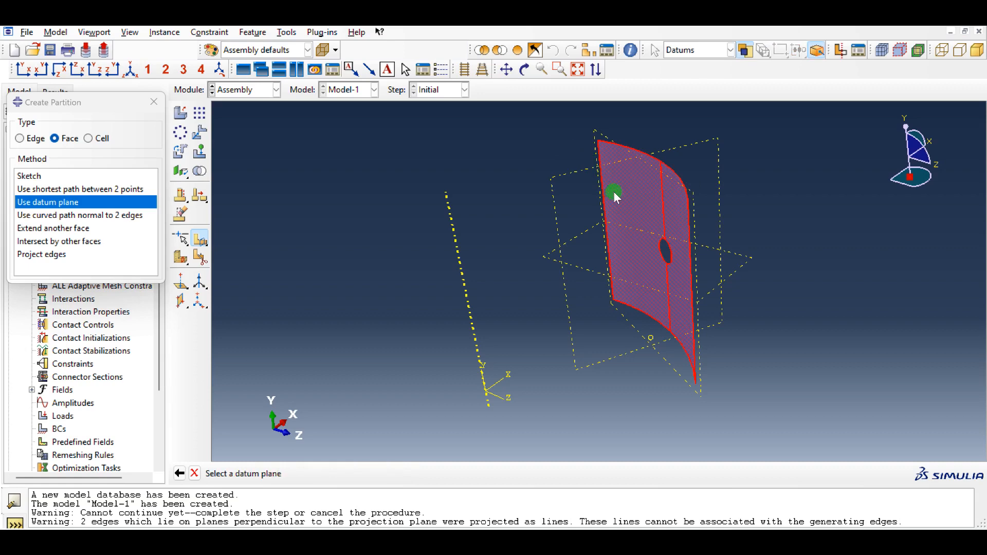
pyautogui.click(598, 280)
pyautogui.keyDown('ctrl'); pyautogui.keyDown('alt'); pyautogui.moveTo(661, 310); pyautogui.dragTo(630, 362); pyautogui.keyUp('alt'); pyautogui.keyUp('ctrl')
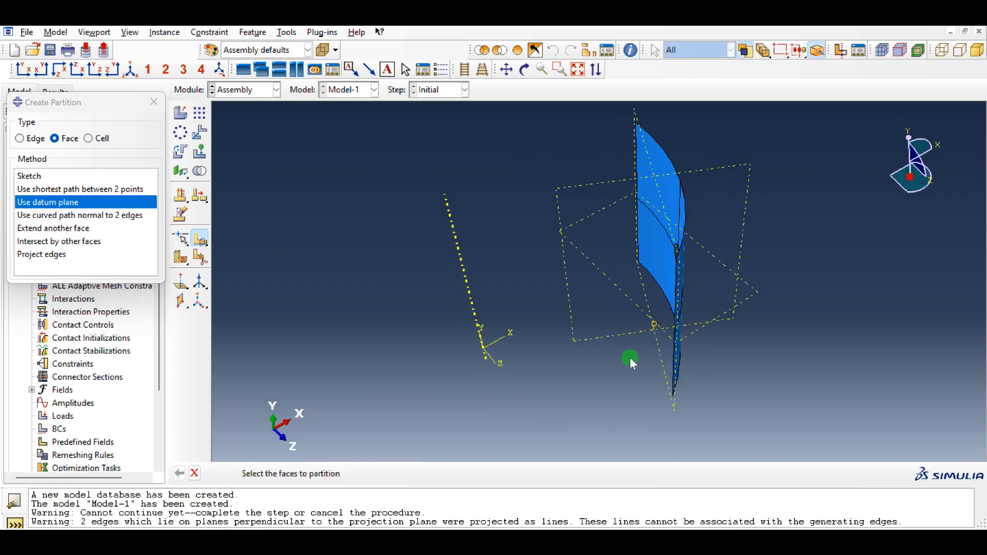
pyautogui.keyDown('ctrl'); pyautogui.keyDown('alt'); pyautogui.moveTo(794, 223); pyautogui.dragTo(769, 223); pyautogui.keyUp('alt'); pyautogui.keyUp('ctrl')
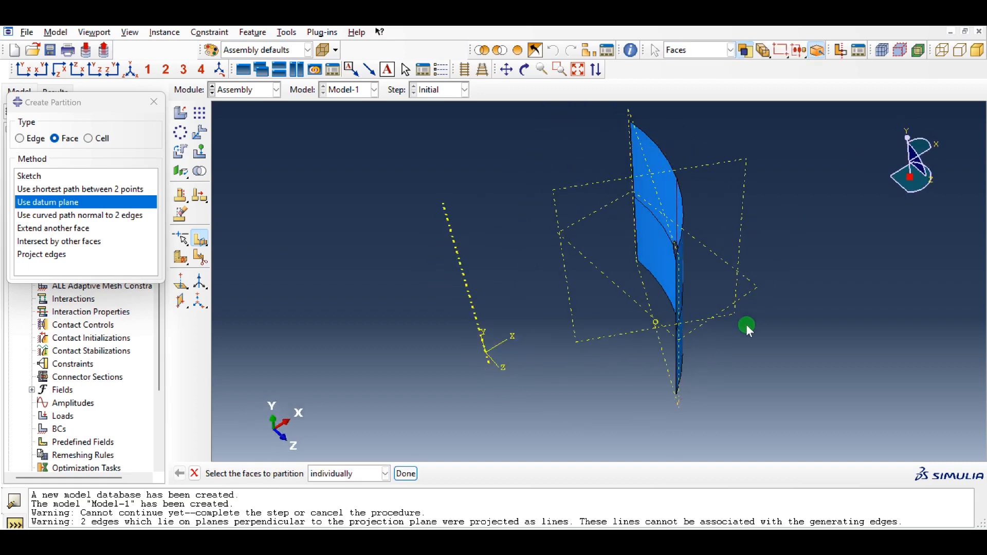
pyautogui.keyDown('ctrl'); pyautogui.keyDown('alt'); pyautogui.moveTo(747, 329); pyautogui.dragTo(800, 298); pyautogui.keyUp('alt'); pyautogui.keyUp('ctrl')
pyautogui.click(204, 69)
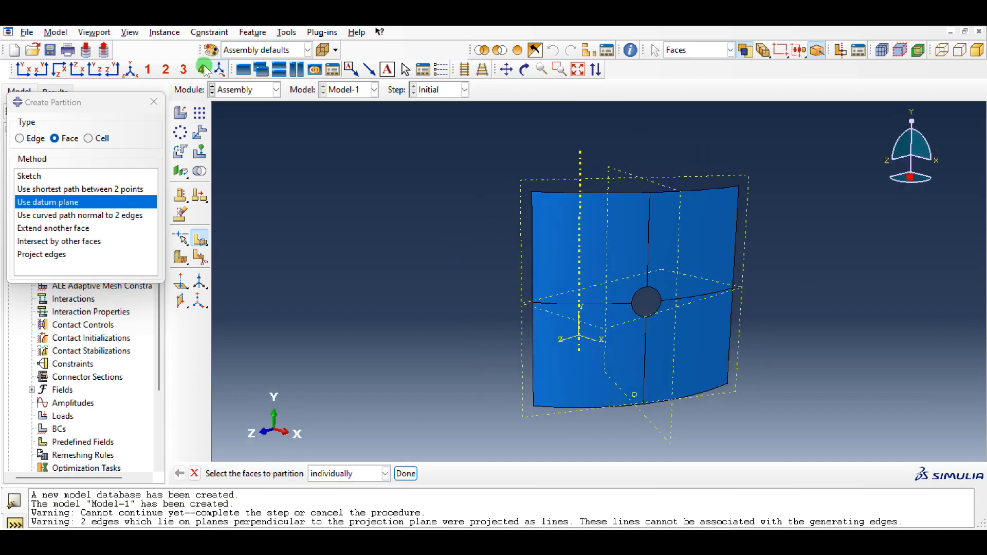
pyautogui.click(153, 100)
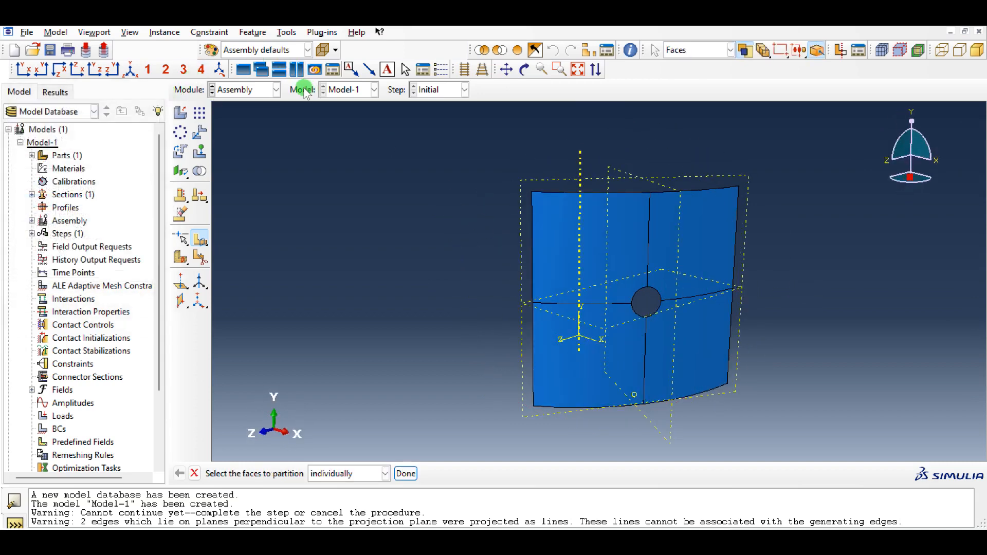
pyautogui.click(221, 73)
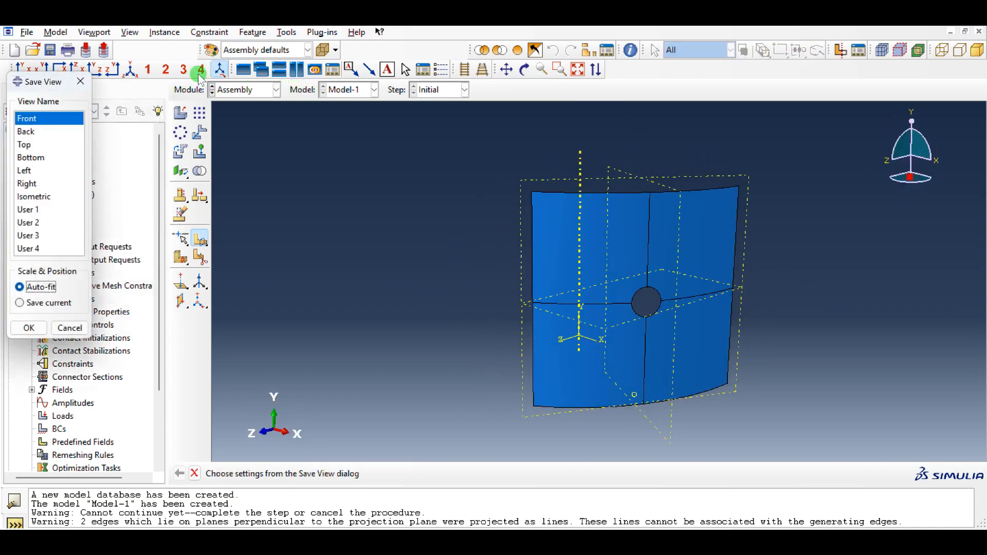
pyautogui.click(79, 82)
# - Create a geometry set named Top from the panel's two upper curved edges
pyautogui.click(130, 73)
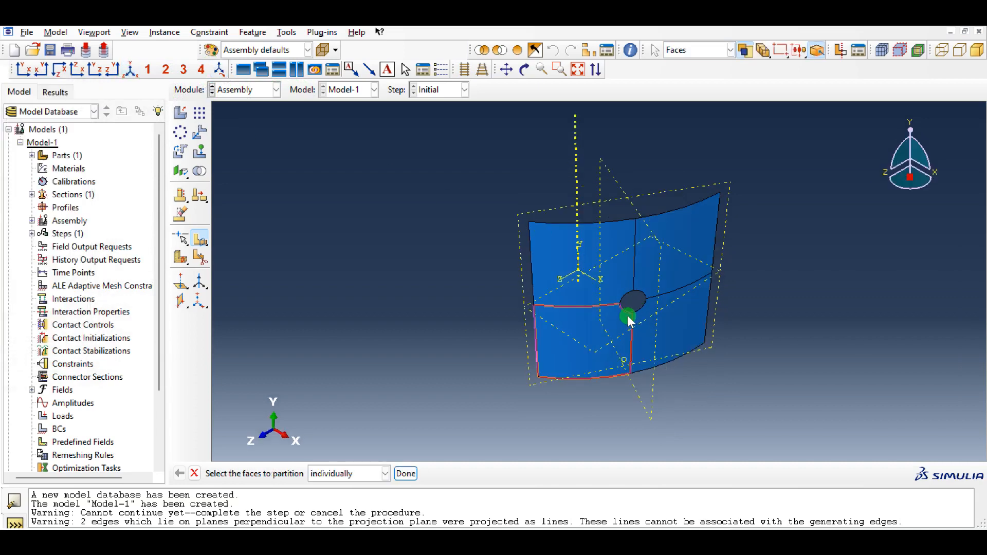
pyautogui.keyDown('ctrl'); pyautogui.keyDown('alt'); pyautogui.moveTo(627, 314); pyautogui.dragTo(489, 270); pyautogui.keyUp('alt'); pyautogui.keyUp('ctrl')
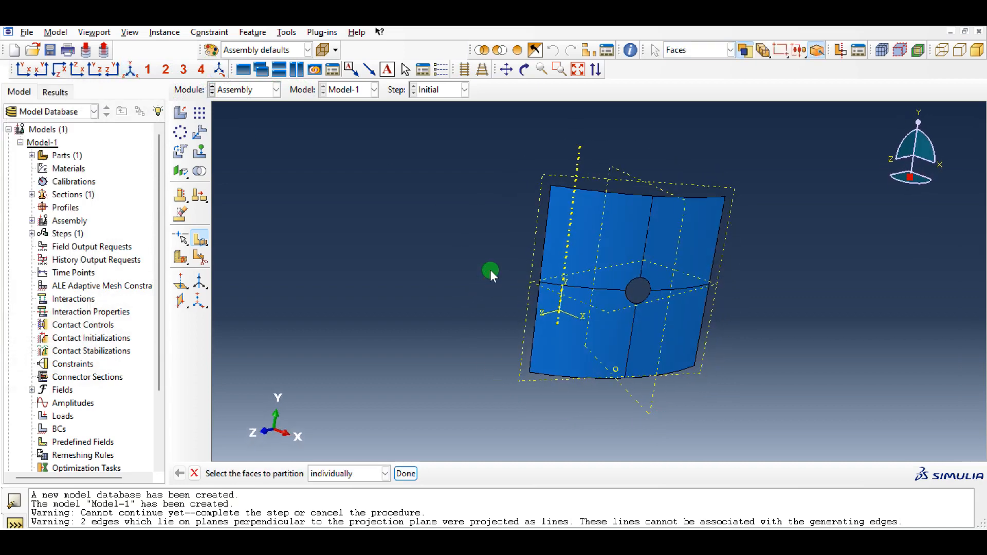
pyautogui.keyDown('ctrl'); pyautogui.keyDown('alt'); pyautogui.moveTo(730, 239); pyautogui.dragTo(710, 226); pyautogui.keyUp('alt'); pyautogui.keyUp('ctrl')
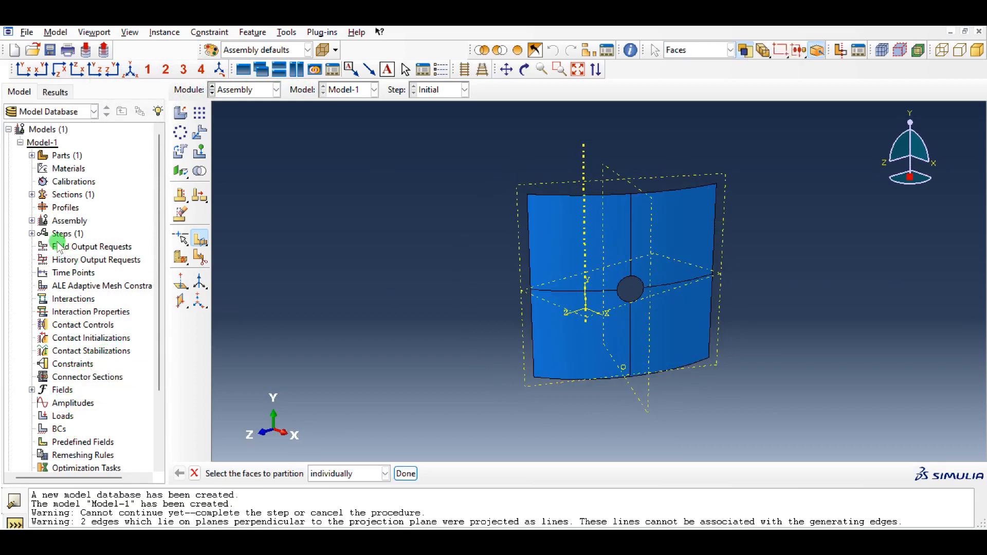
pyautogui.click(285, 35)
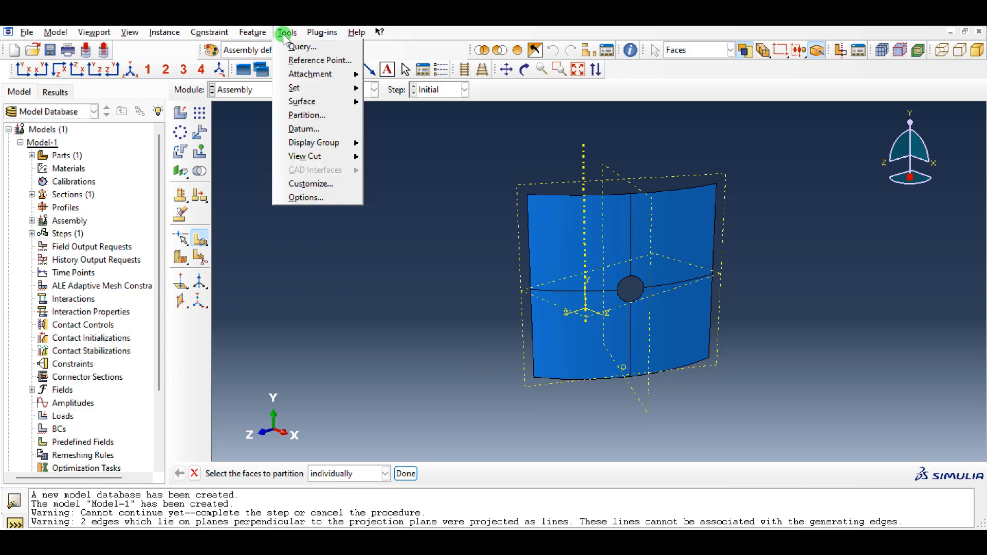
pyautogui.moveTo(312, 91)
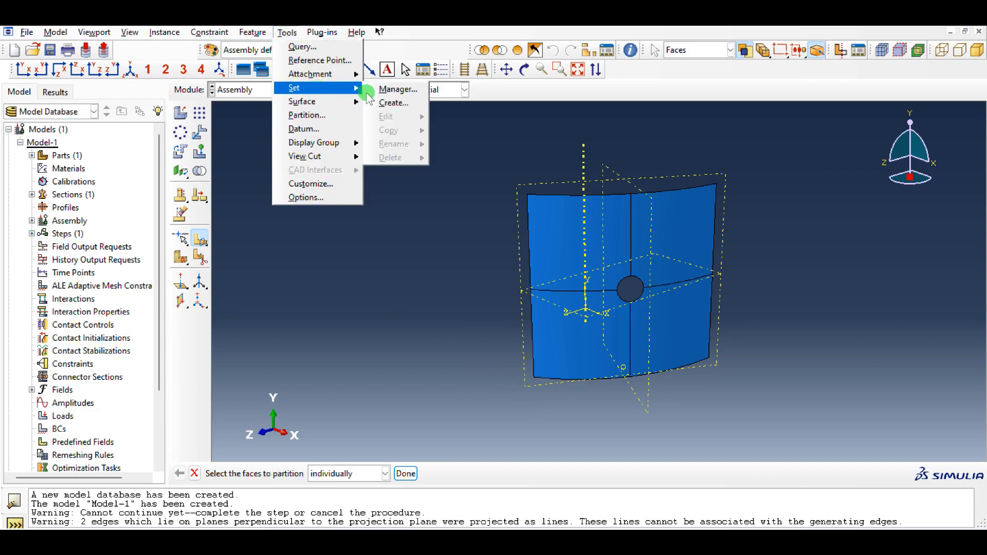
pyautogui.click(378, 101)
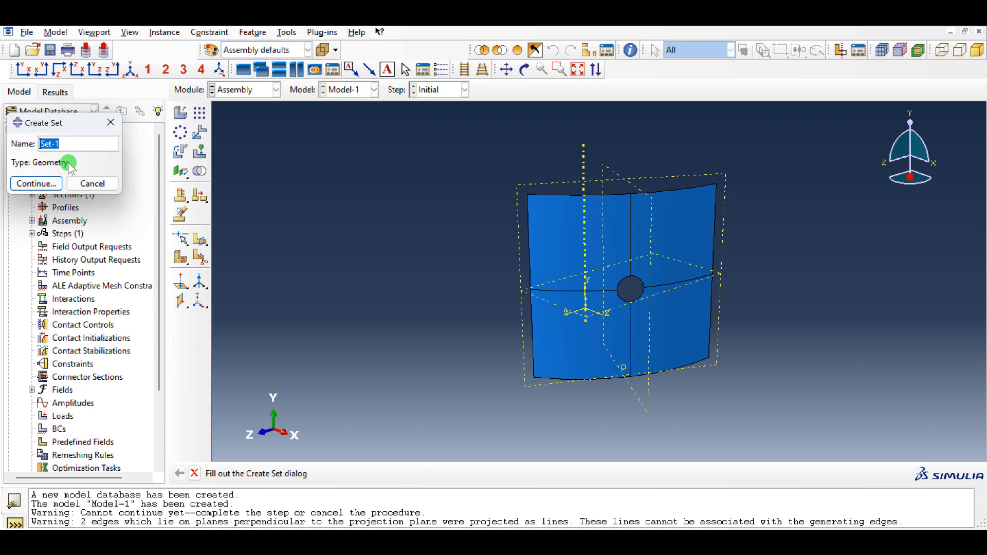
pyautogui.write('Top')
pyautogui.click(35, 183)
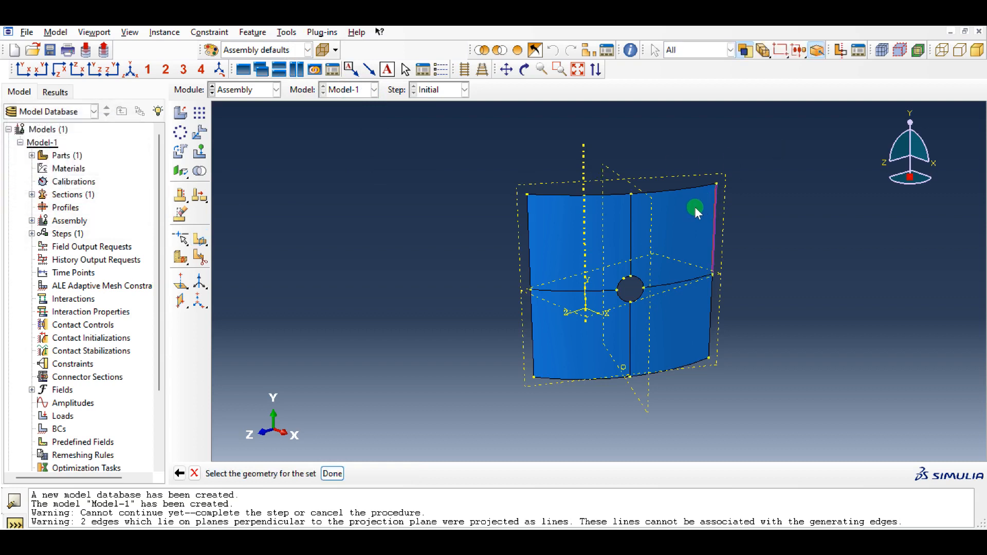
pyautogui.click(674, 190)
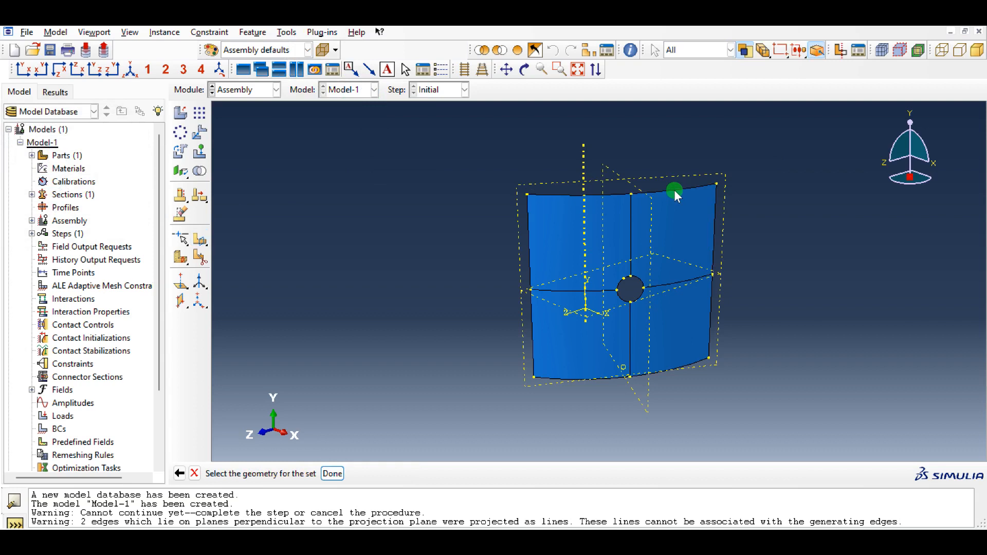
pyautogui.keyDown('shift'); pyautogui.click(596, 197); pyautogui.keyUp('shift')
pyautogui.middleClick(417, 229)
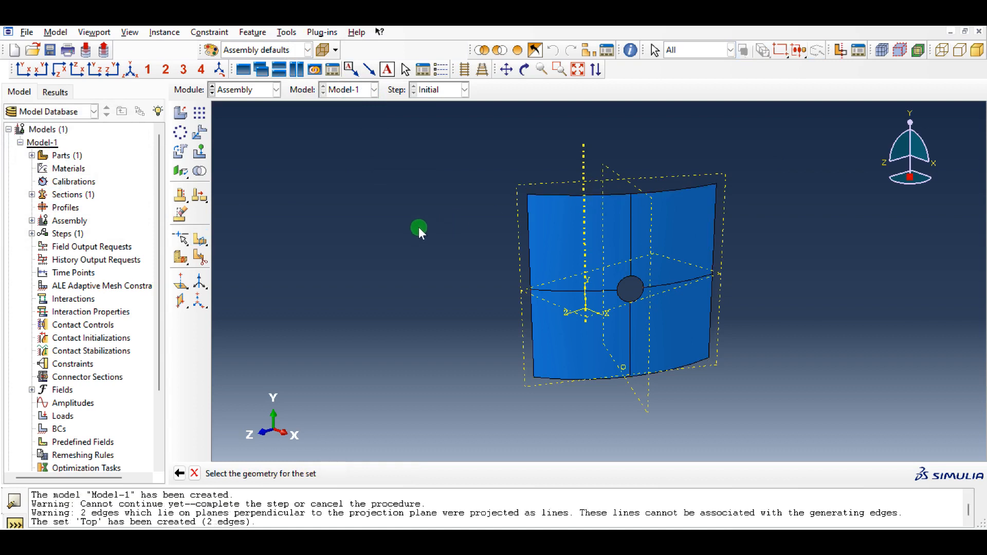
# - Create a geometry set named Bottom from the panel's two lower curved edges
pyautogui.click(286, 32)
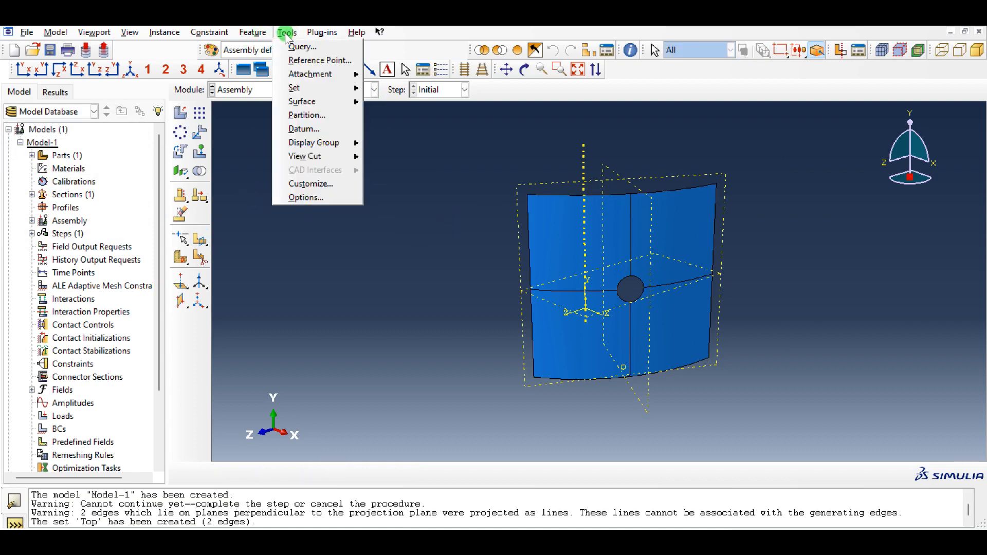
pyautogui.moveTo(325, 90)
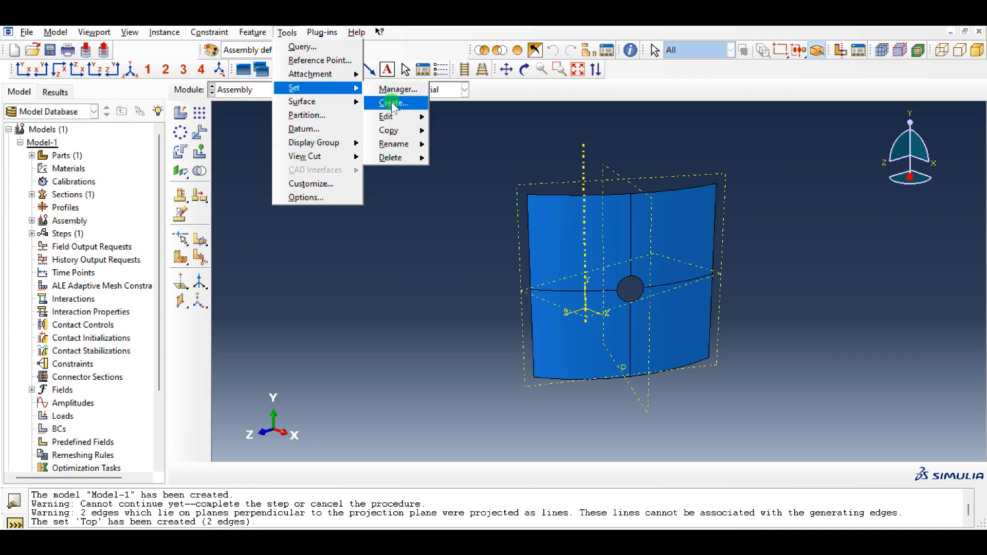
pyautogui.click(402, 104)
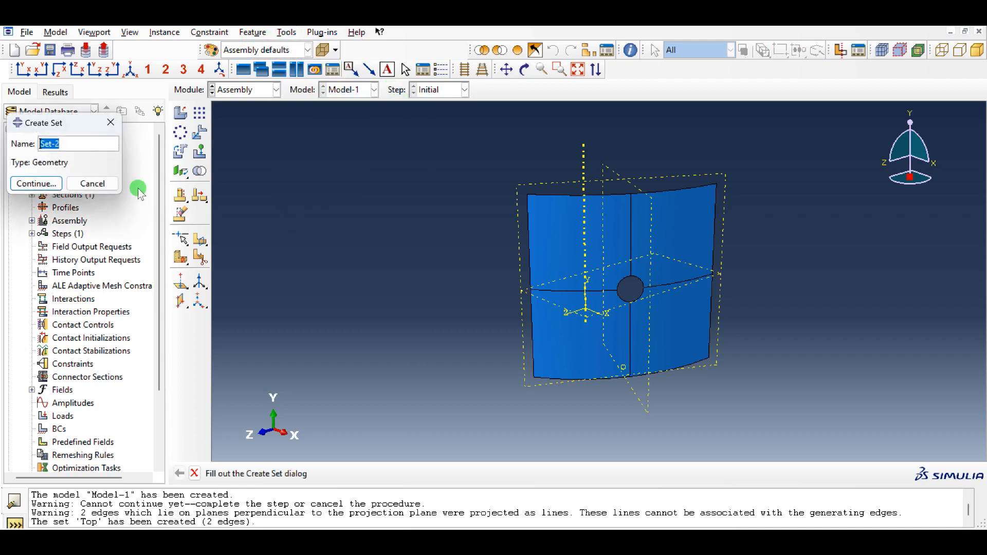
pyautogui.write('Bottom')
pyautogui.click(36, 183)
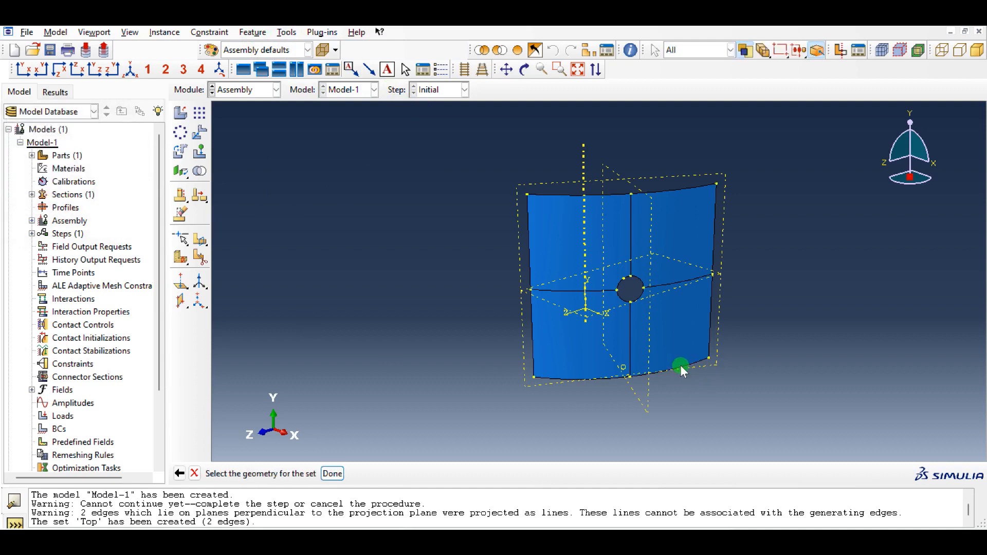
pyautogui.keyDown('shift'); pyautogui.click(612, 377); pyautogui.keyUp('shift')
pyautogui.middleClick(414, 245)
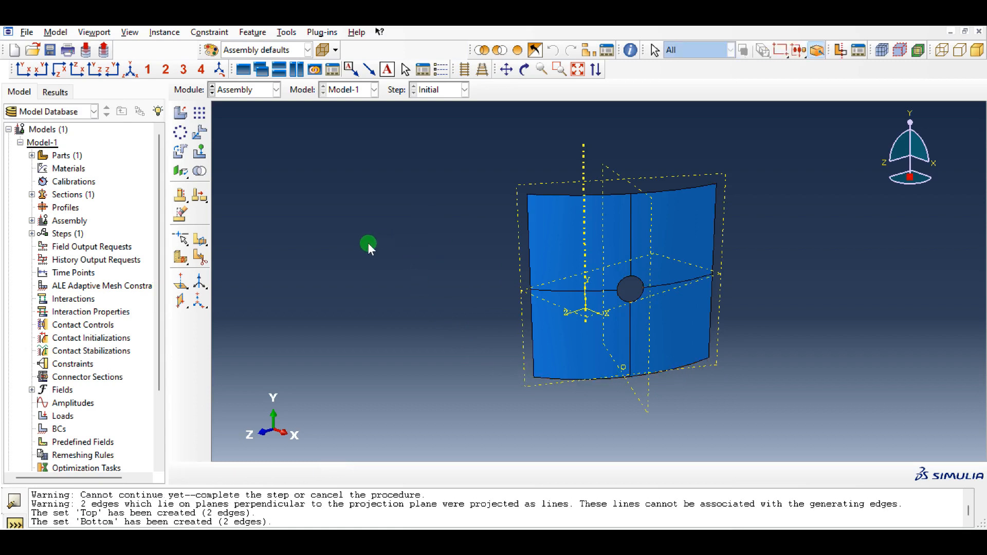
# - Create a geometry set named Sides from the four straight edge segments along the panel's two vertical sides
pyautogui.click(286, 32)
pyautogui.moveTo(301, 93)
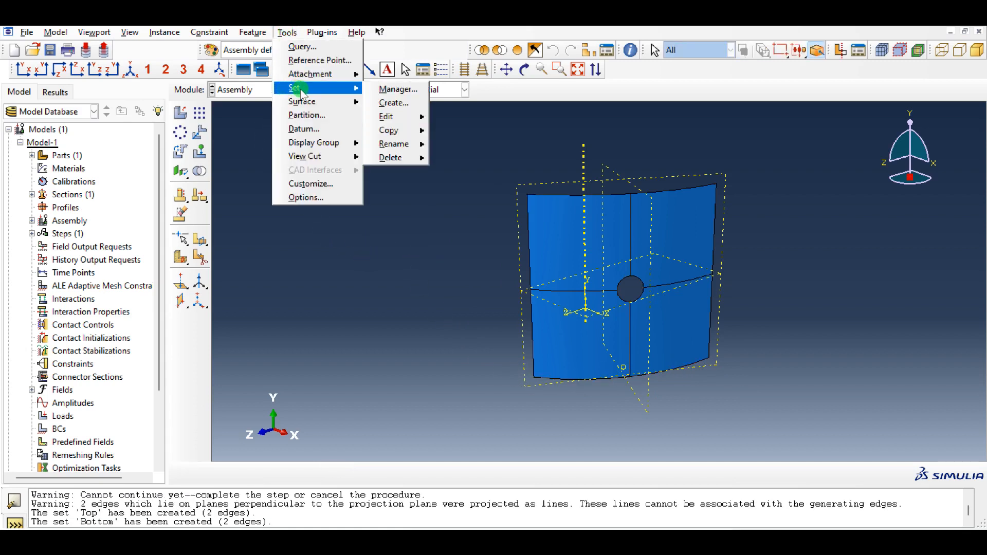
pyautogui.click(397, 103)
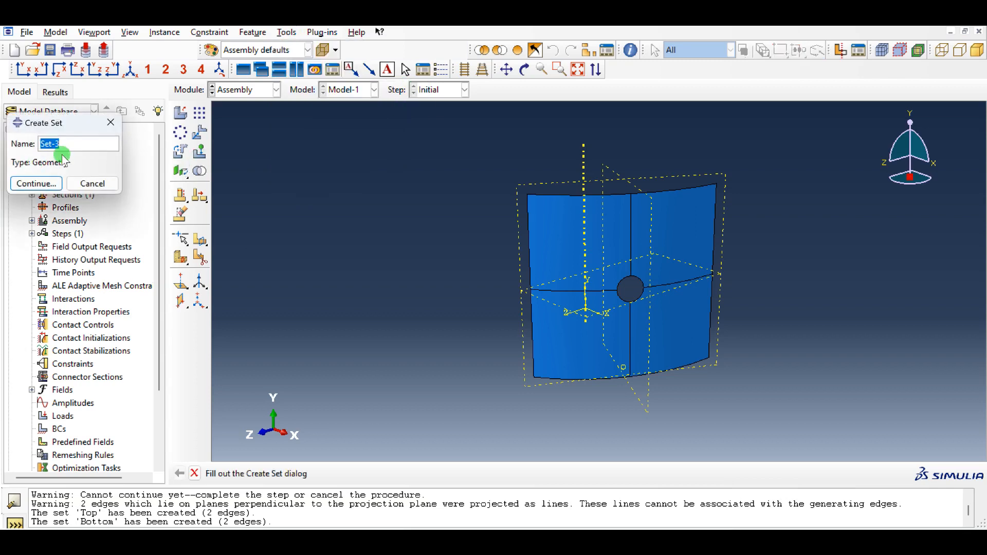
pyautogui.write('Sides')
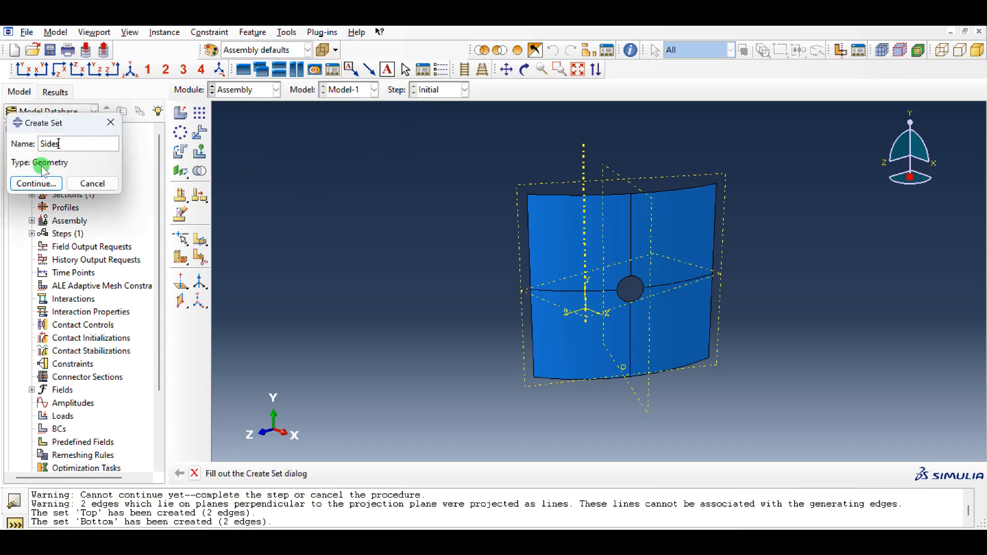
pyautogui.click(36, 183)
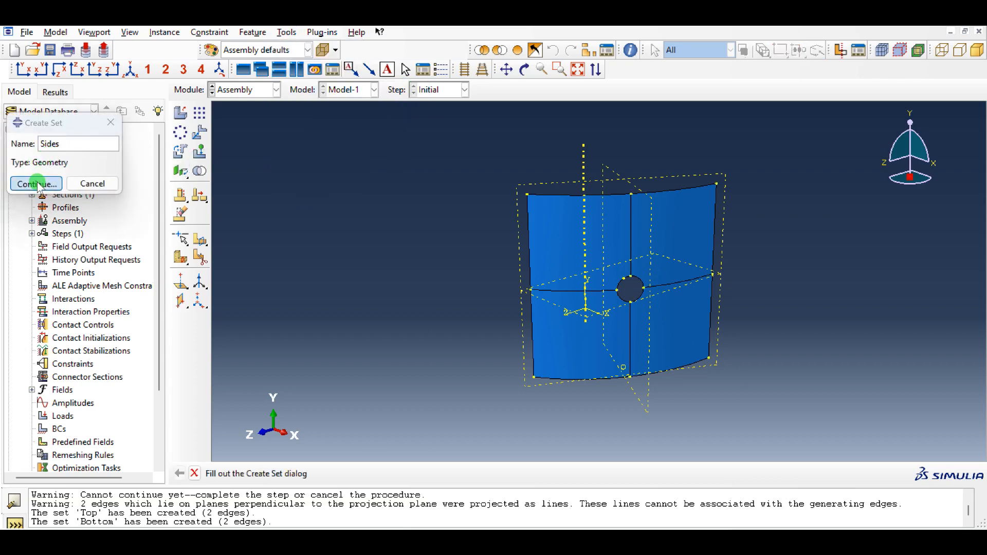
pyautogui.click(527, 232)
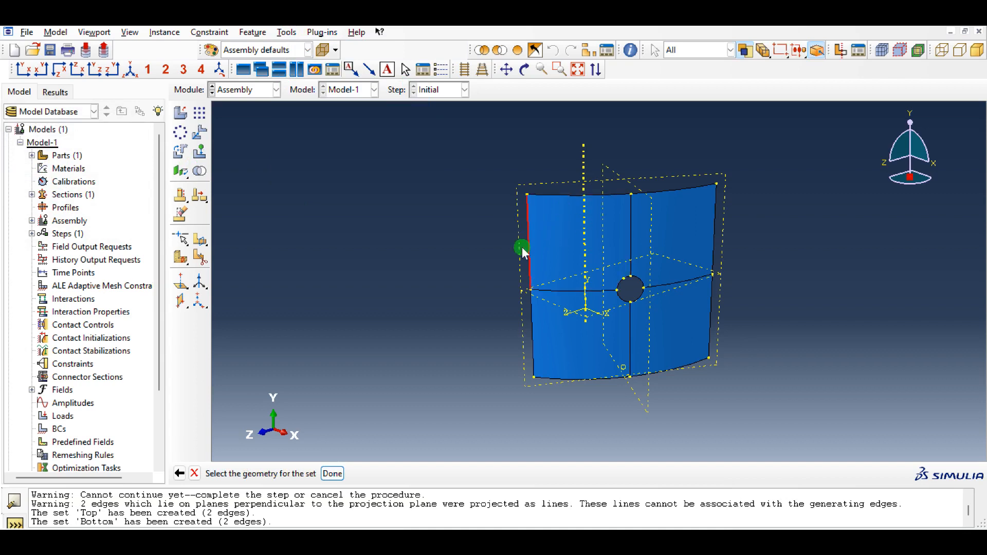
pyautogui.keyDown('shift'); pyautogui.click(530, 331); pyautogui.keyUp('shift')
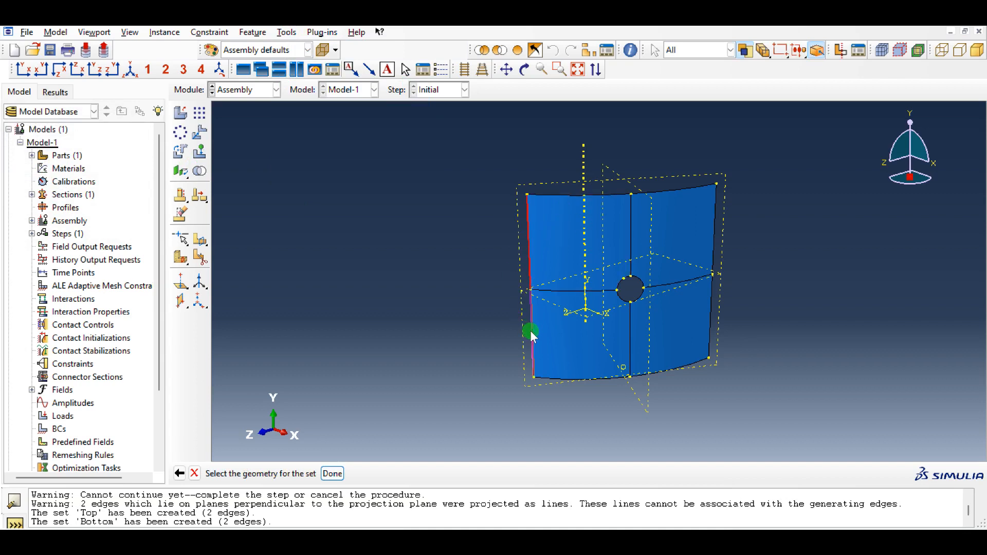
pyautogui.keyDown('shift'); pyautogui.click(712, 314); pyautogui.keyUp('shift')
pyautogui.keyDown('shift'); pyautogui.click(714, 233); pyautogui.keyUp('shift')
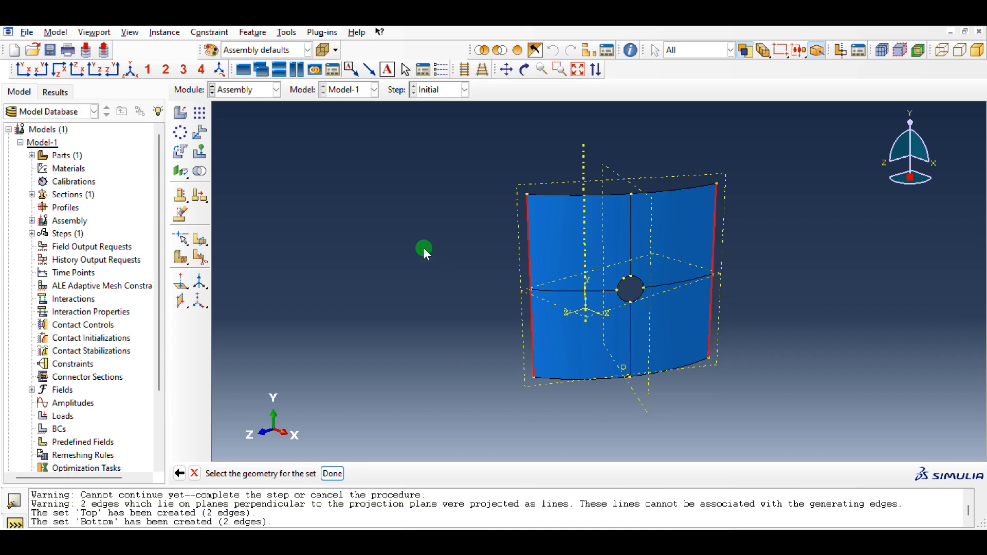
pyautogui.middleClick(424, 245)
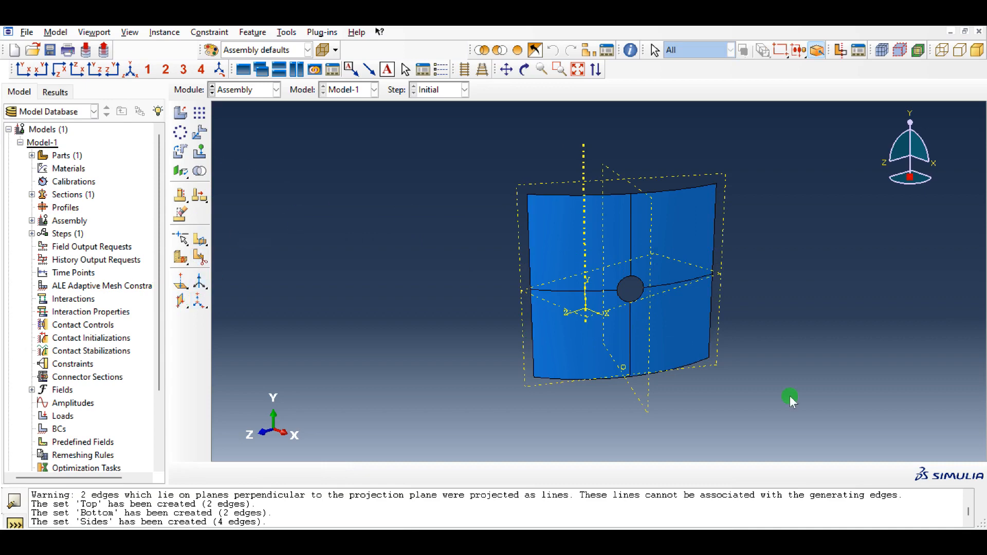
# - Create a linear perturbation Buckle analysis step after the Initial step, keeping the name Step-1
pyautogui.moveTo(646, 404); pyautogui.dragTo(742, 387)
pyautogui.moveTo(470, 344)
pyautogui.mouseDown()
pyautogui.moveTo(520, 267)
pyautogui.moveTo(717, 250)
pyautogui.moveTo(687, 234)
pyautogui.mouseUp()
pyautogui.click(250, 92)
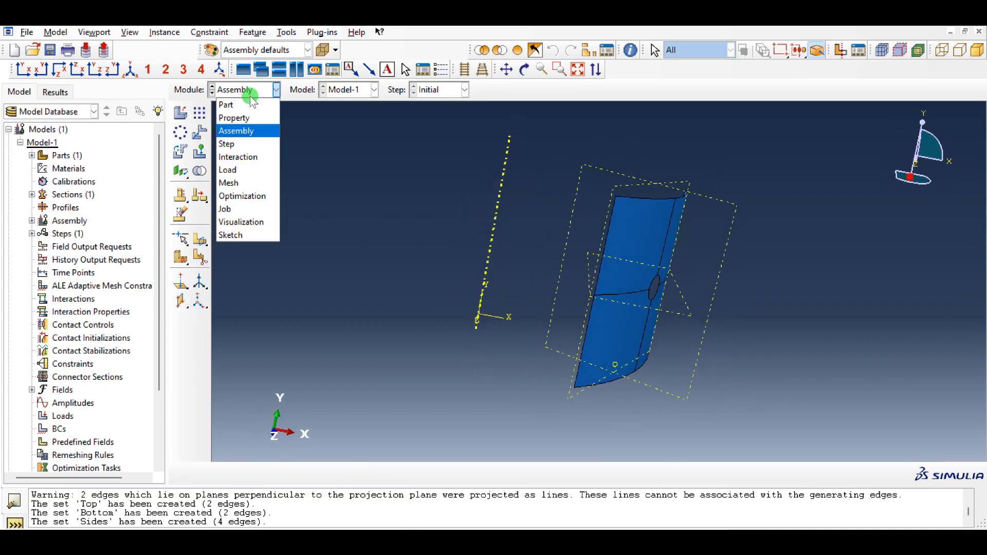
pyautogui.click(247, 145)
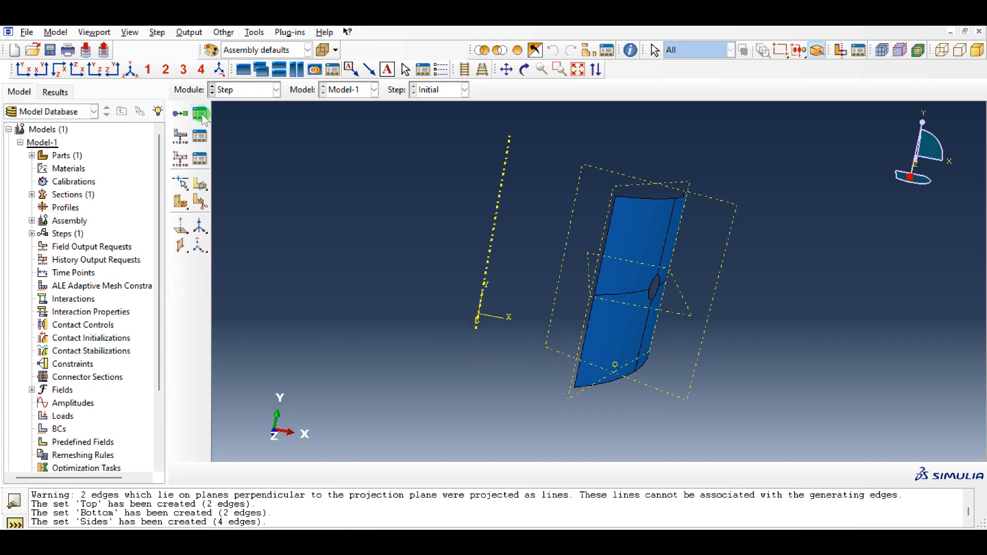
pyautogui.click(202, 113)
pyautogui.click(33, 241)
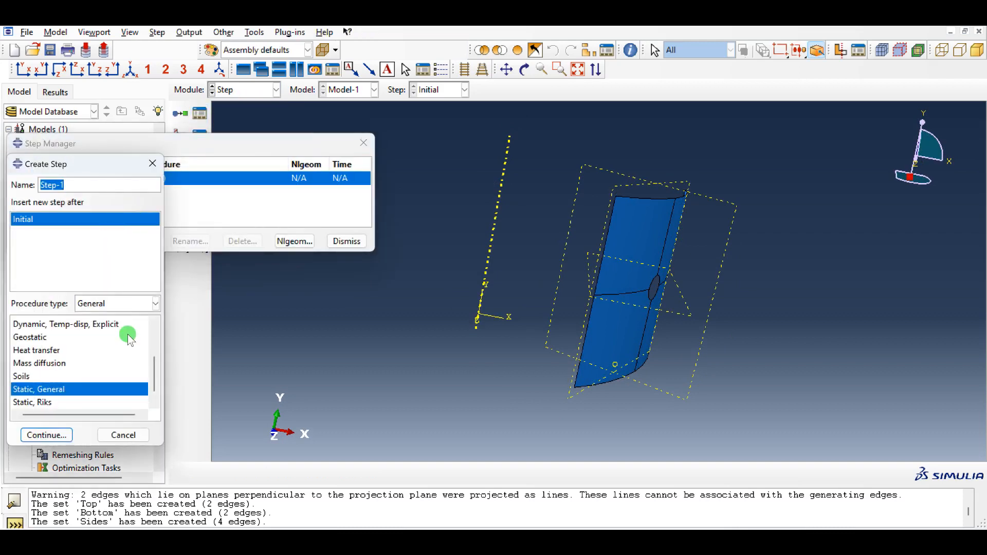
pyautogui.click(110, 304)
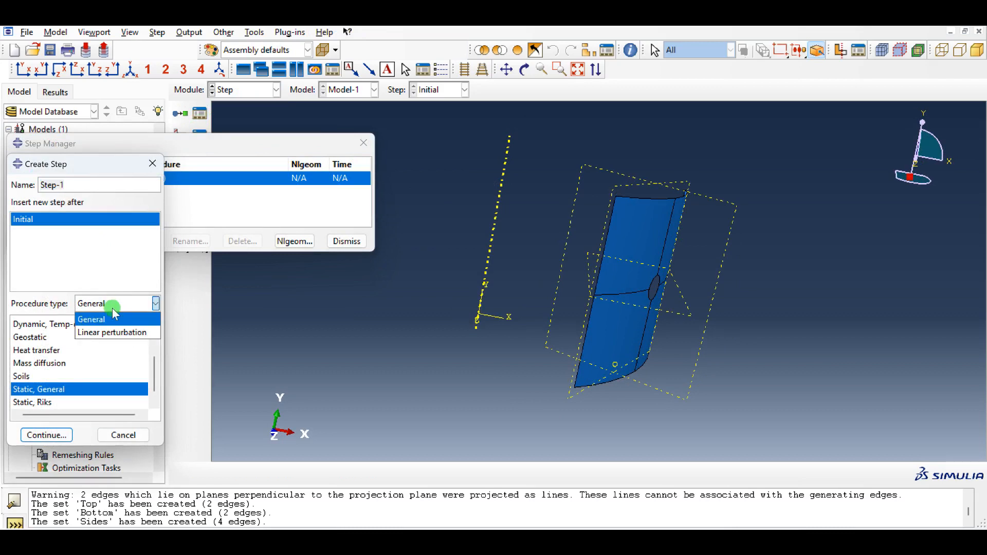
pyautogui.click(115, 333)
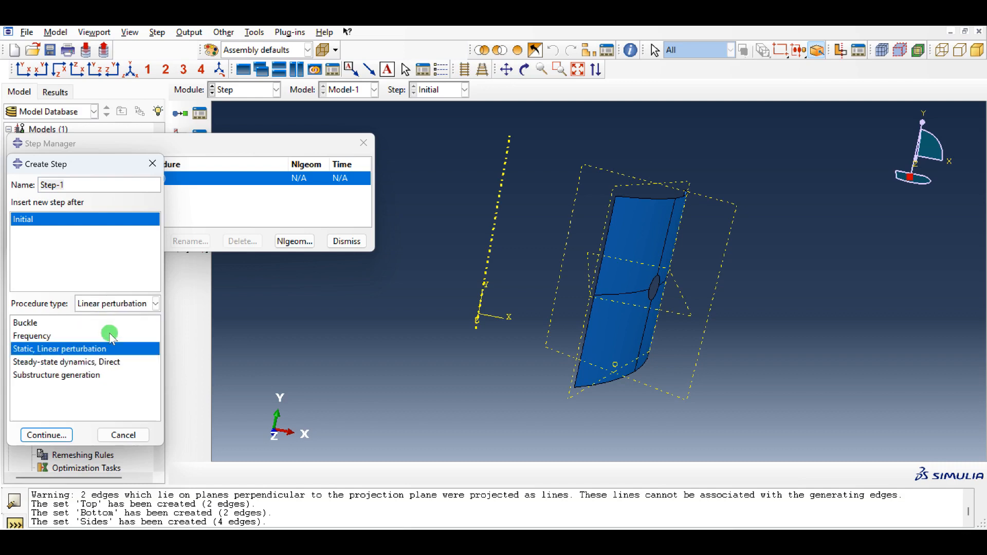
pyautogui.click(49, 324)
pyautogui.click(65, 436)
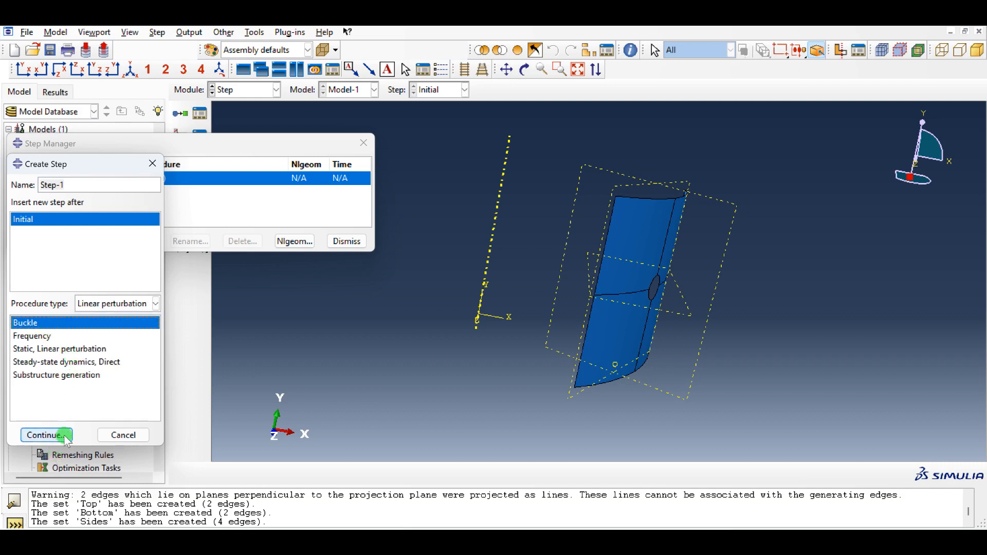
pyautogui.click(65, 436)
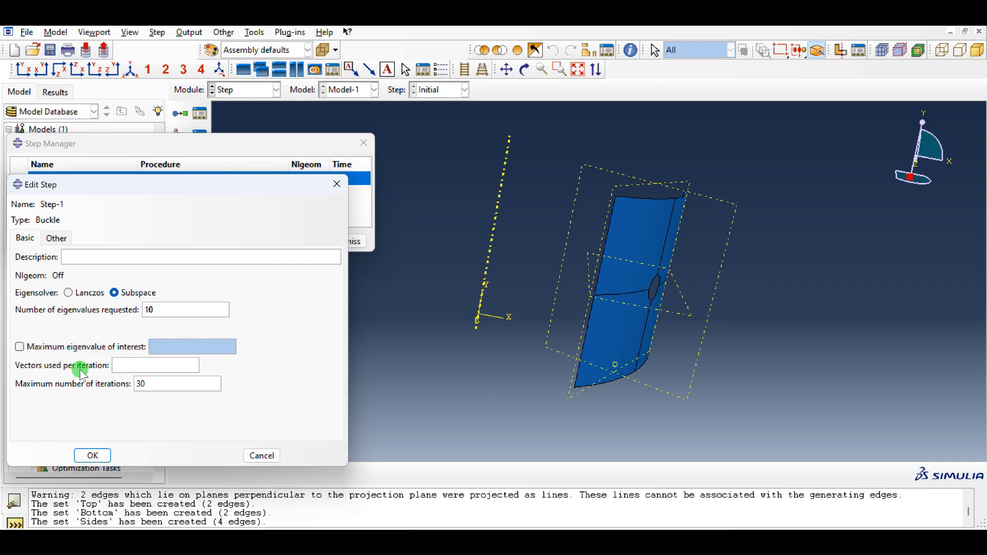
# - Set the Buckle step to use 50 vectors per iteration and a maximum of 20 iterations
pyautogui.click(140, 368)
pyautogui.write('18')
pyautogui.doubleClick(155, 384)
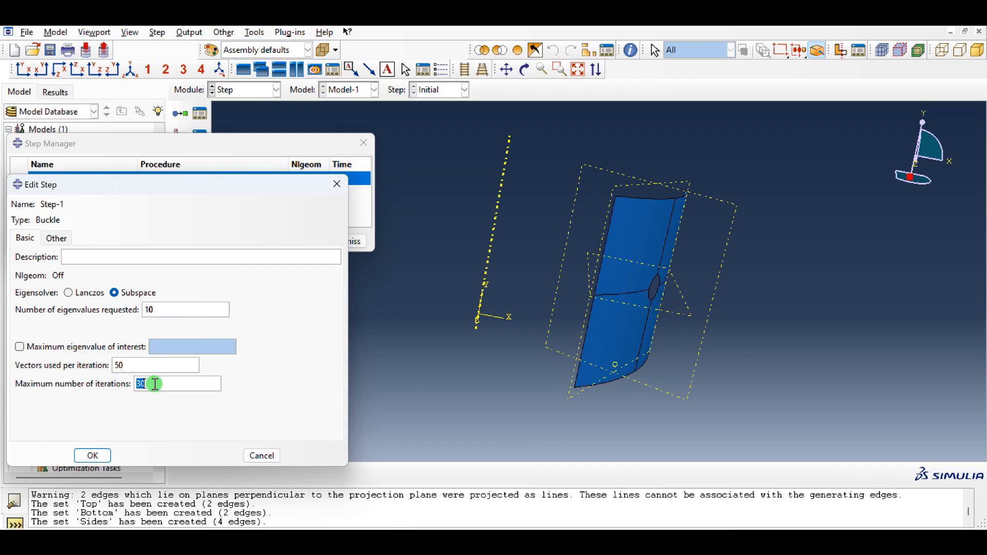
pyautogui.click(99, 455)
pyautogui.click(348, 242)
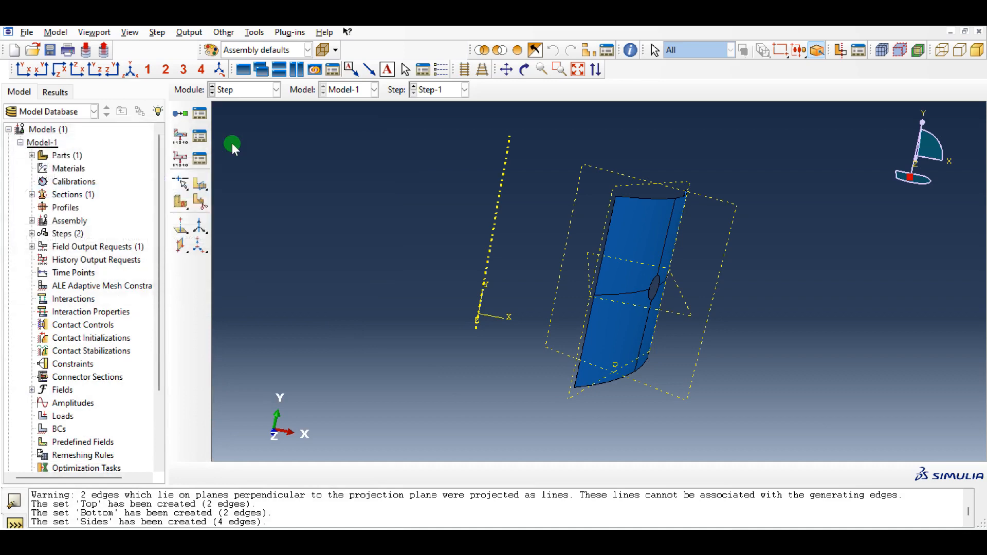
# - Edit field output request F-Output-1 to include all Stresses along with U, Translations and rotations
pyautogui.click(204, 136)
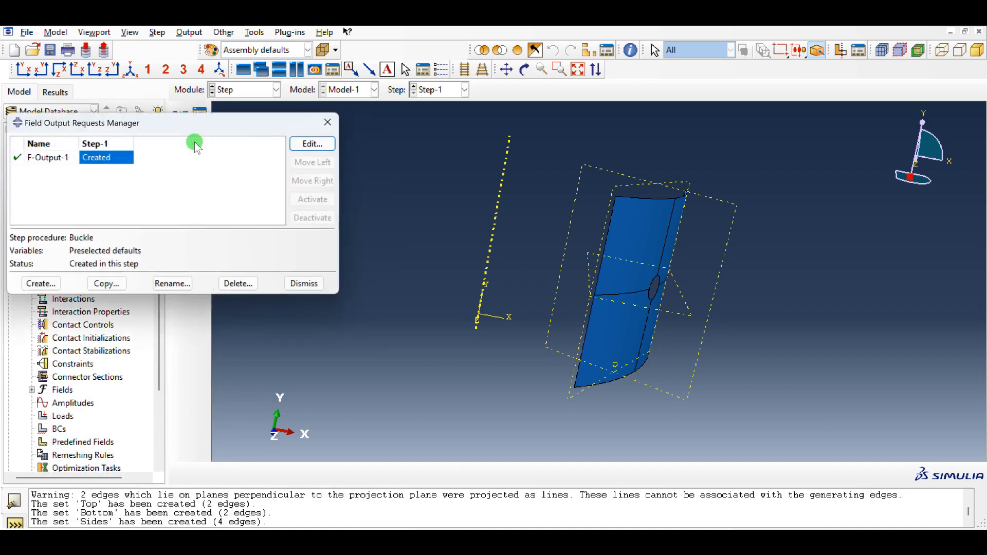
pyautogui.click(308, 144)
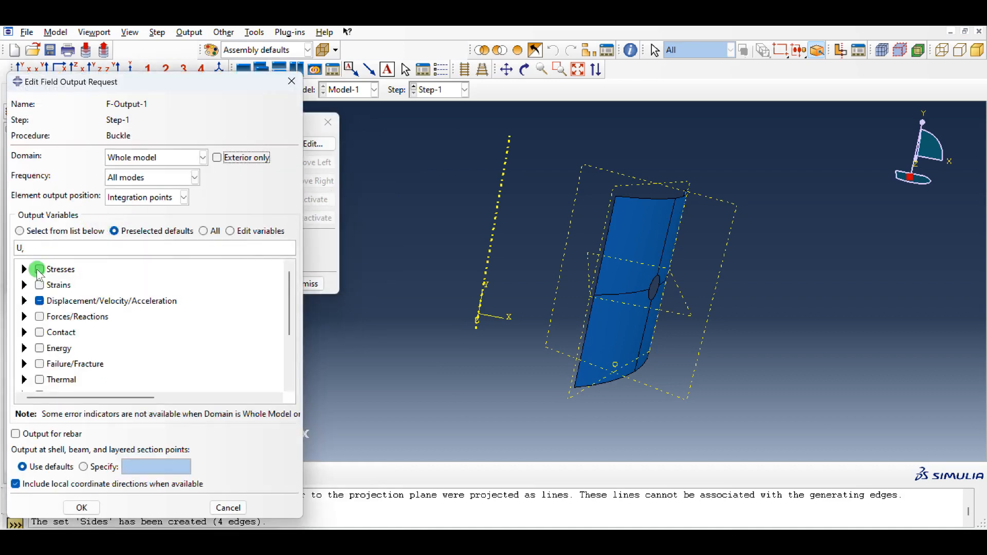
pyautogui.click(39, 269)
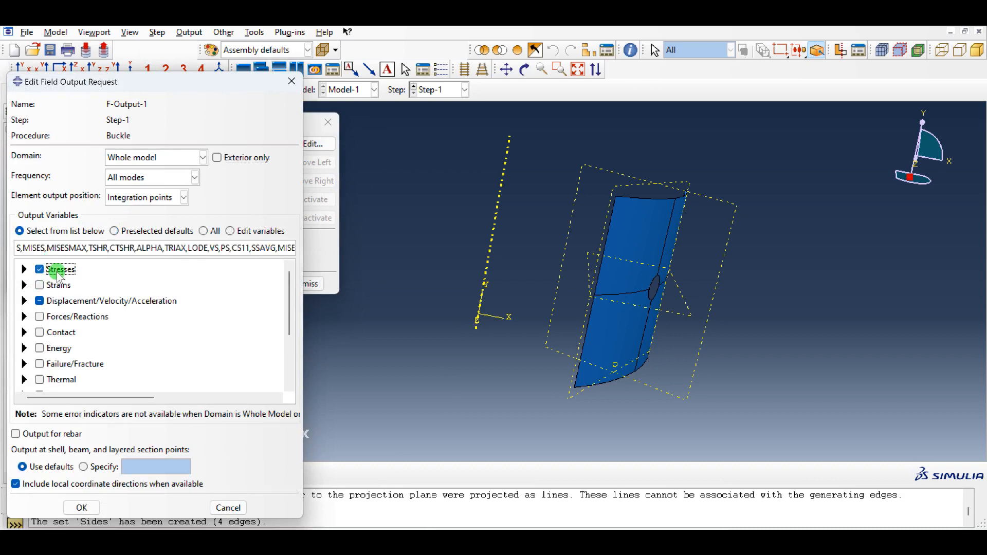
pyautogui.click(24, 301)
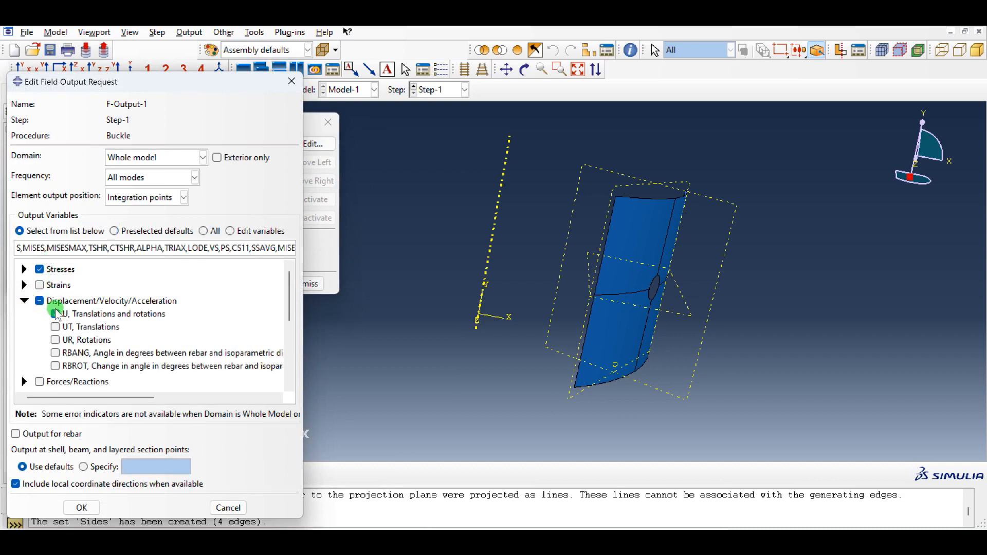
pyautogui.click(56, 313)
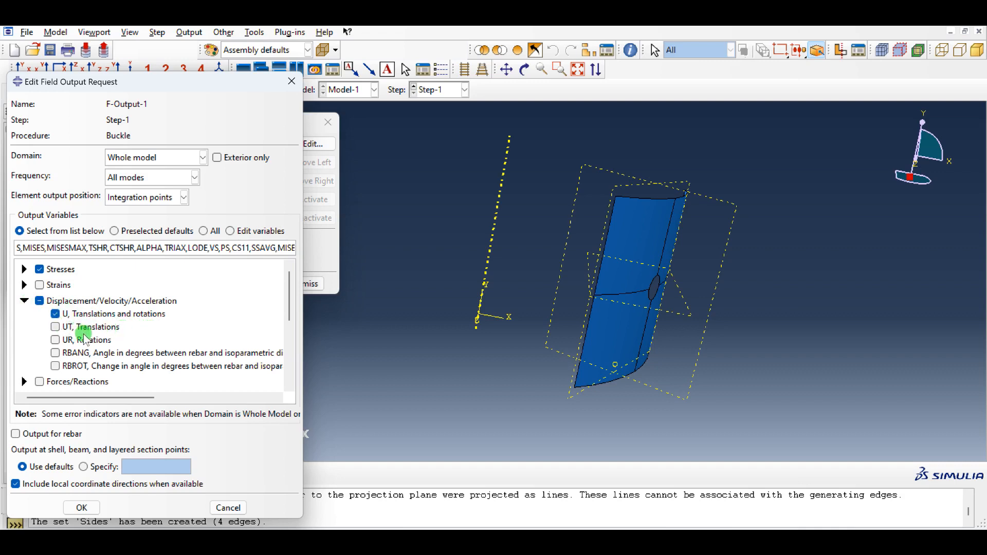
pyautogui.click(92, 507)
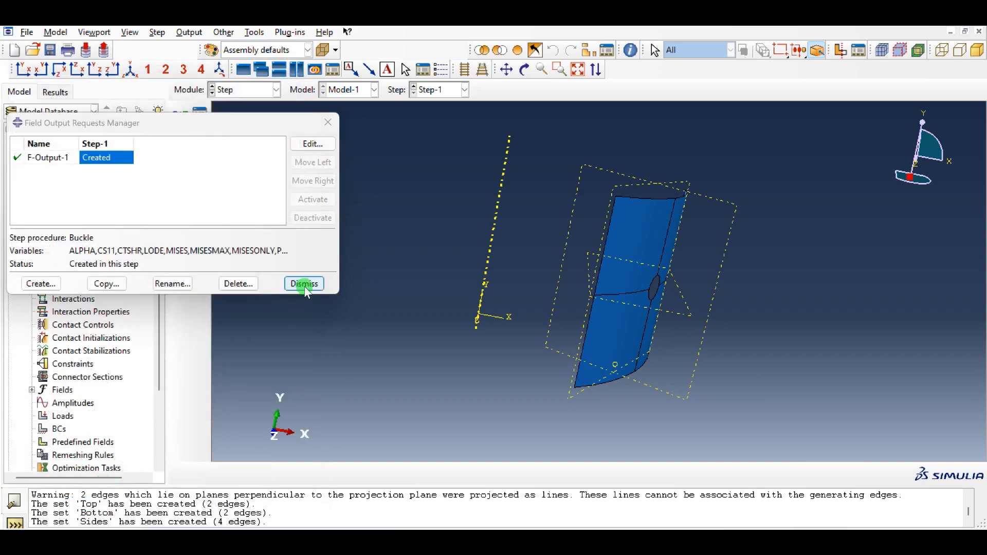
pyautogui.click(303, 282)
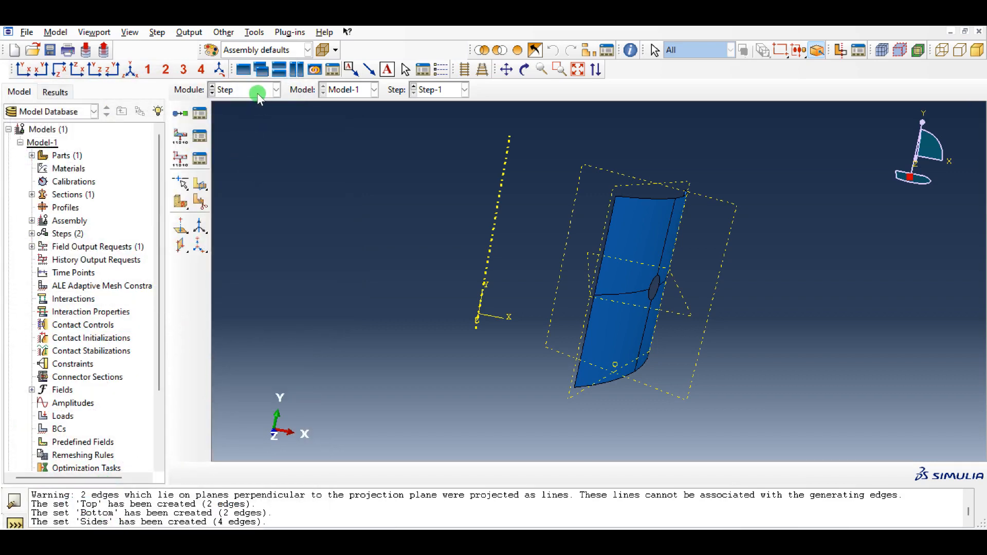
pyautogui.click(256, 91)
pyautogui.click(254, 158)
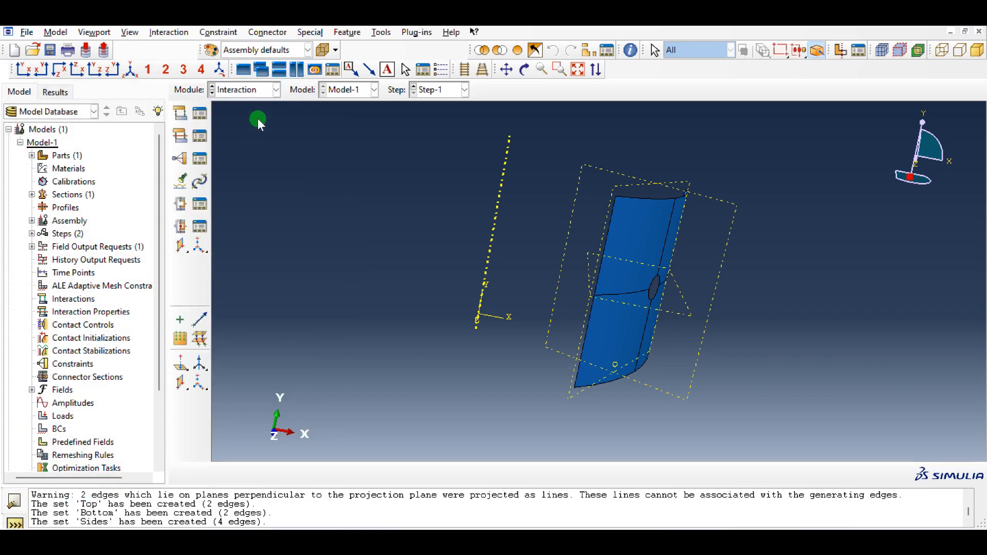
pyautogui.rightClick(593, 246)
pyautogui.click(840, 239)
pyautogui.keyDown('ctrl'); pyautogui.keyDown('alt'); pyautogui.moveTo(754, 267); pyautogui.dragTo(684, 208); pyautogui.keyUp('alt'); pyautogui.keyUp('ctrl')
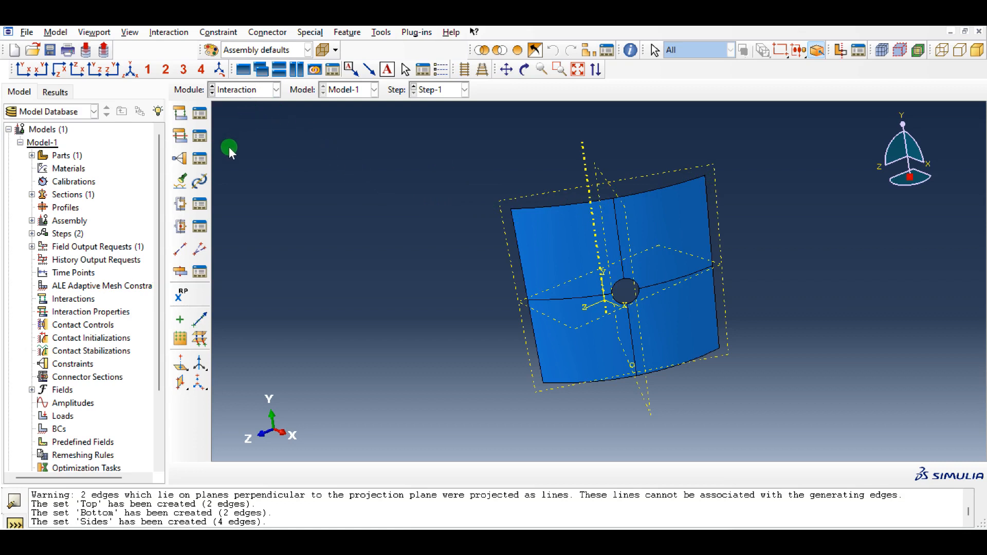
# - Switch to the Mesh module and seed the panel with an approximate global size of 0.5
pyautogui.click(257, 91)
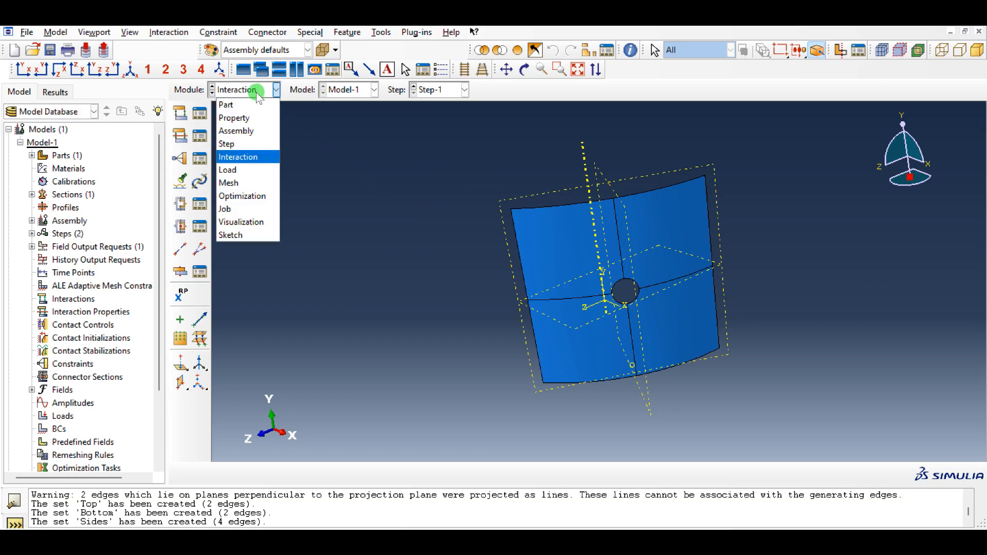
pyautogui.click(247, 182)
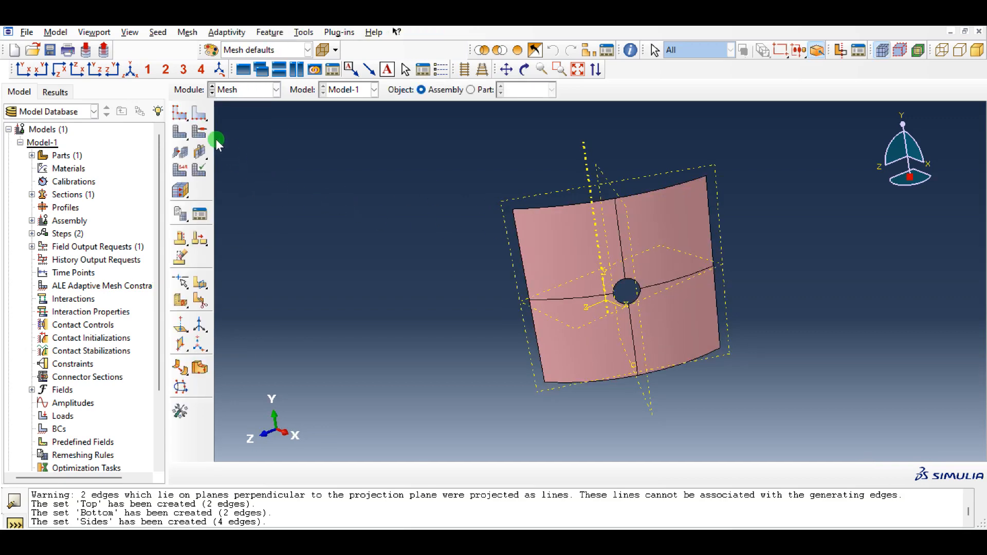
pyautogui.click(179, 112)
pyautogui.write('0.54')
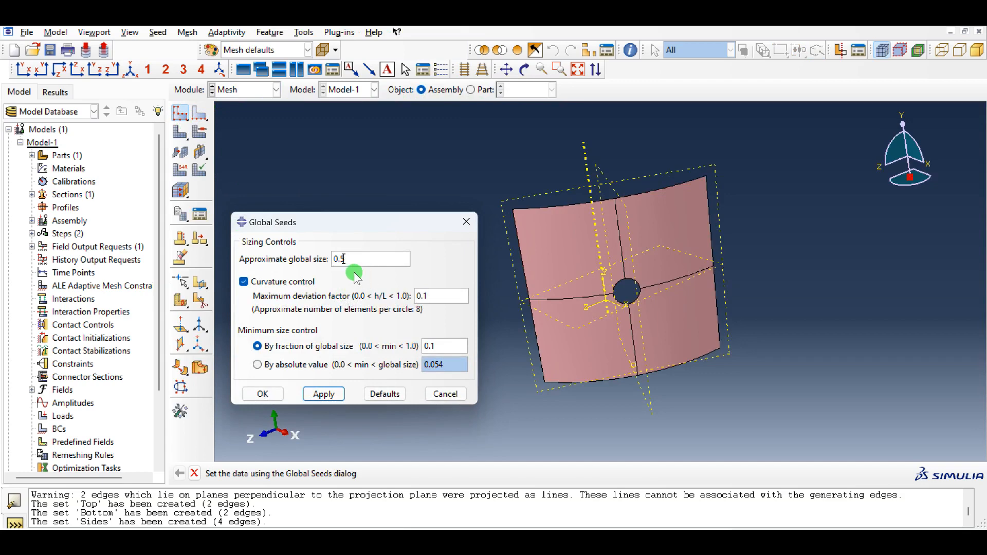
pyautogui.click(264, 393)
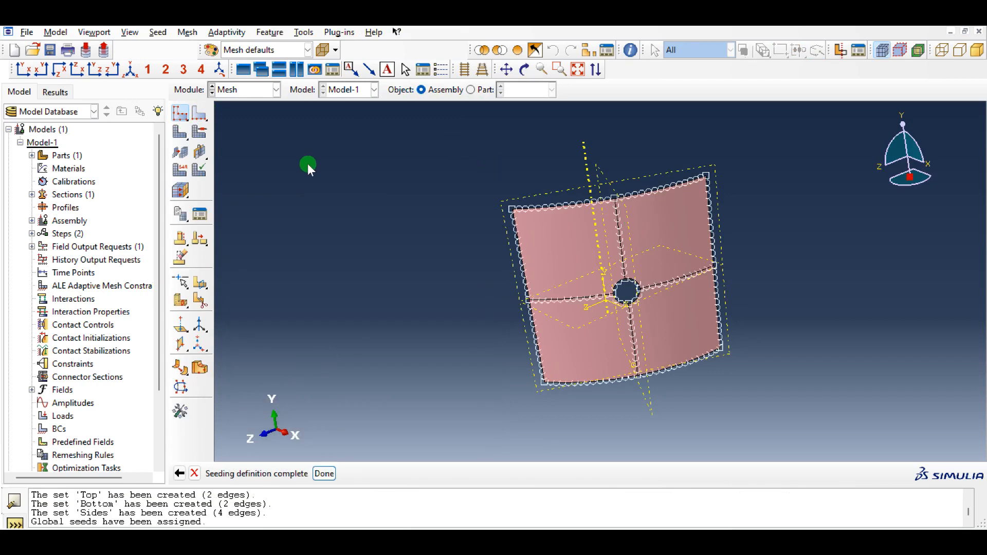
# - Assign quad-shaped, structured mesh controls to all faces of the panel
pyautogui.click(200, 131)
pyautogui.moveTo(795, 141); pyautogui.dragTo(418, 348)
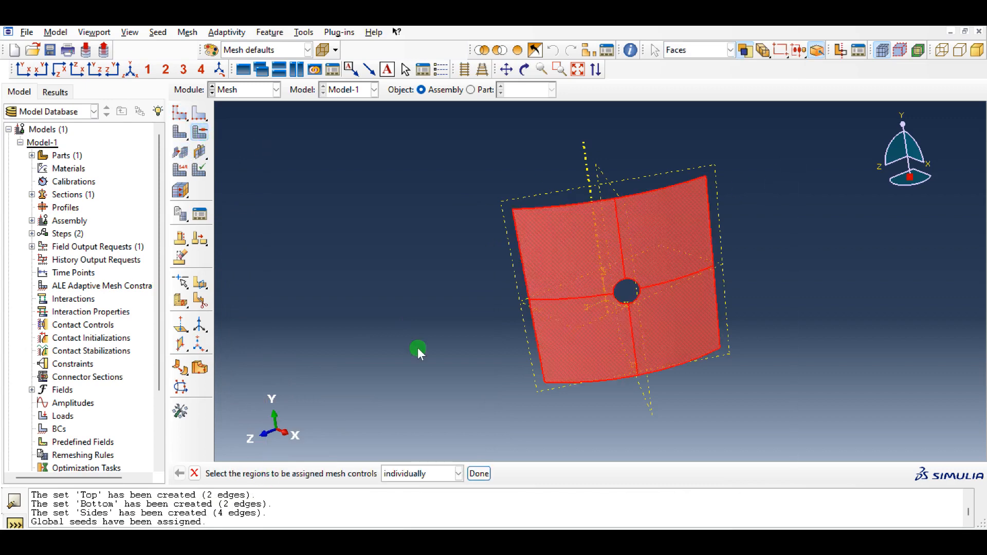
pyautogui.middleClick(380, 282)
pyautogui.click(309, 203)
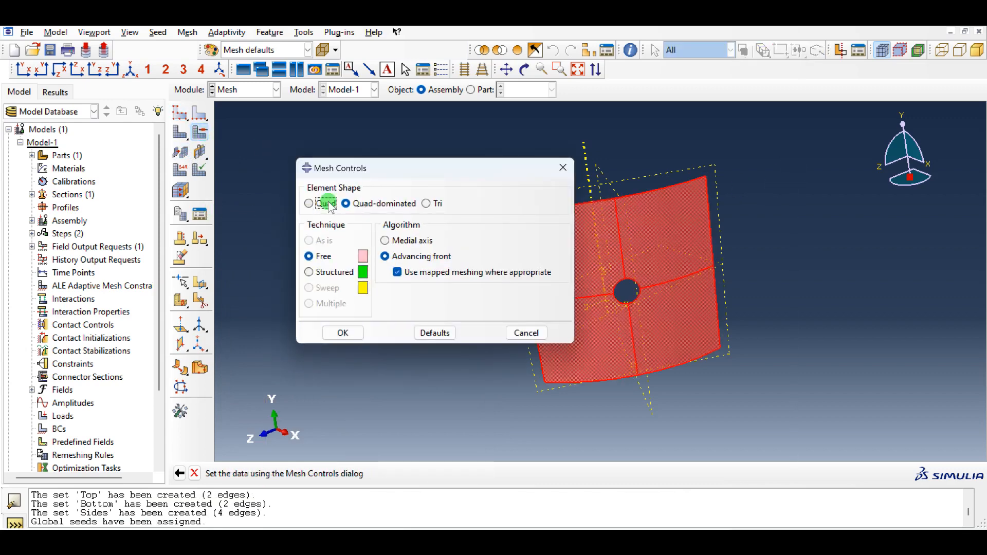
pyautogui.click(309, 272)
pyautogui.click(351, 344)
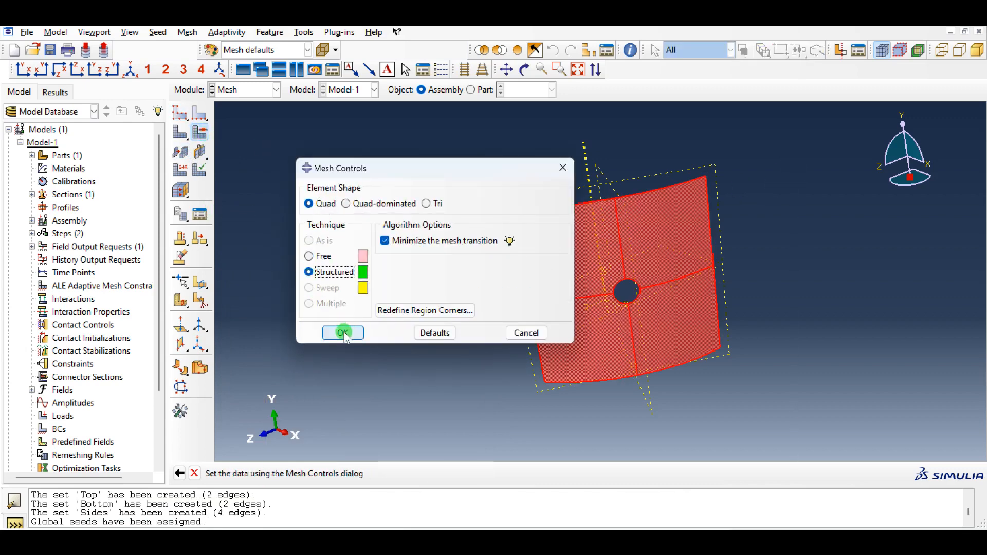
# - Assign standard linear shell elements with small membrane strains to all panel faces and generate the mesh
pyautogui.click(176, 172)
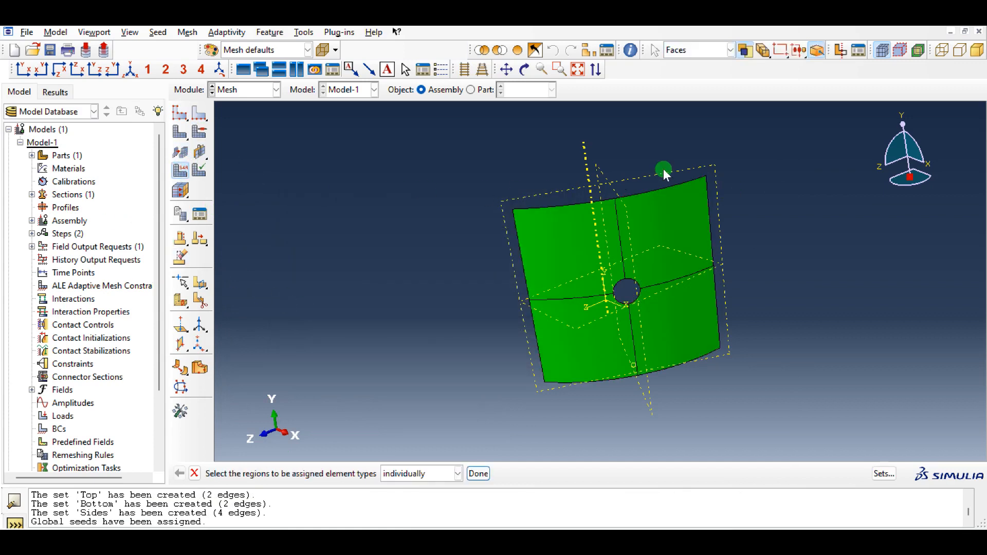
pyautogui.moveTo(740, 145); pyautogui.dragTo(433, 395)
pyautogui.middleClick(369, 281)
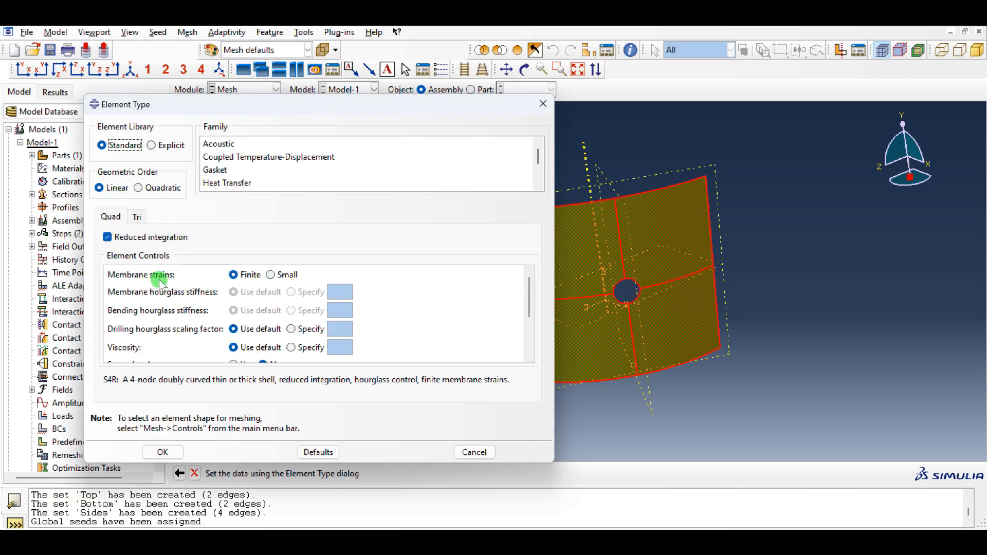
pyautogui.click(281, 277)
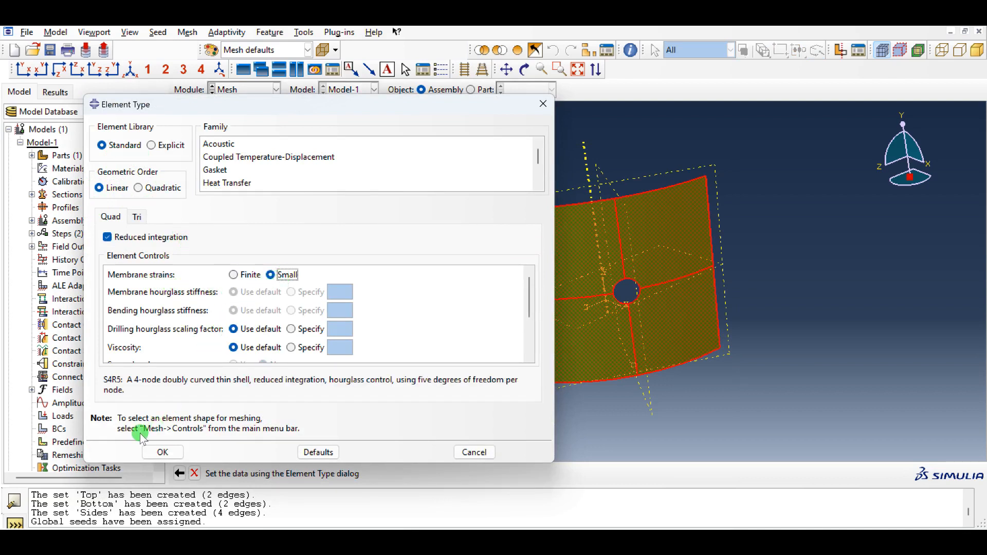
pyautogui.scroll(-2, 201, 339)
pyautogui.scroll(2, 203, 317)
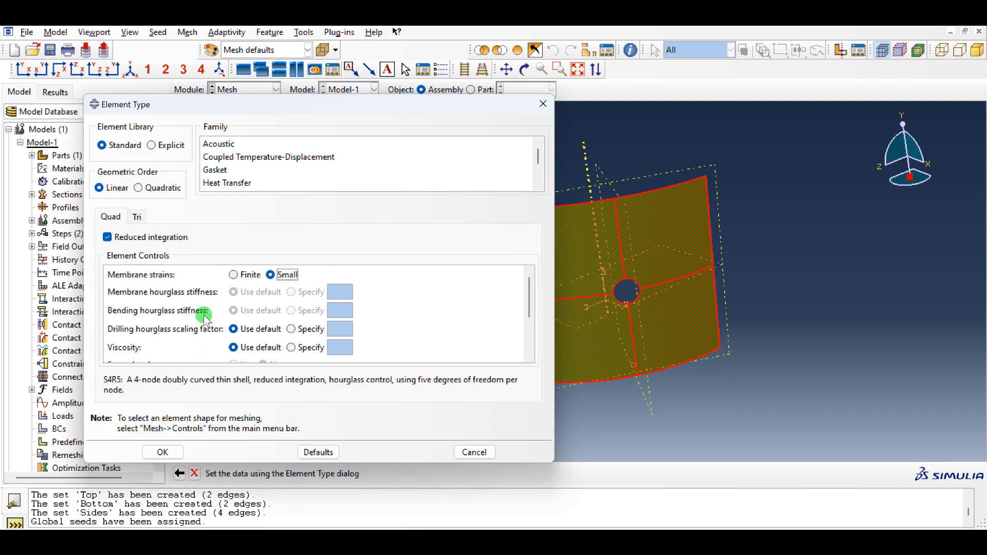
pyautogui.scroll(-2, 257, 170)
pyautogui.click(257, 184)
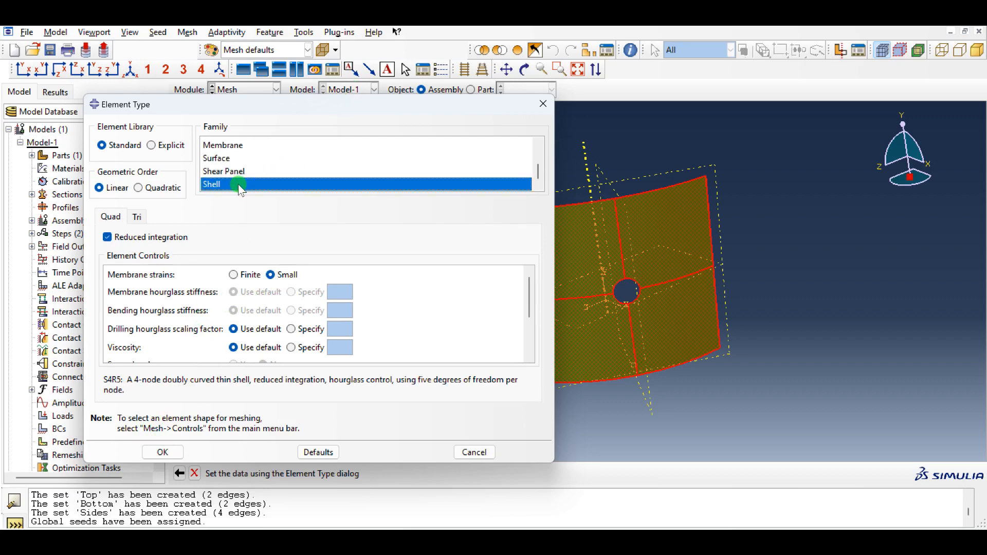
pyautogui.scroll(-1, 242, 308)
pyautogui.click(162, 452)
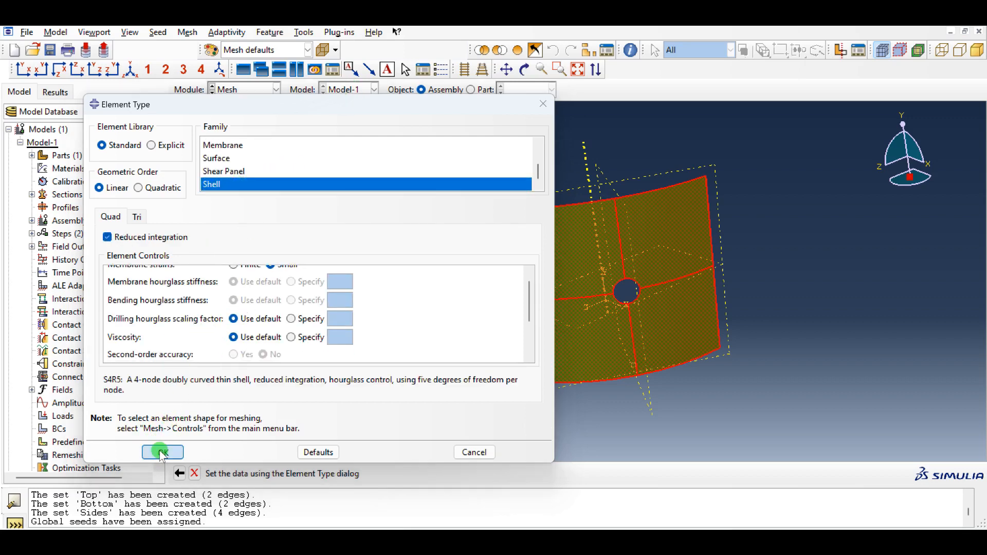
pyautogui.click(202, 130)
pyautogui.middleClick(312, 208)
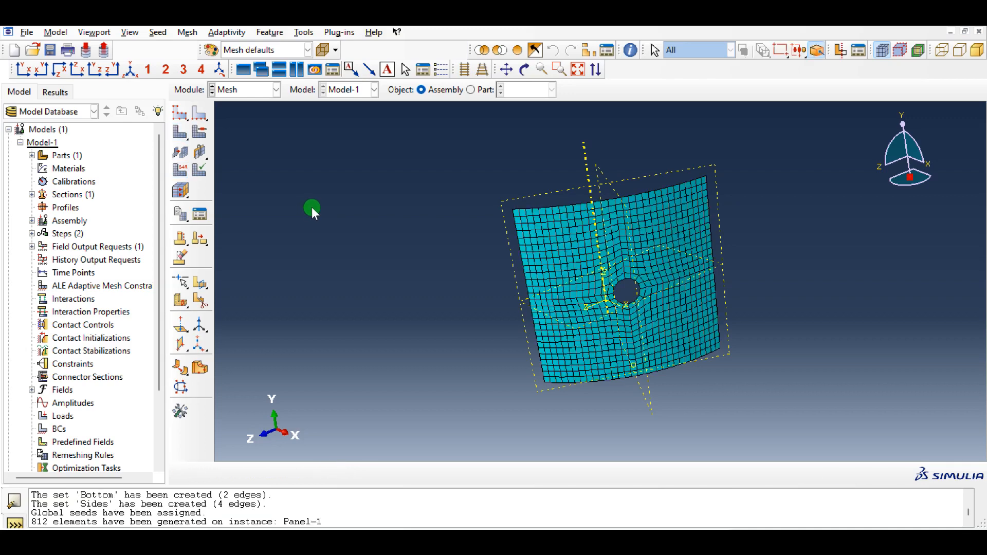
# - Switch to the Interaction module and start a new node set named Equset-1
pyautogui.click(246, 92)
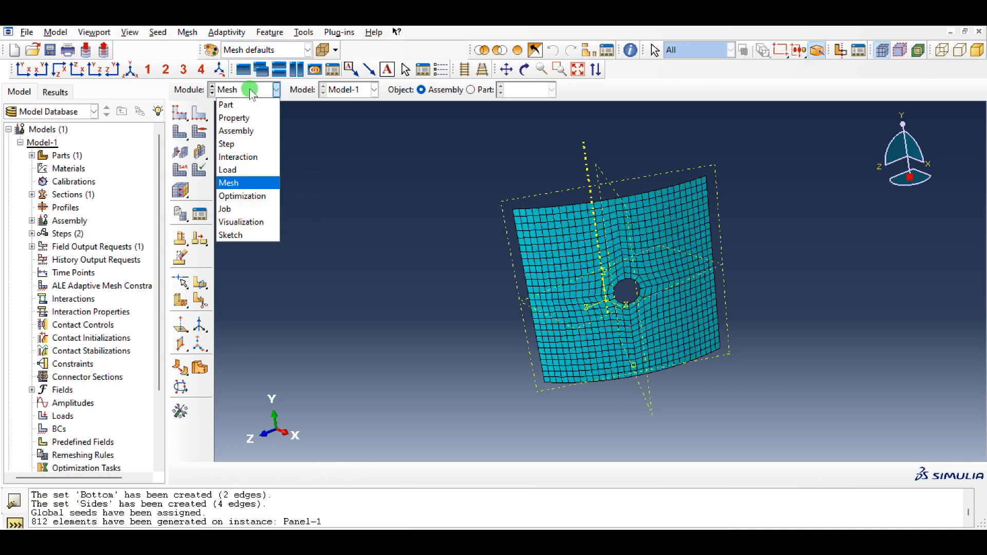
pyautogui.click(249, 157)
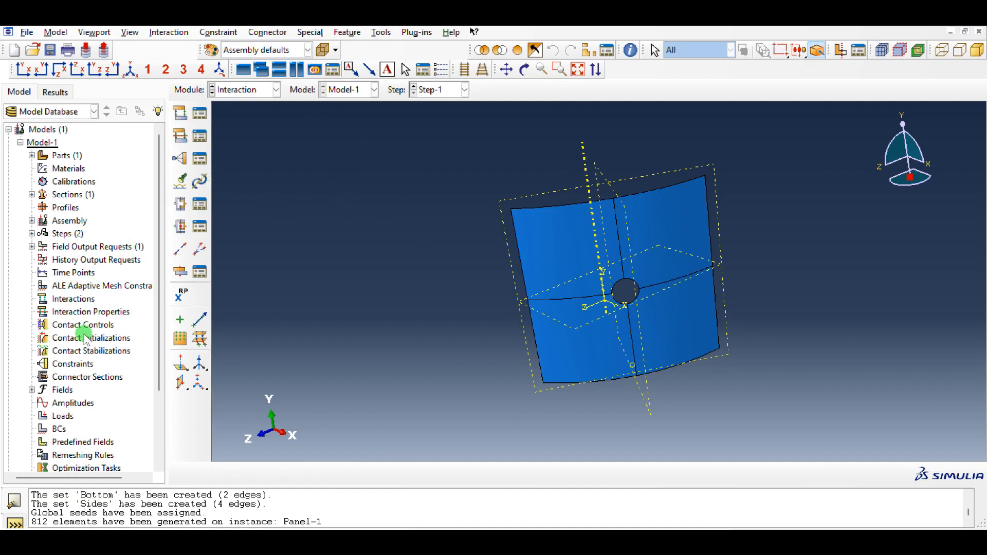
pyautogui.click(379, 33)
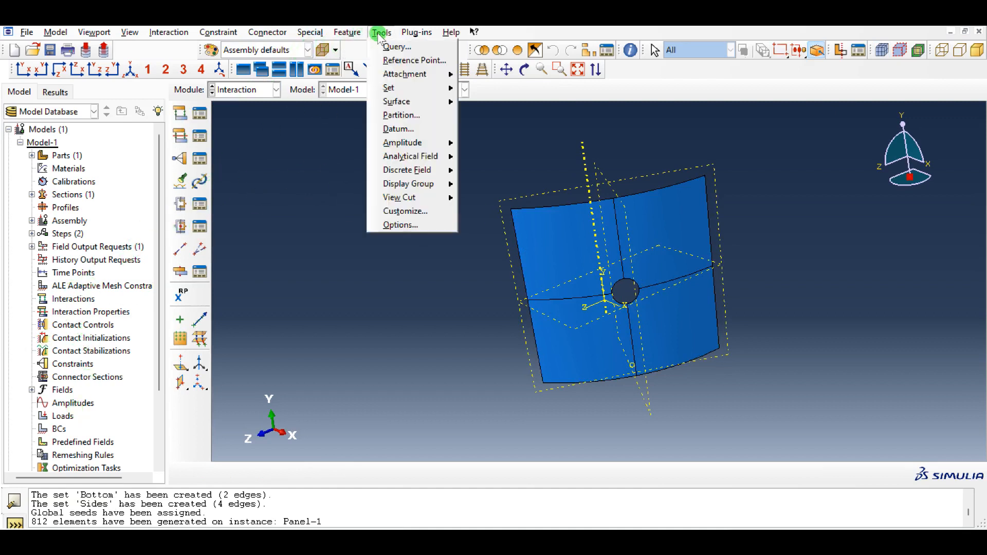
pyautogui.moveTo(396, 88)
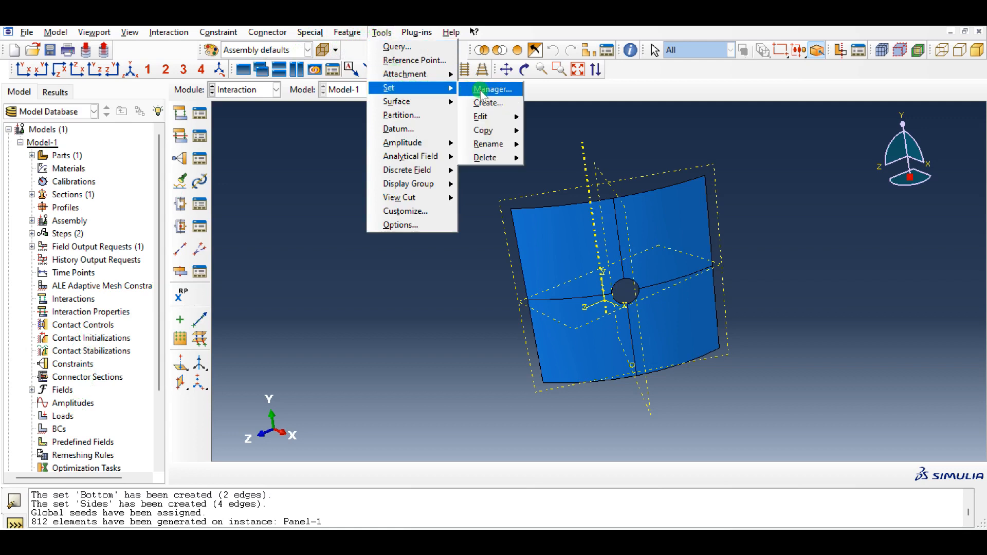
pyautogui.click(488, 103)
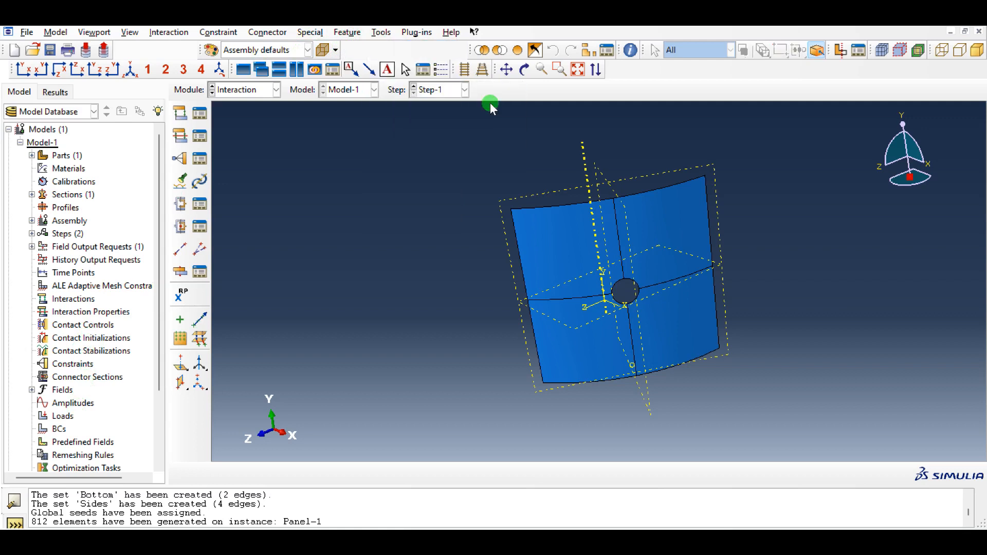
pyautogui.click(86, 180)
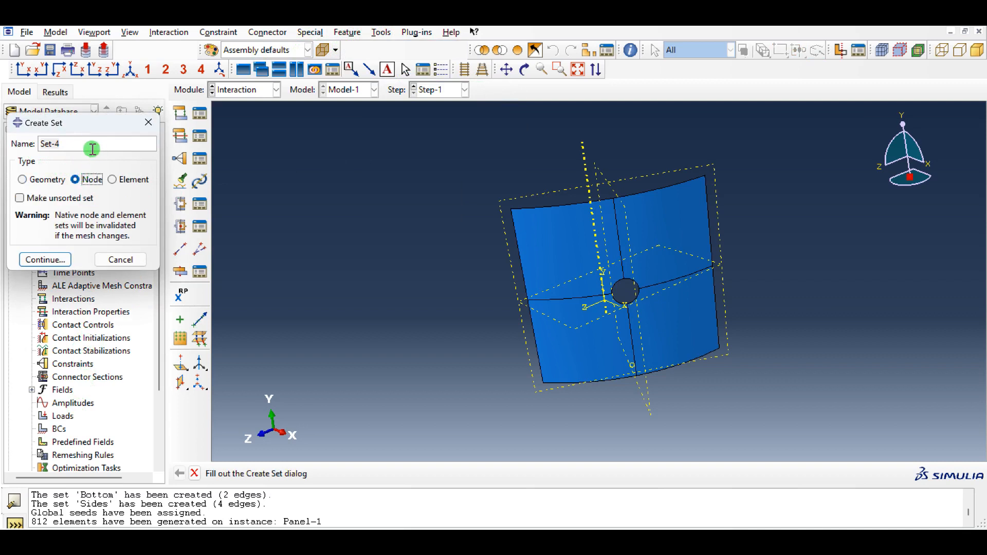
pyautogui.moveTo(84, 145); pyautogui.dragTo(2, 146)
pyautogui.write('Equset')
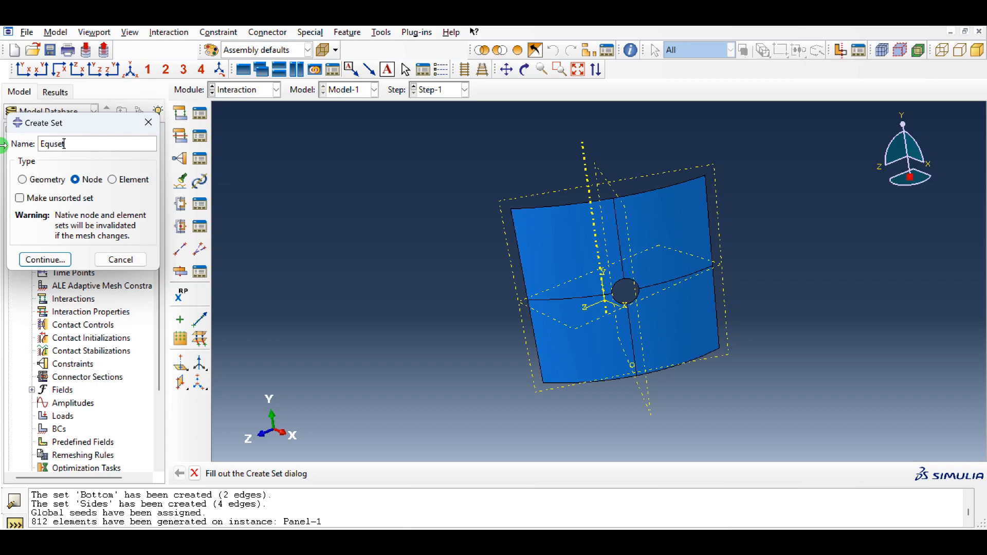
pyautogui.write('-1')
pyautogui.click(45, 259)
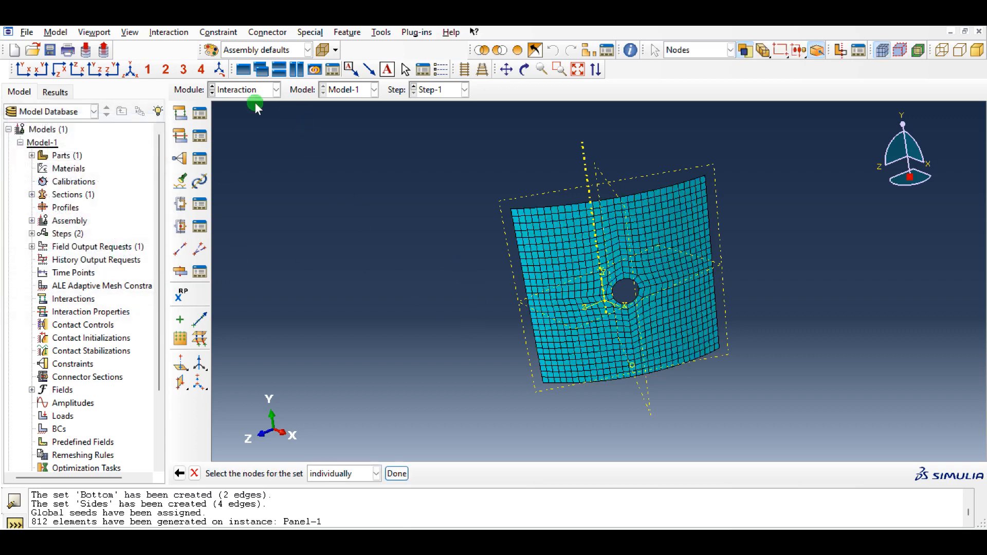
# - Complete Equset-1 with the panel's top-edge nodes selected by feature edge, leaving out the middle node
pyautogui.click(131, 69)
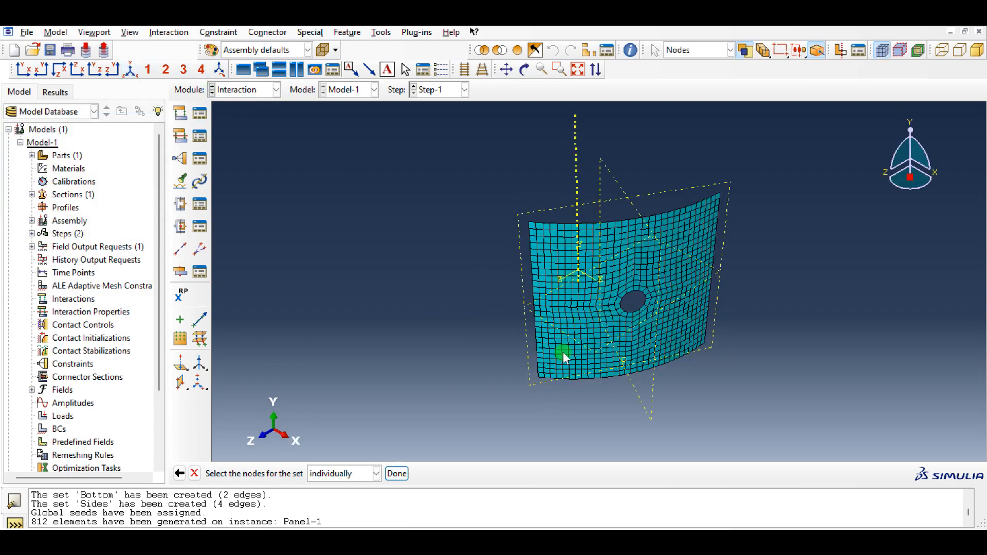
pyautogui.keyDown('ctrl'); pyautogui.keyDown('alt'); pyautogui.moveTo(587, 326); pyautogui.dragTo(585, 273); pyautogui.keyUp('alt'); pyautogui.keyUp('ctrl')
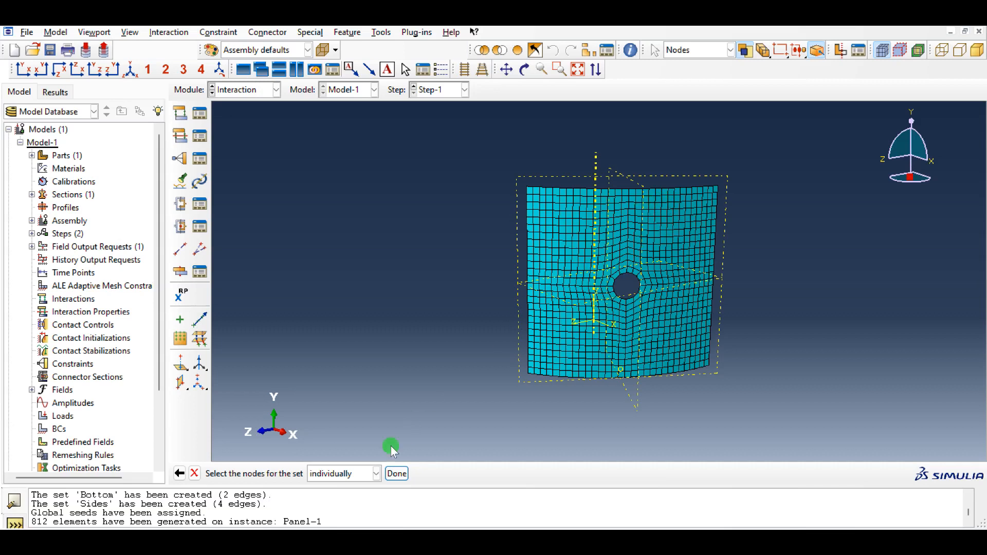
pyautogui.click(343, 474)
pyautogui.click(331, 514)
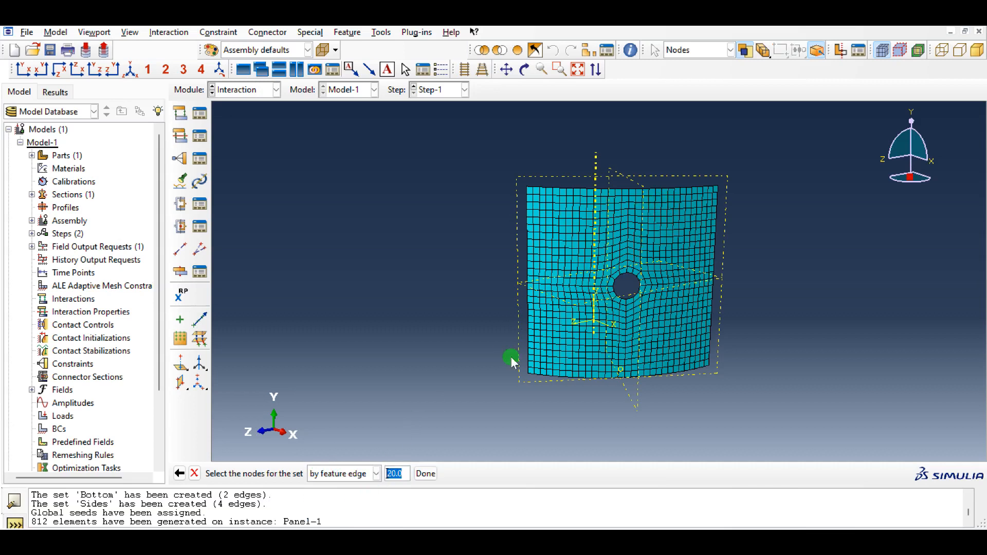
pyautogui.click(667, 189)
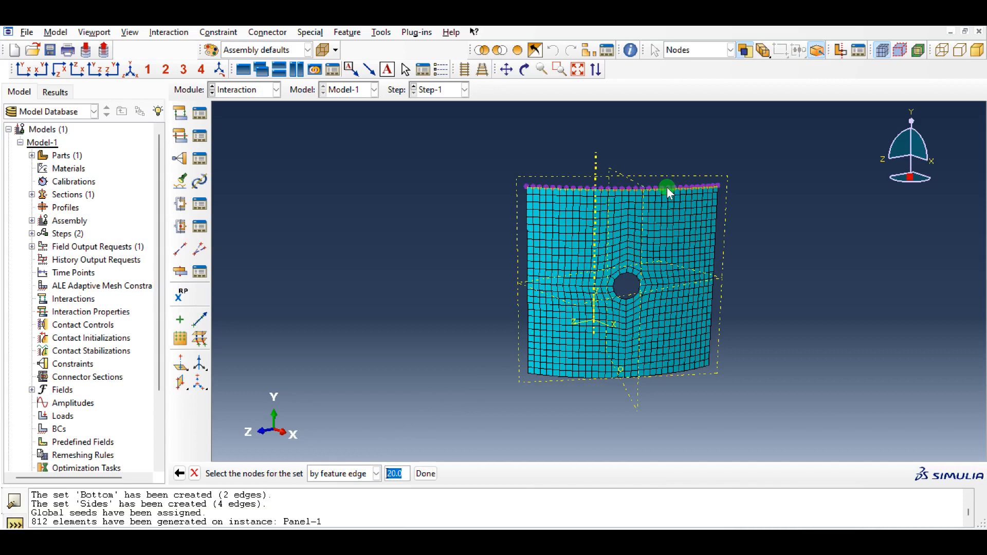
pyautogui.click(667, 187)
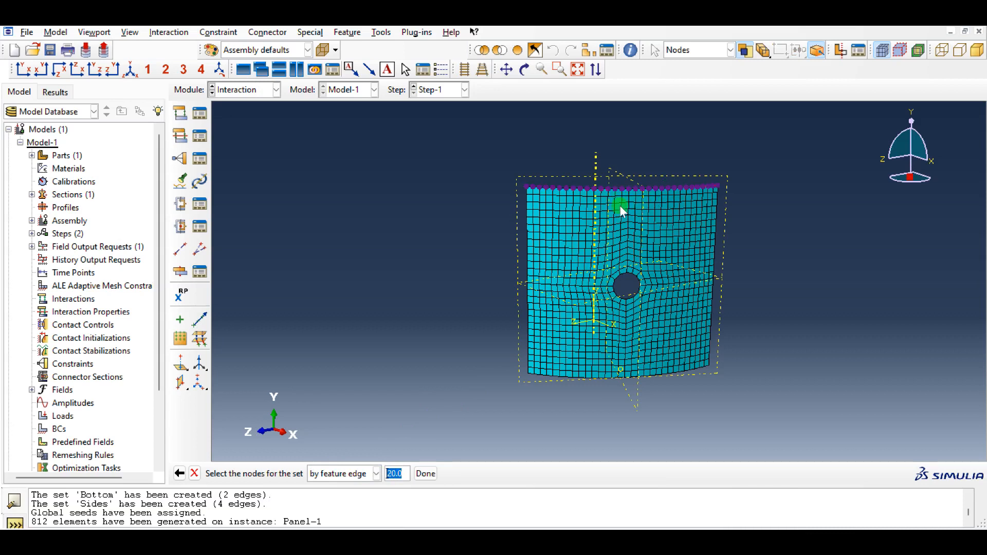
pyautogui.keyDown('shift'); pyautogui.click(621, 272); pyautogui.keyUp('shift')
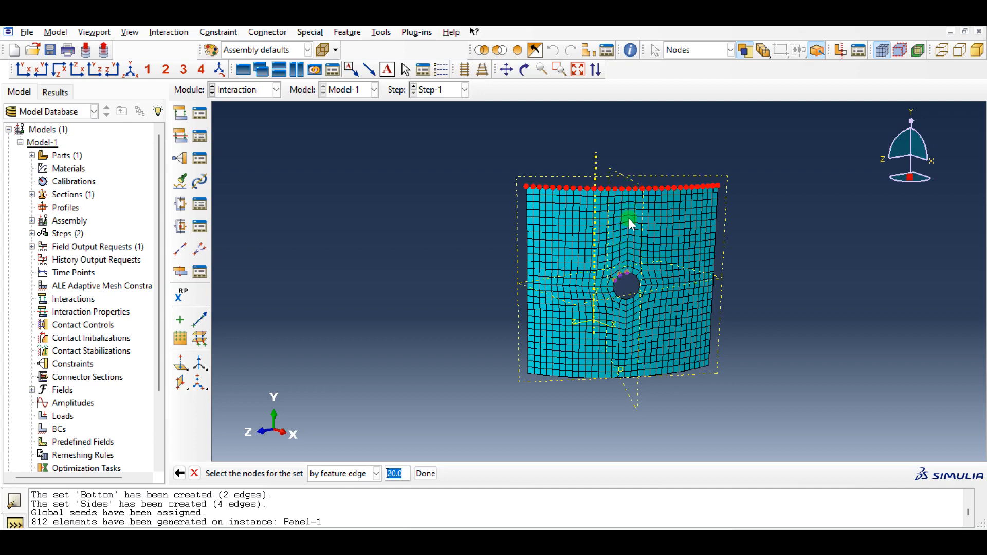
pyautogui.click(360, 477)
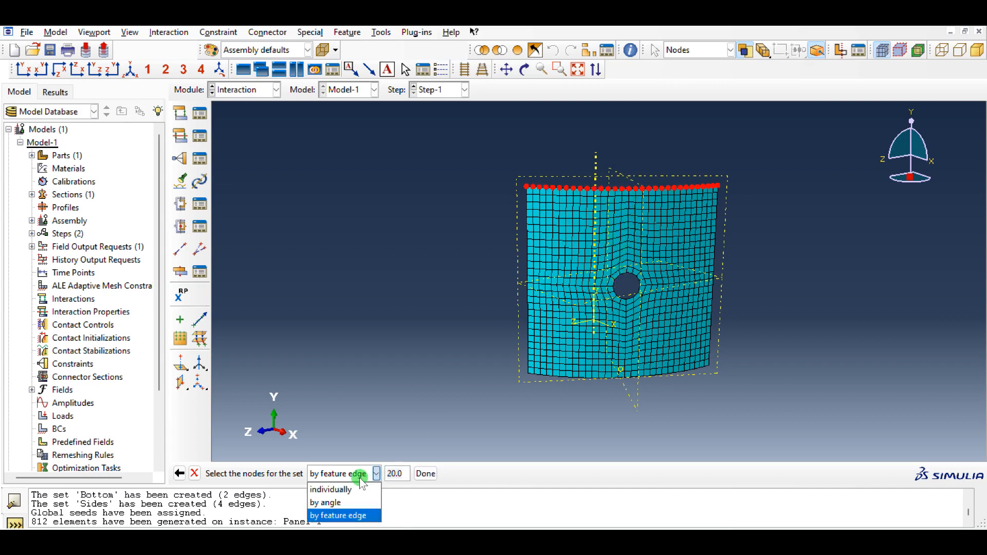
pyautogui.click(349, 486)
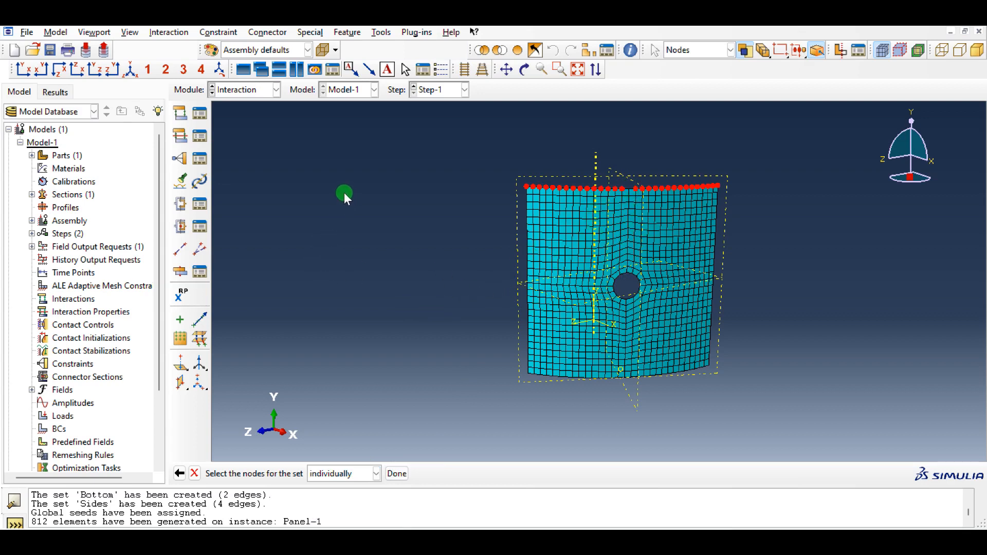
pyautogui.middleClick(345, 191)
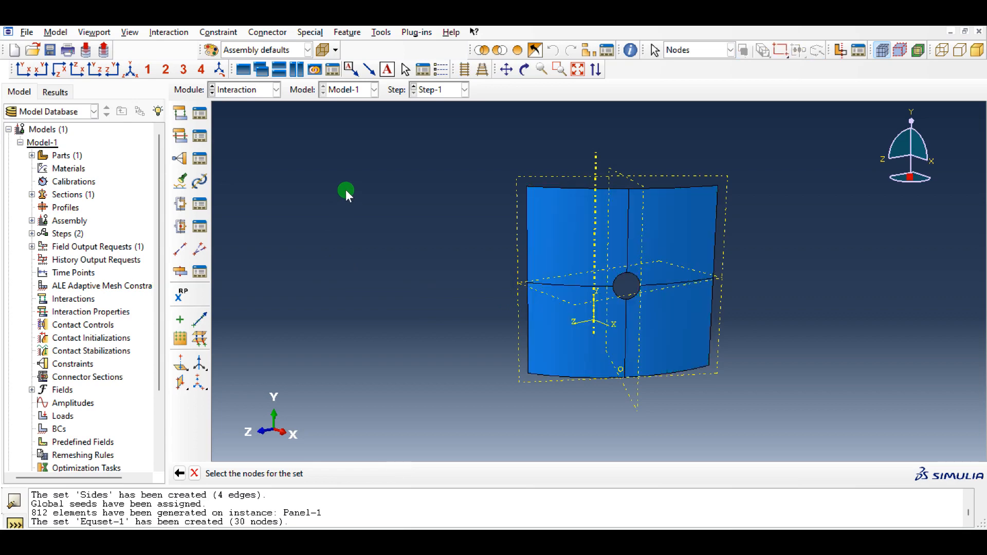
# - Create a node set named Equset-2 containing only the middle node of the panel's top edge
pyautogui.click(381, 32)
pyautogui.moveTo(388, 87)
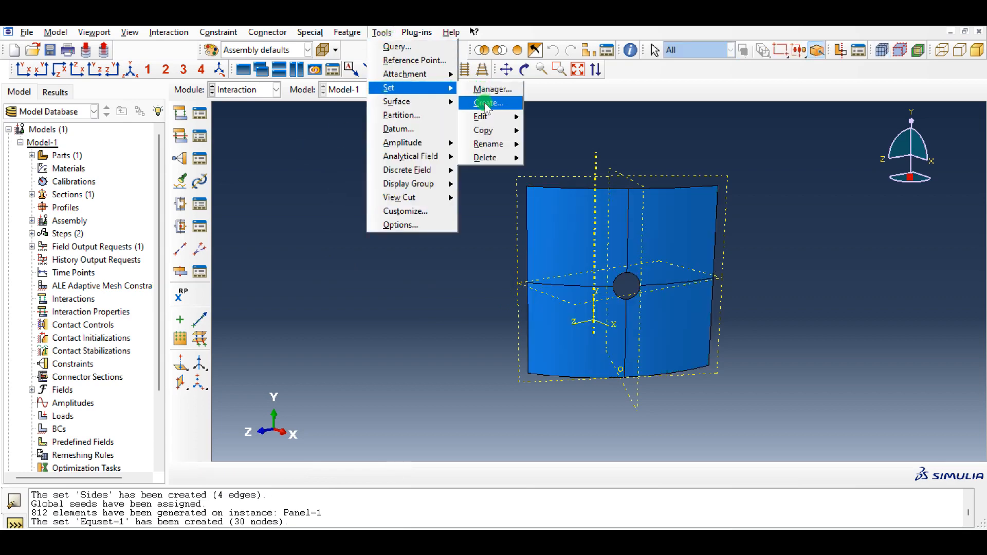
pyautogui.click(486, 103)
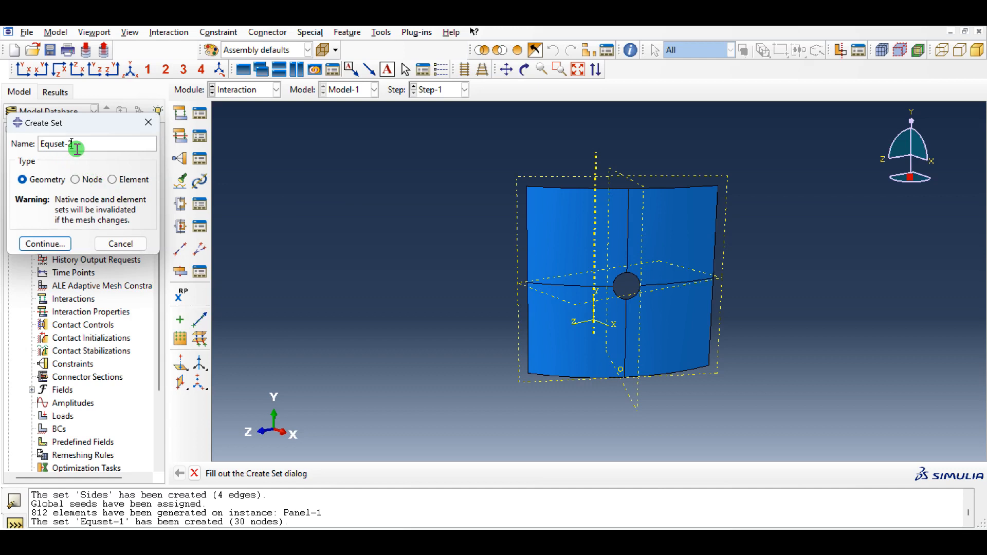
pyautogui.click(86, 181)
pyautogui.click(45, 260)
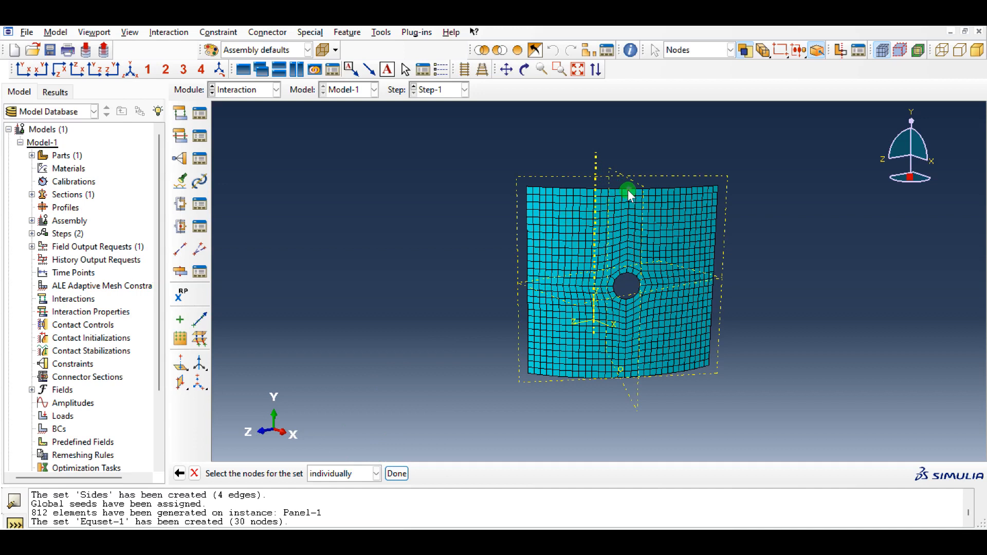
pyautogui.middleClick(339, 220)
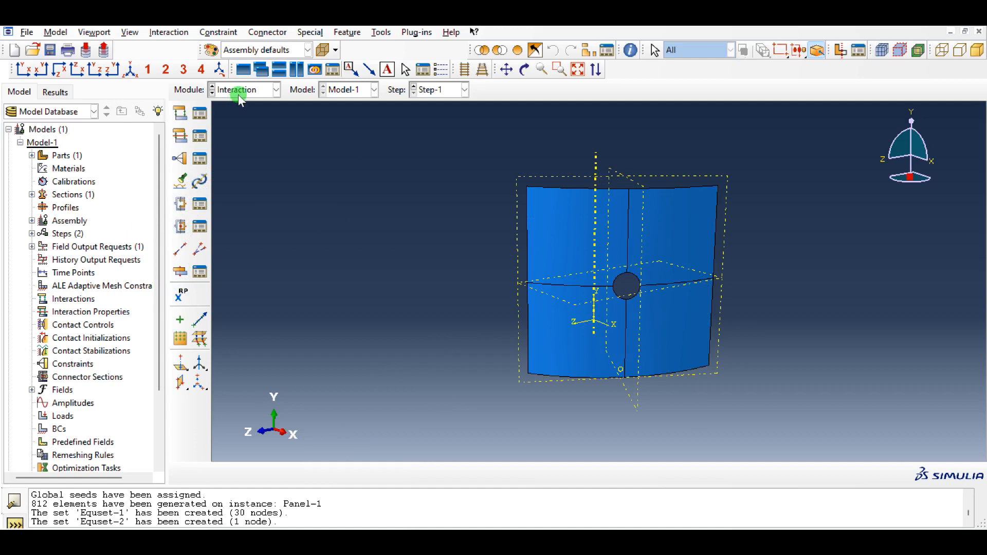
# - Create an equation constraint and define its first term with coefficient 1, set Equset-1 and DOF 2
pyautogui.click(200, 159)
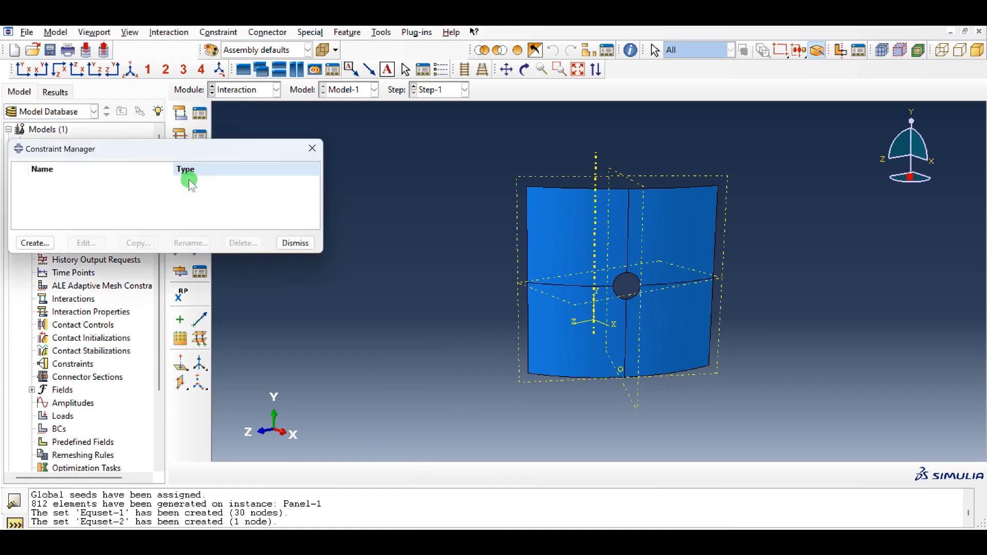
pyautogui.click(34, 246)
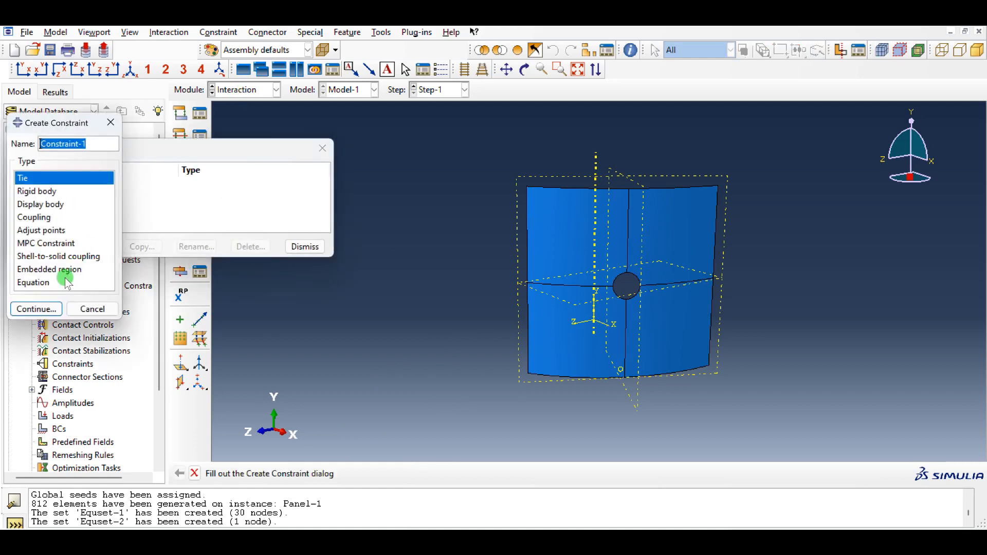
pyautogui.click(33, 283)
pyautogui.click(43, 309)
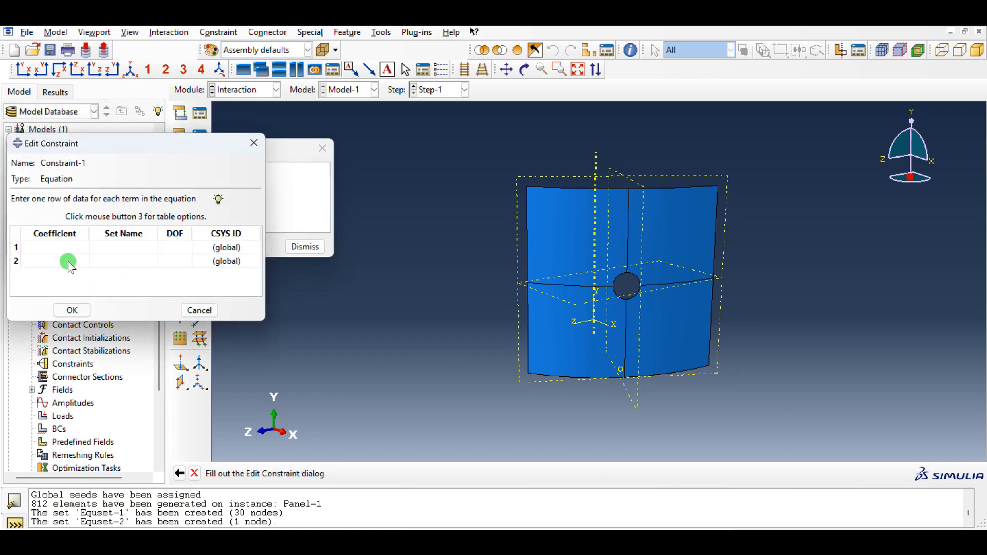
pyautogui.click(68, 247)
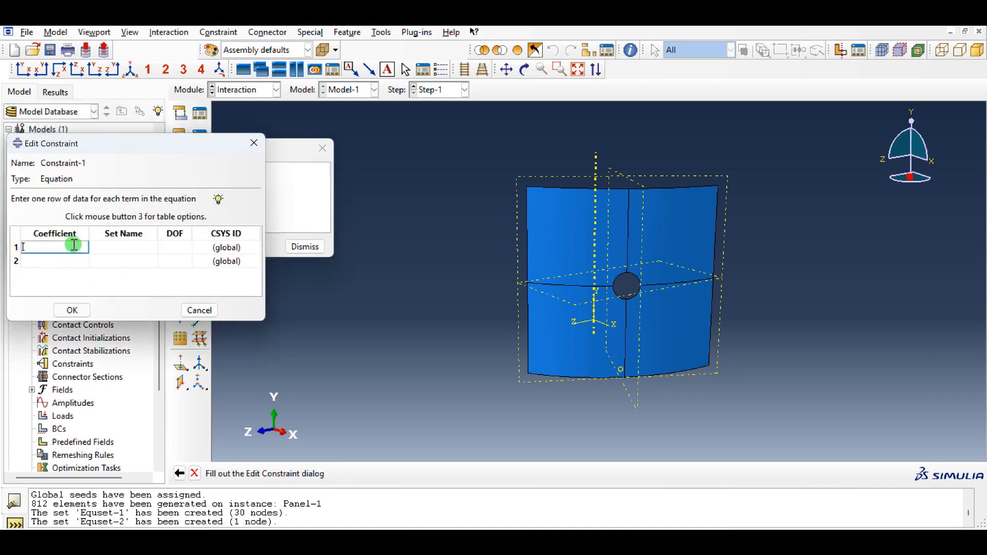
pyautogui.click(106, 247)
pyautogui.click(152, 247)
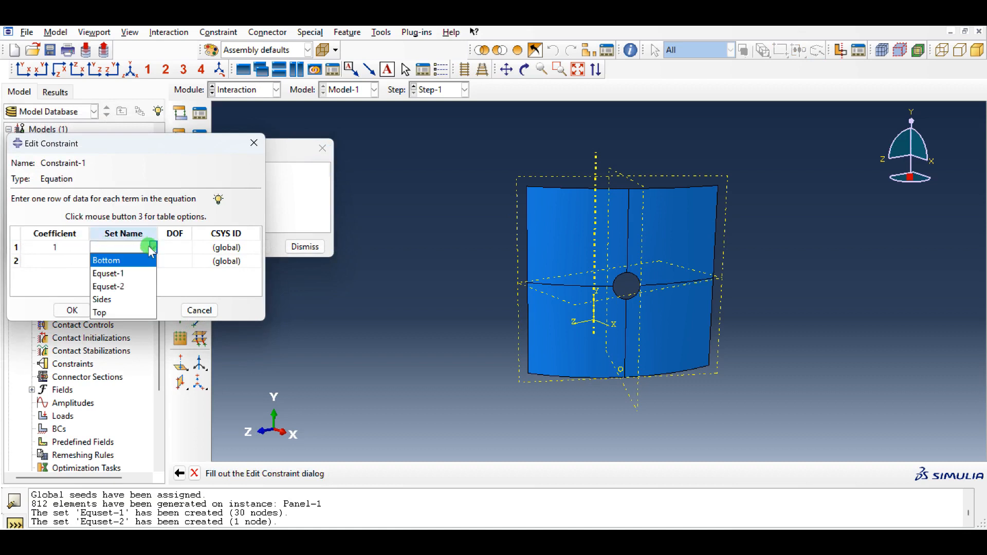
pyautogui.click(128, 274)
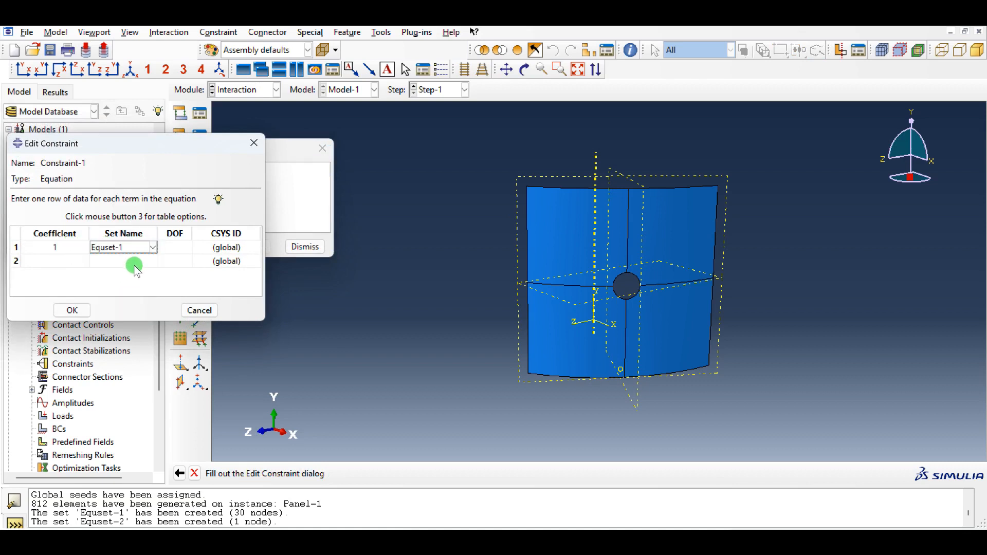
pyautogui.click(170, 248)
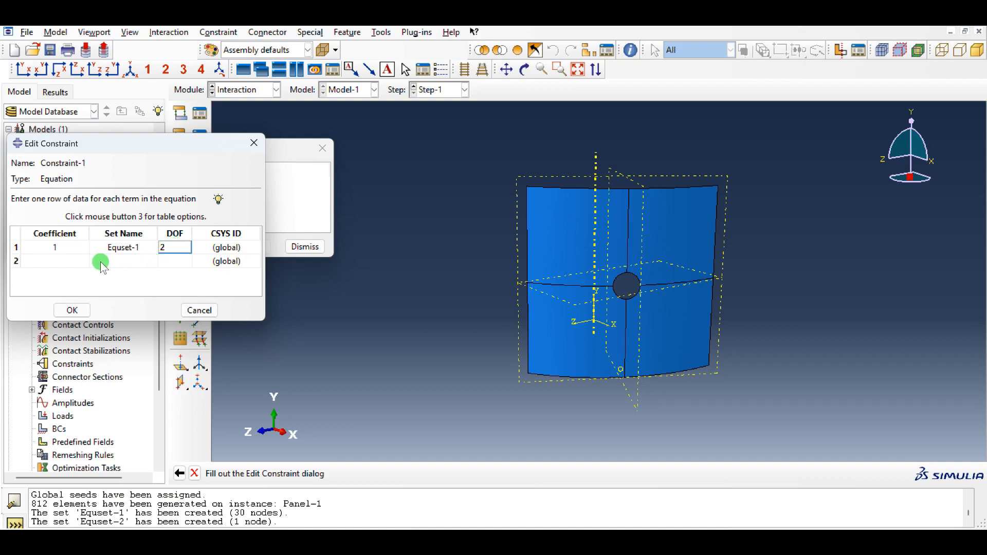
# - Define the equation's second term with coefficient -1, set Equset-2 and DOF 2, and finish the constraint
pyautogui.click(63, 267)
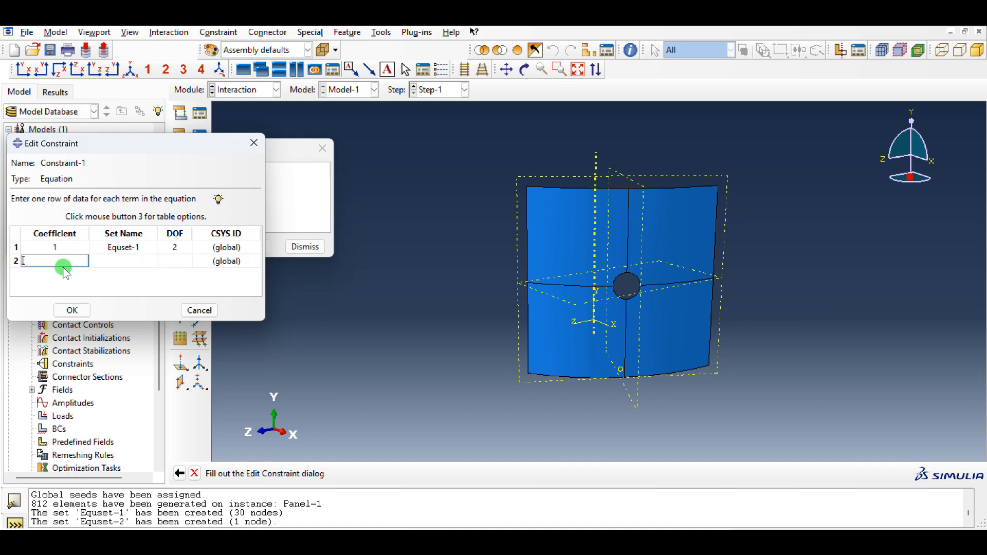
pyautogui.click(126, 261)
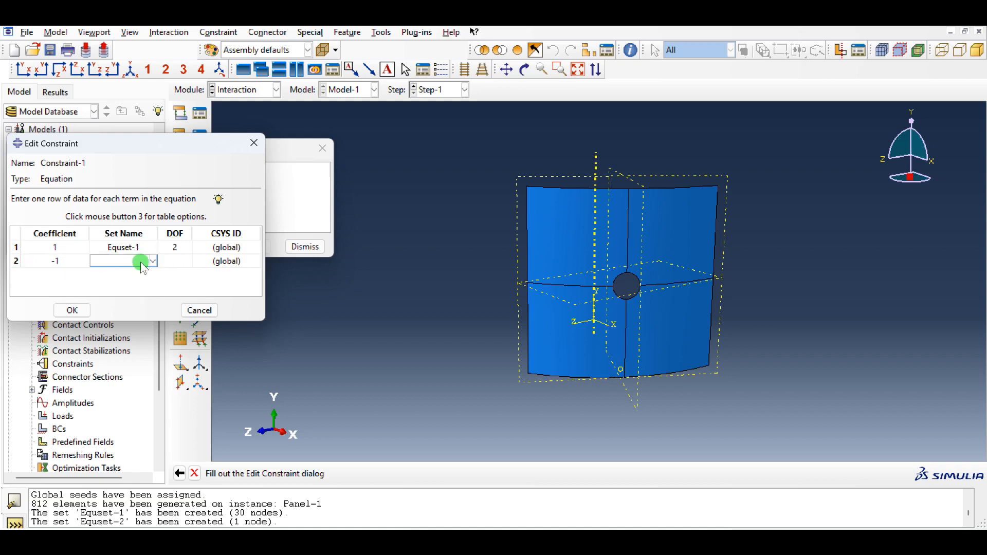
pyautogui.click(153, 260)
pyautogui.click(126, 300)
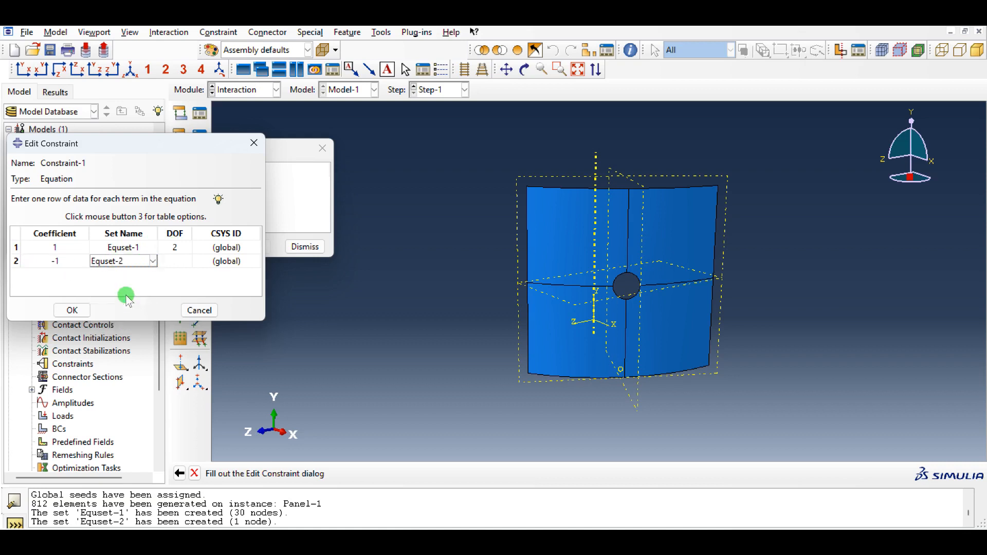
pyautogui.click(177, 261)
pyautogui.write('2')
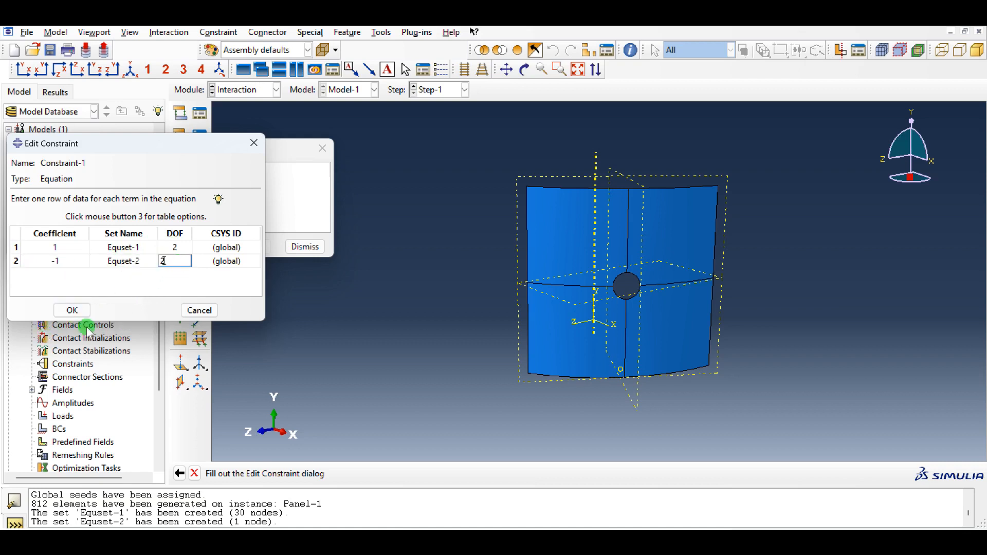
pyautogui.click(72, 310)
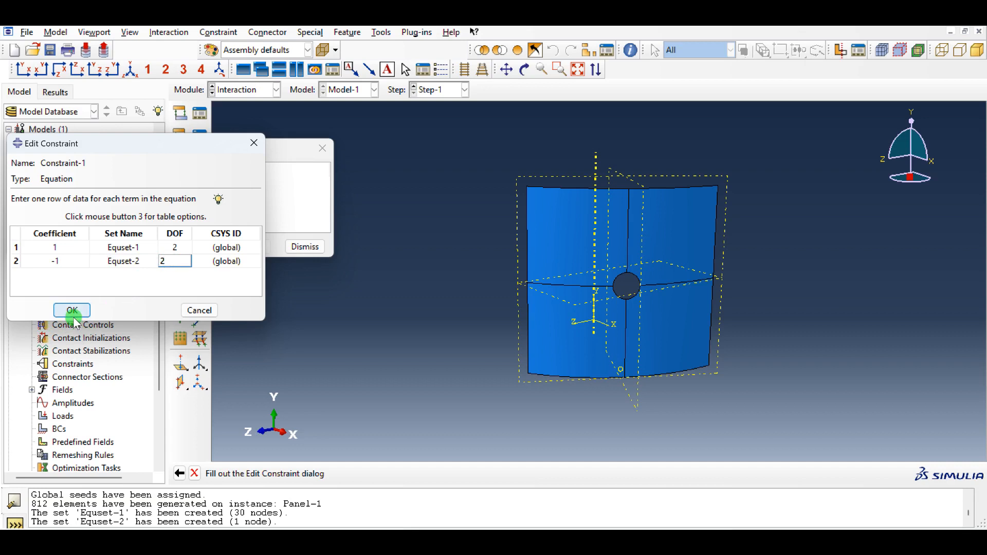
pyautogui.click(305, 247)
# - Switch to the Load module and start a mechanical concentrated force load in Step-1
pyautogui.click(265, 96)
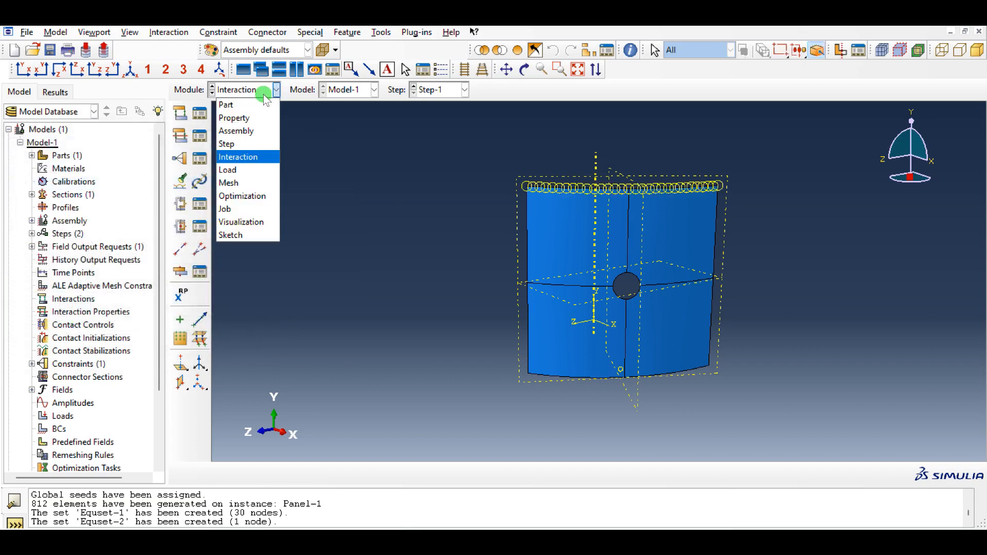
pyautogui.click(254, 169)
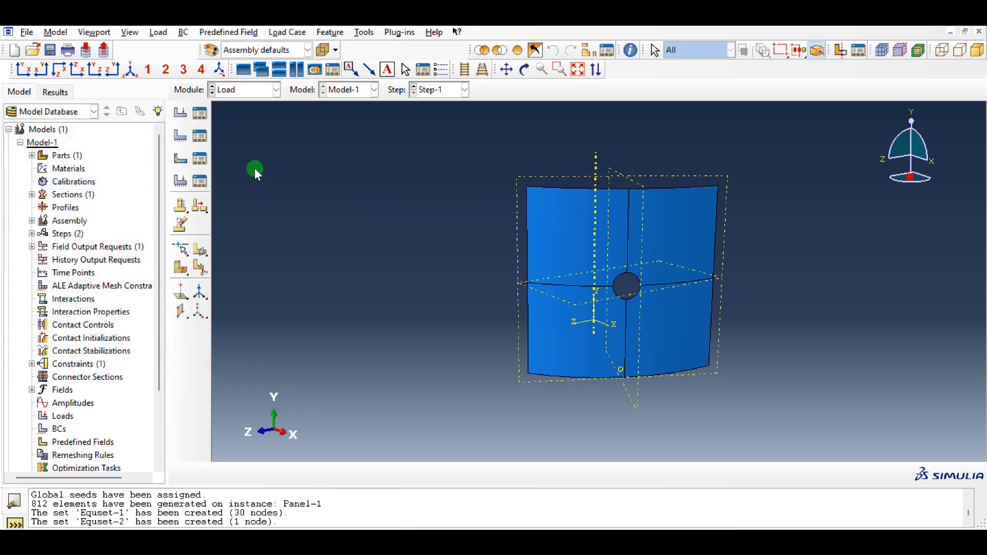
pyautogui.click(201, 117)
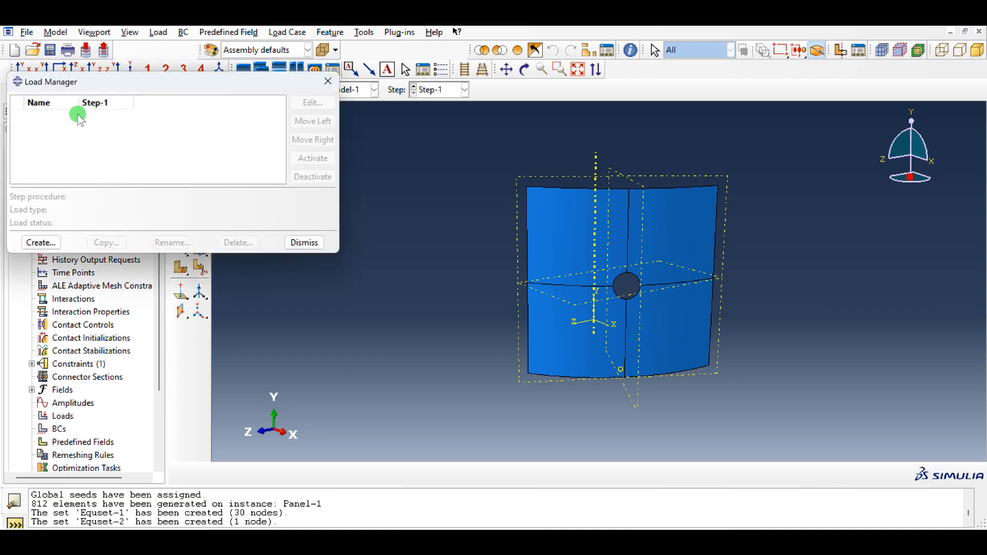
pyautogui.click(40, 243)
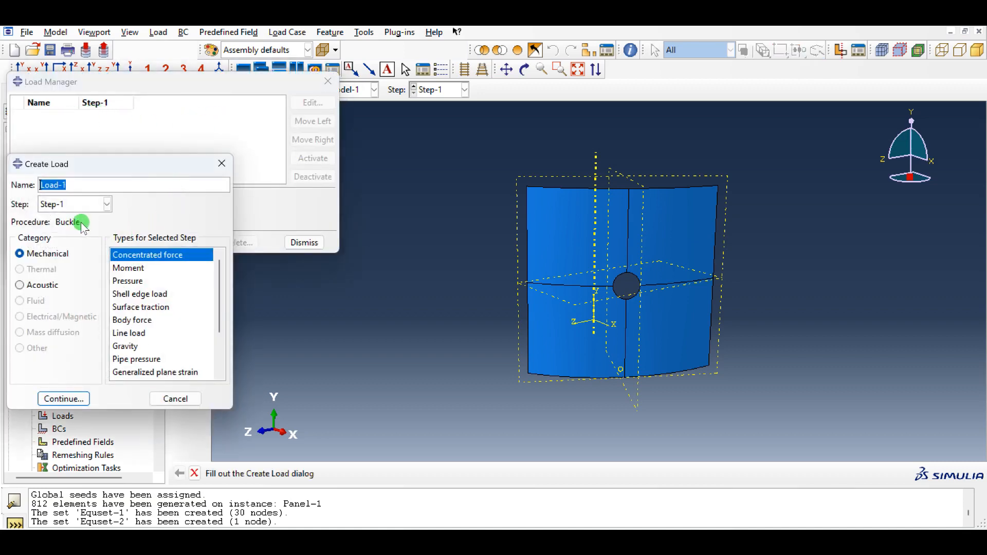
pyautogui.click(73, 205)
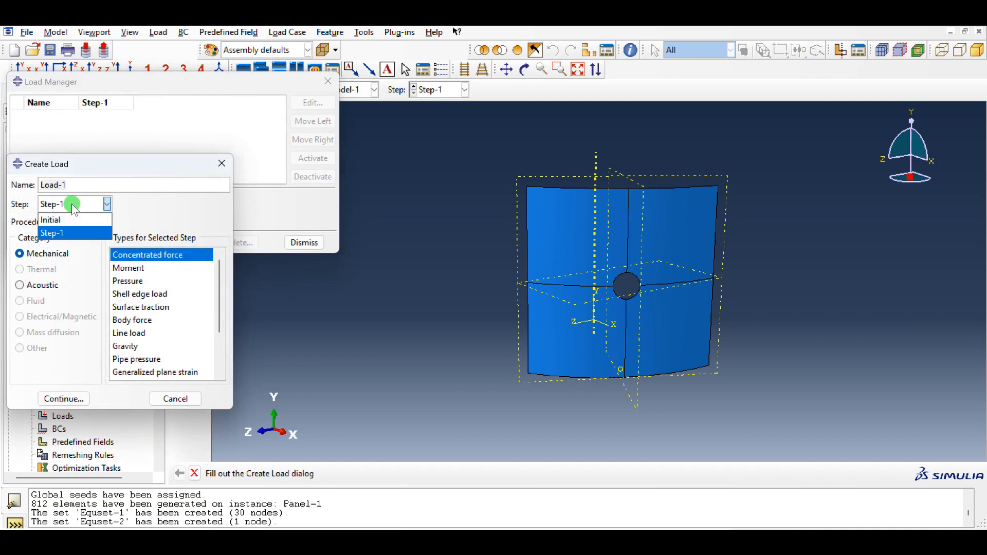
pyautogui.click(122, 227)
pyautogui.click(79, 405)
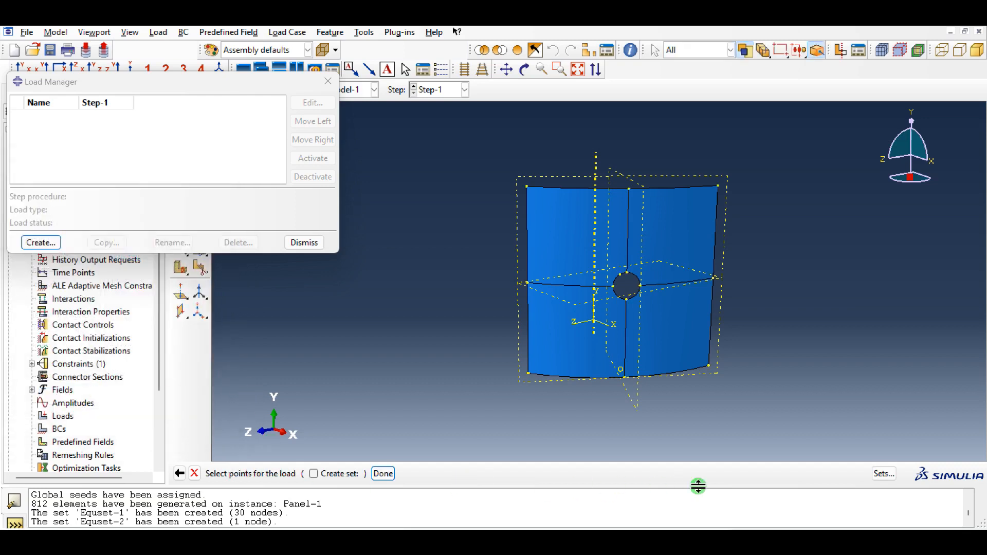
# - Apply the concentrated force to node set Equset-2, pointing downward along the global Y axis
pyautogui.click(885, 474)
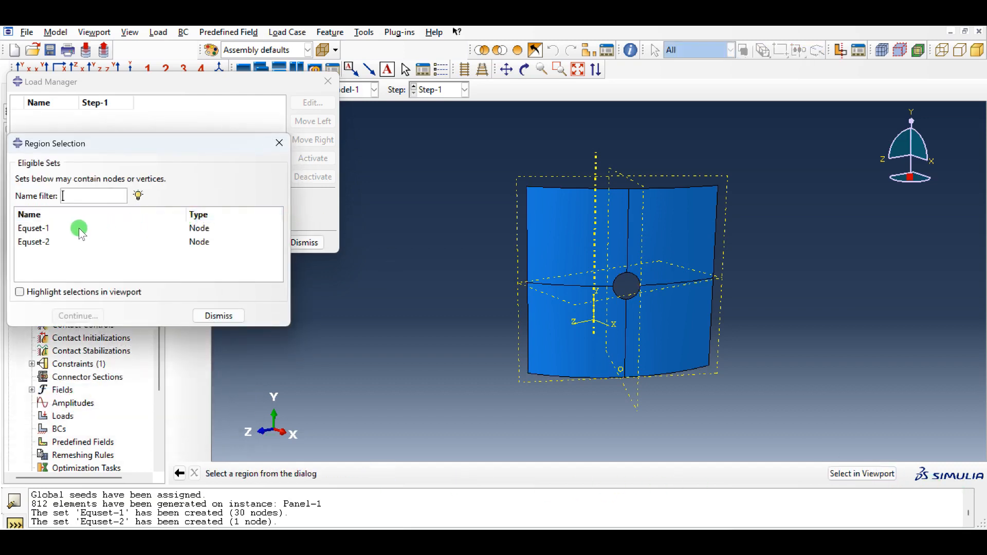
pyautogui.click(52, 243)
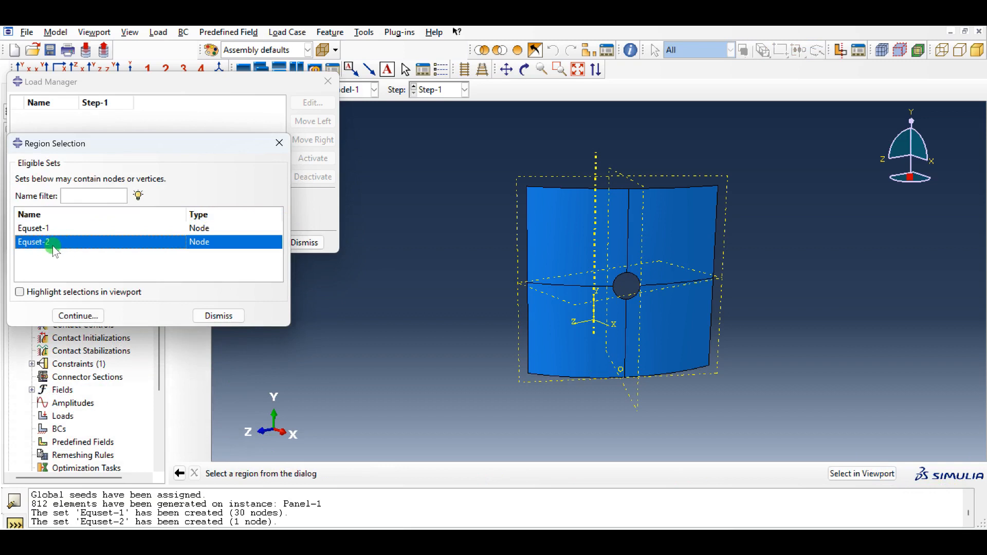
pyautogui.click(78, 316)
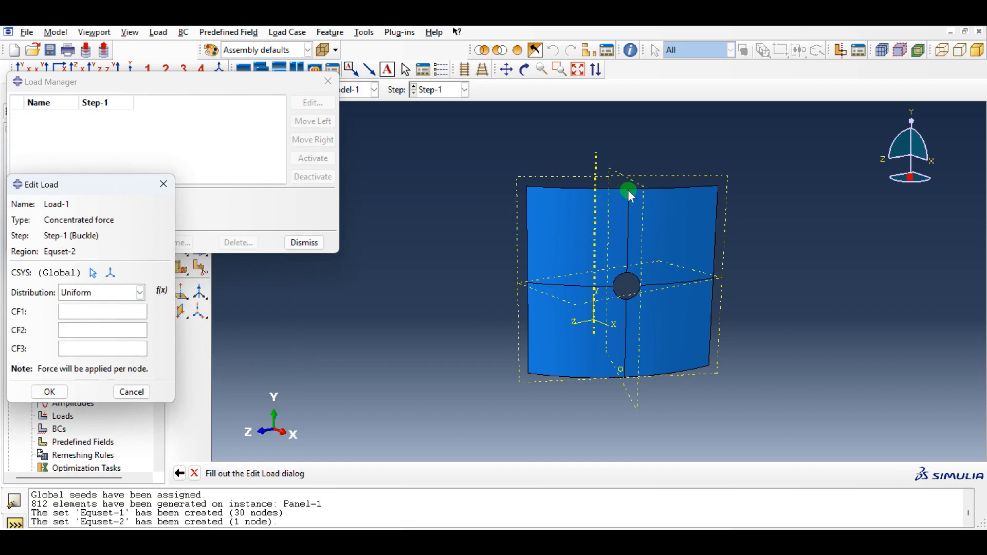
pyautogui.click(74, 313)
pyautogui.click(56, 393)
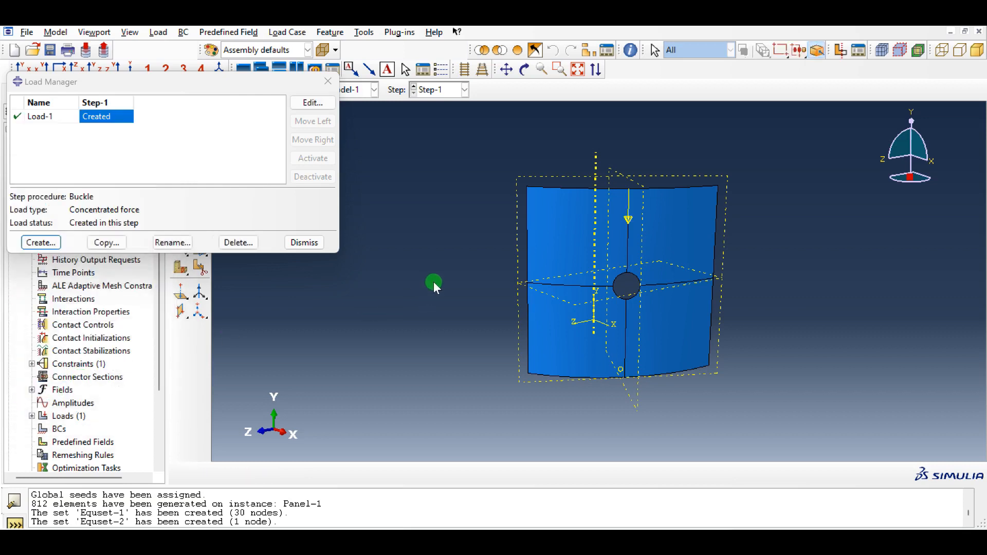
pyautogui.click(320, 242)
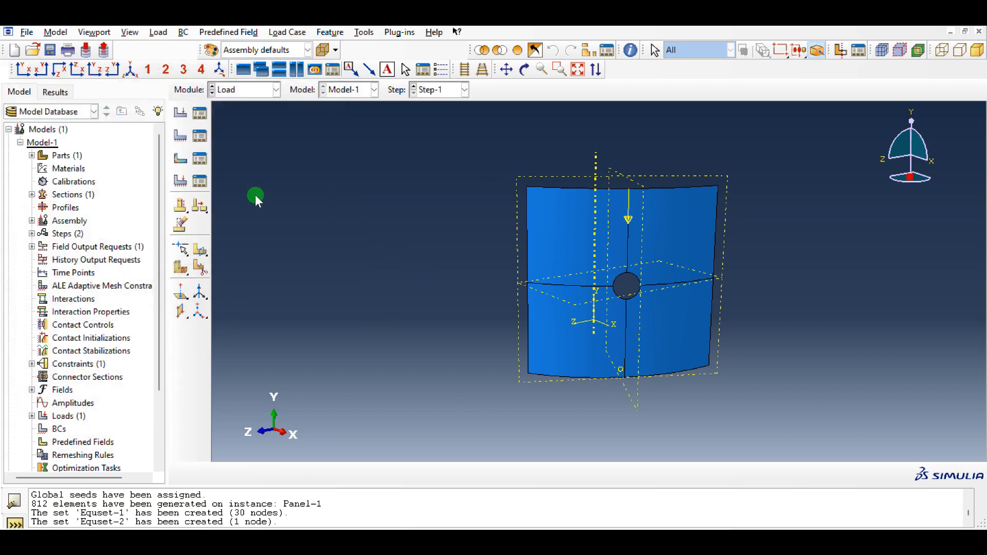
# - Start a Displacement/Rotation boundary condition in the Initial step on the Bottom set
pyautogui.click(203, 155)
pyautogui.click(138, 199)
pyautogui.click(41, 304)
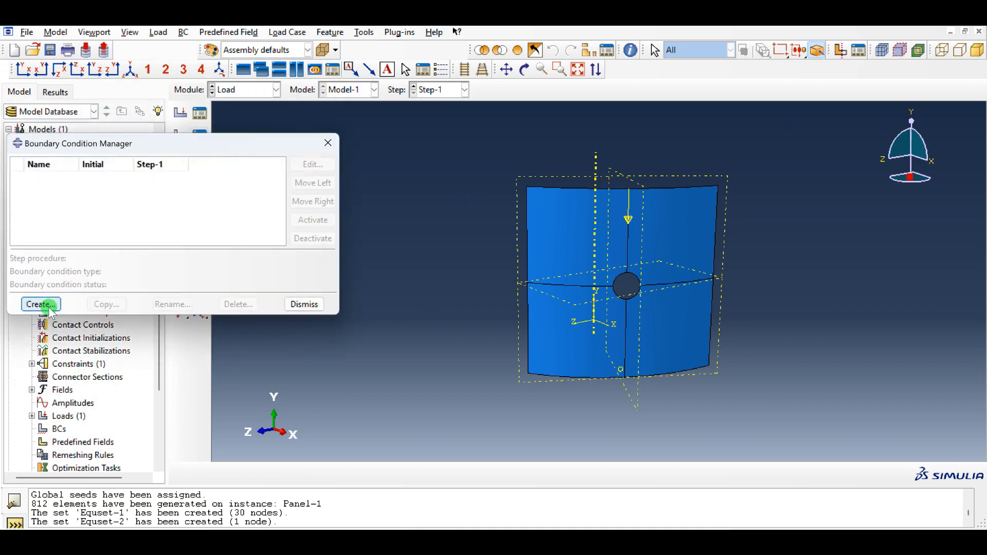
pyautogui.click(101, 256)
pyautogui.click(58, 204)
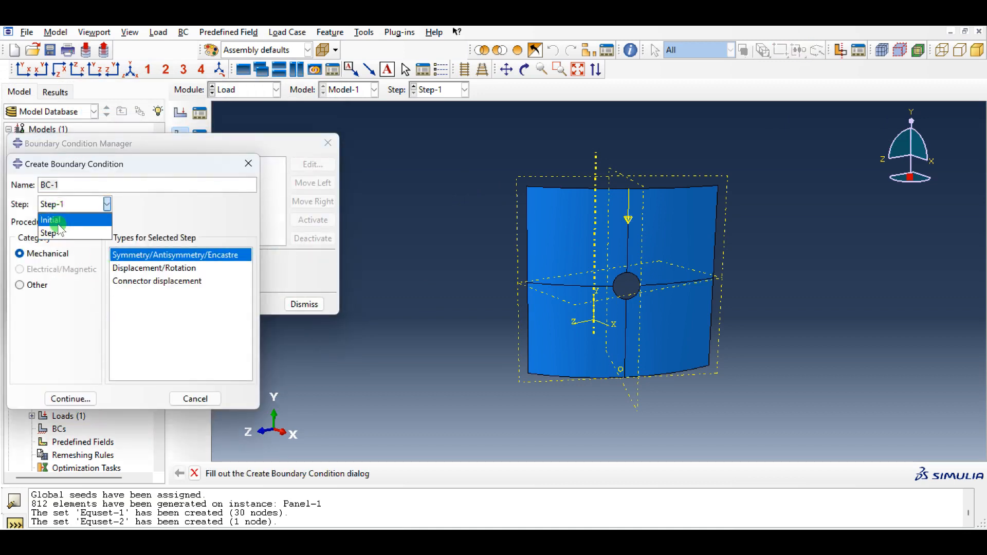
pyautogui.click(56, 220)
pyautogui.click(167, 273)
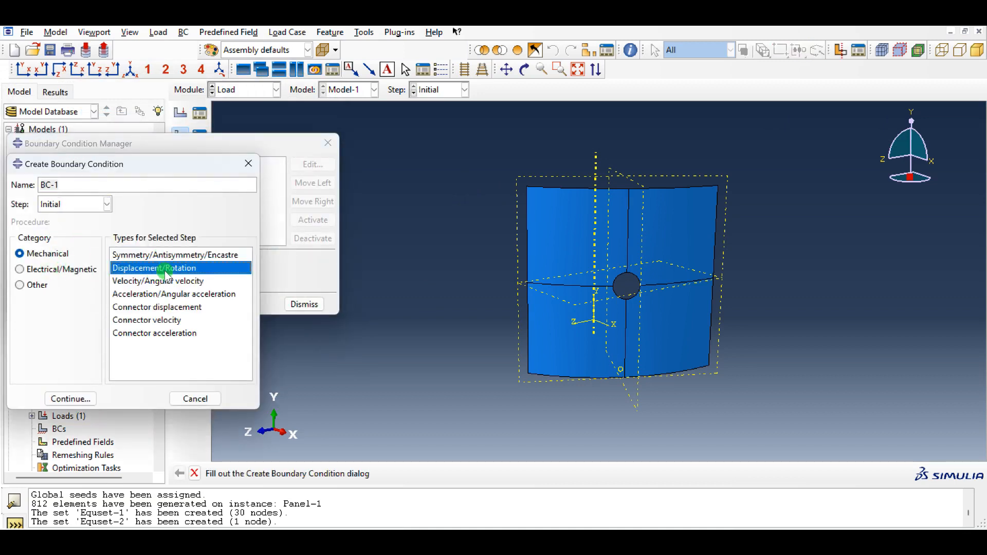
pyautogui.click(64, 400)
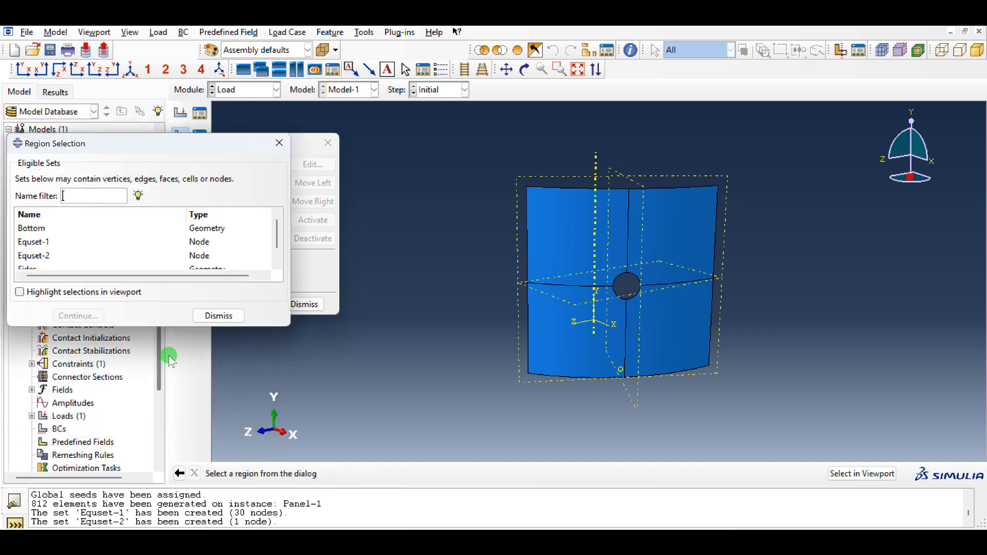
pyautogui.click(39, 231)
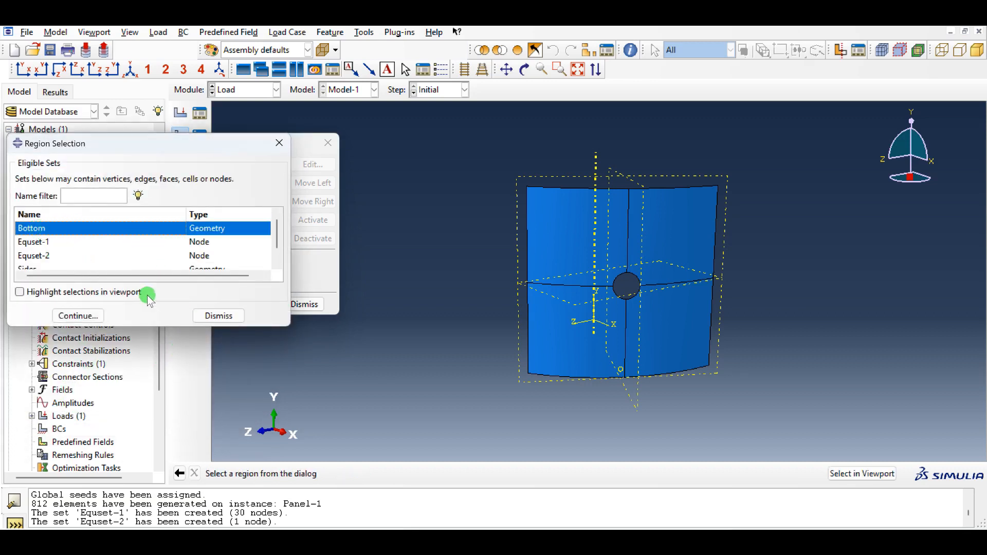
pyautogui.click(92, 316)
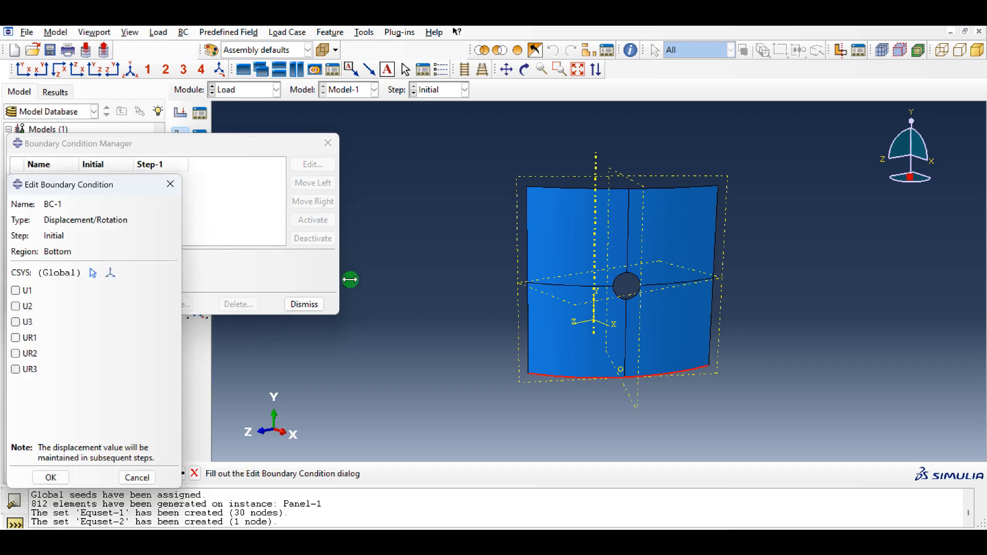
# - Fix U1, U2, U3, UR1, UR2 and UR3 along the panel's bottom edge
pyautogui.click(15, 290)
pyautogui.click(15, 306)
pyautogui.click(16, 322)
pyautogui.click(16, 338)
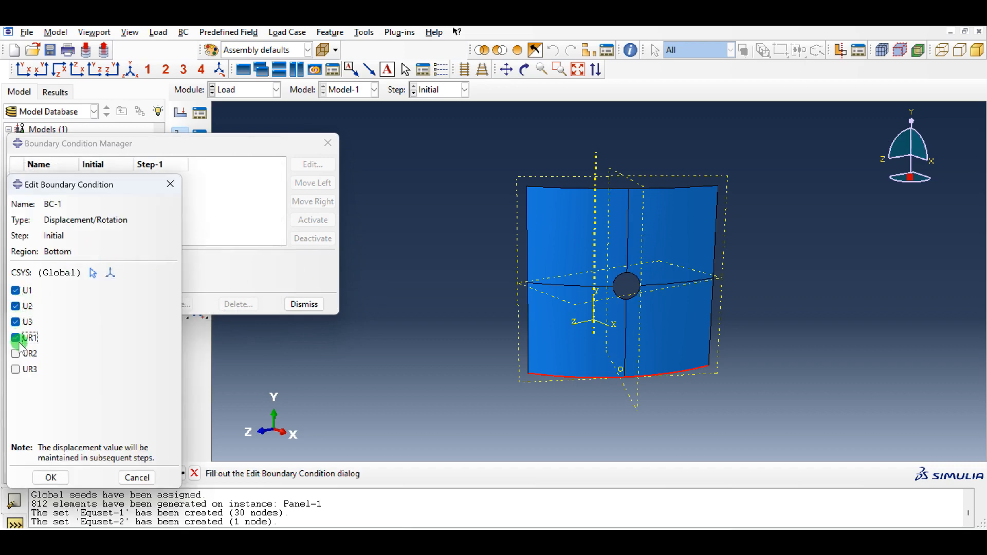
pyautogui.click(16, 353)
pyautogui.click(16, 369)
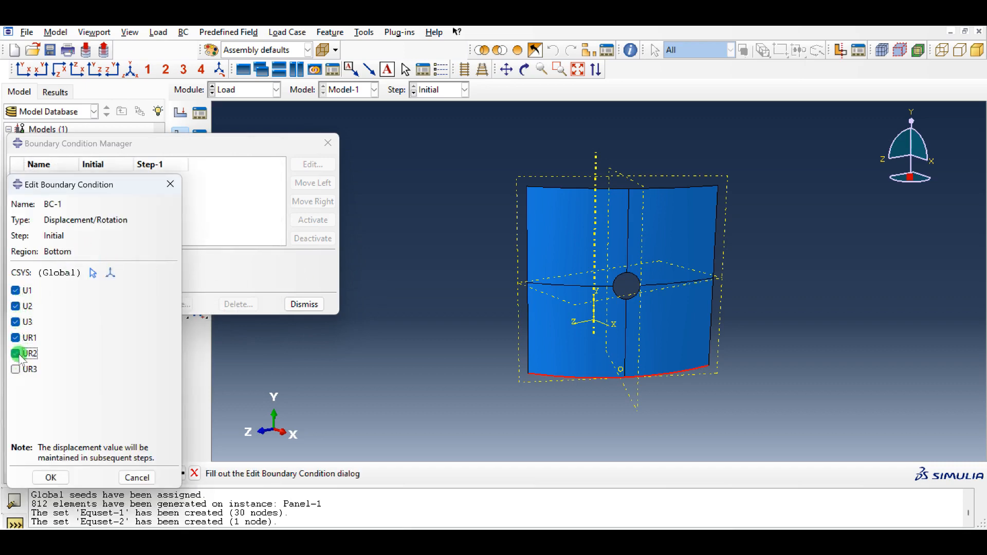
pyautogui.click(51, 477)
# - Rename boundary condition BC-1 as Bottom
pyautogui.click(40, 304)
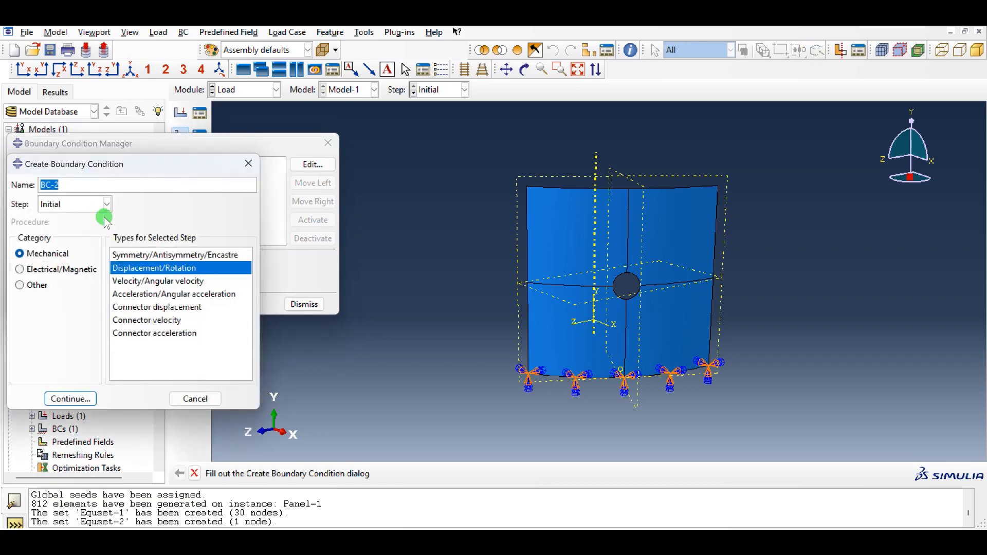
pyautogui.click(249, 160)
pyautogui.click(172, 304)
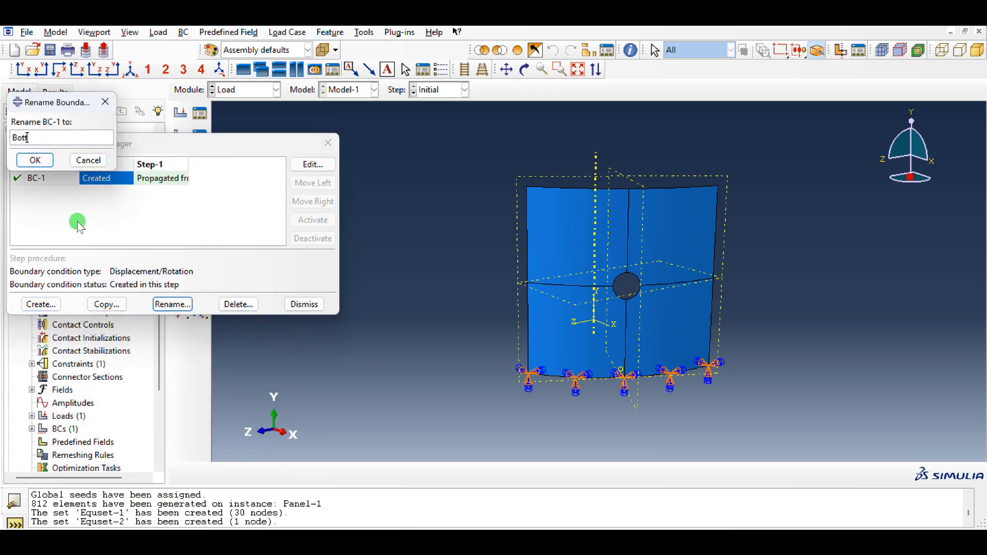
pyautogui.write('Bottom')
pyautogui.click(34, 160)
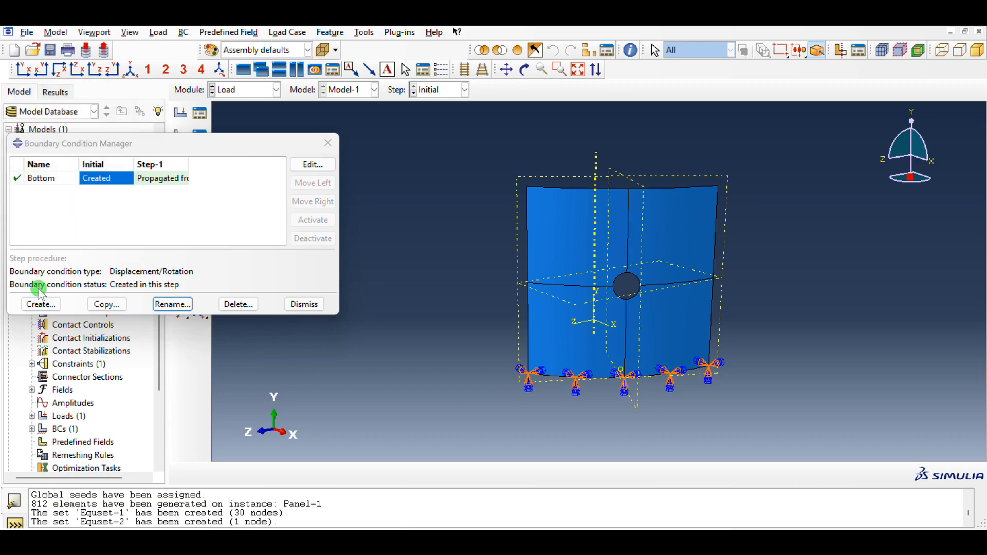
# - Start a Displacement/Rotation boundary condition named Top in the Initial step on the Top set
pyautogui.click(41, 305)
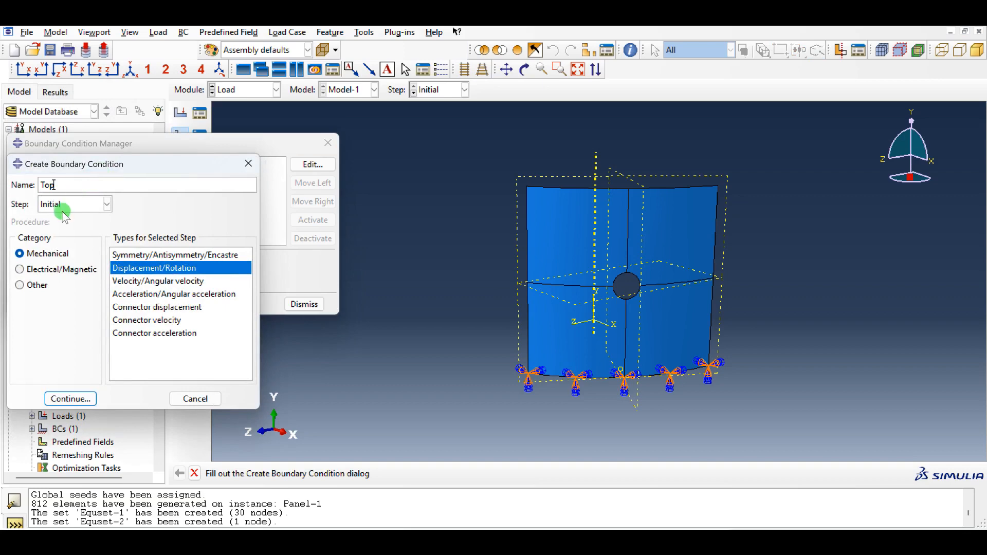
pyautogui.click(93, 397)
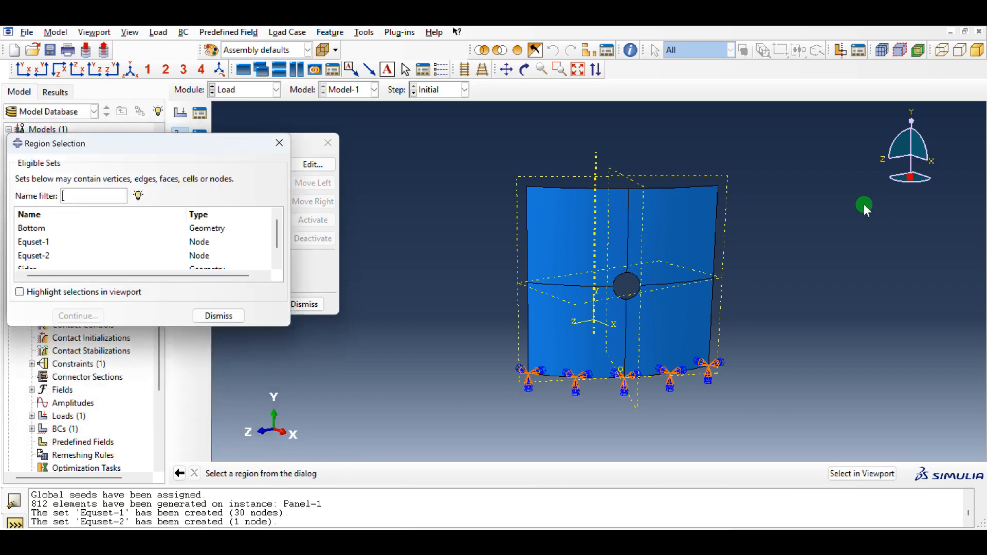
pyautogui.scroll(-2, 52, 258)
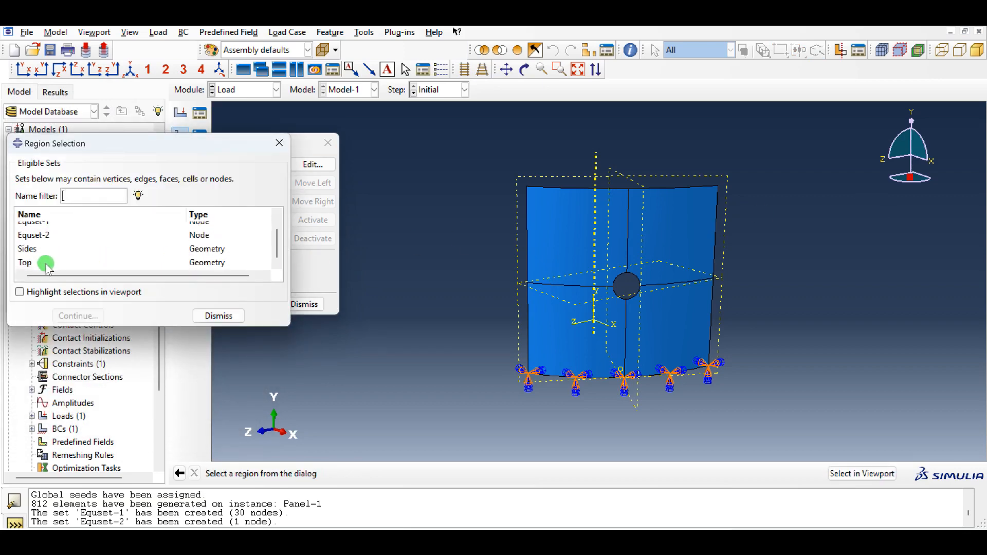
pyautogui.click(46, 262)
pyautogui.click(79, 317)
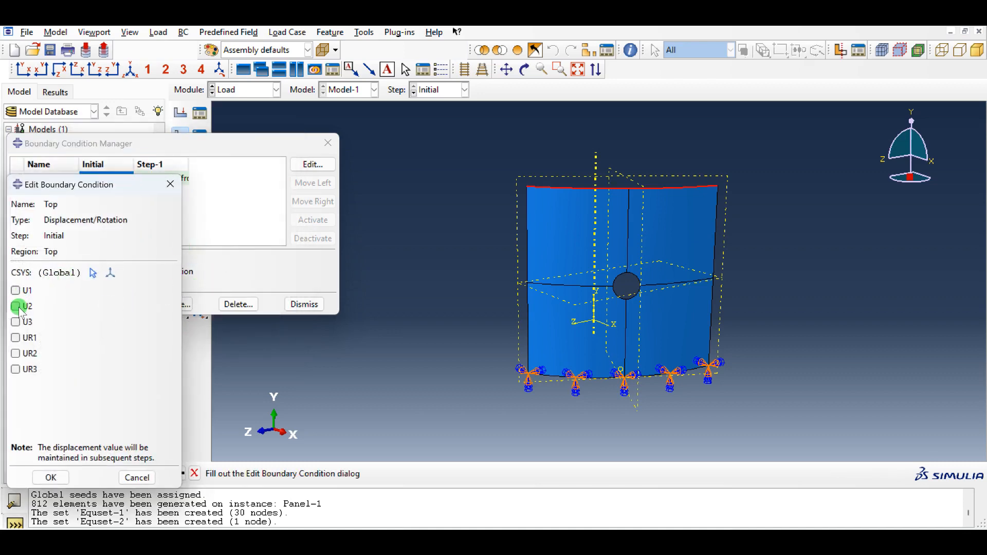
# - Fix U1, U3, UR1, UR2 and UR3 along the panel's top edge, leaving U2 free
pyautogui.click(18, 290)
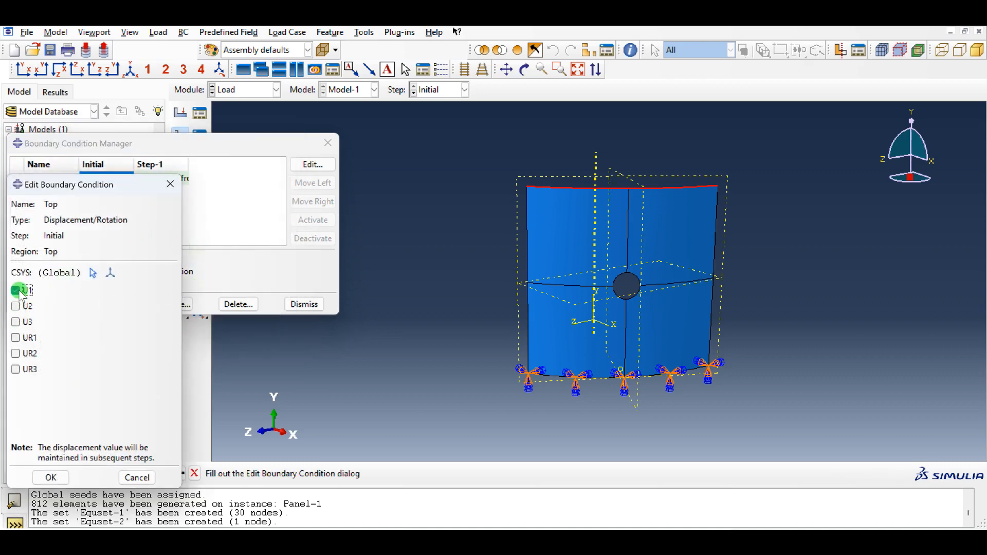
pyautogui.click(23, 322)
pyautogui.click(23, 337)
pyautogui.click(22, 354)
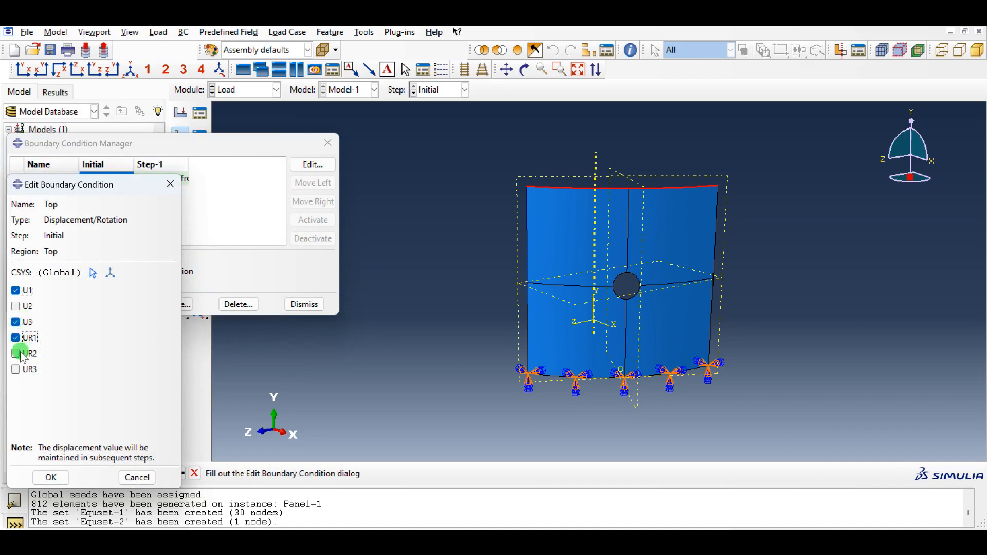
pyautogui.click(23, 369)
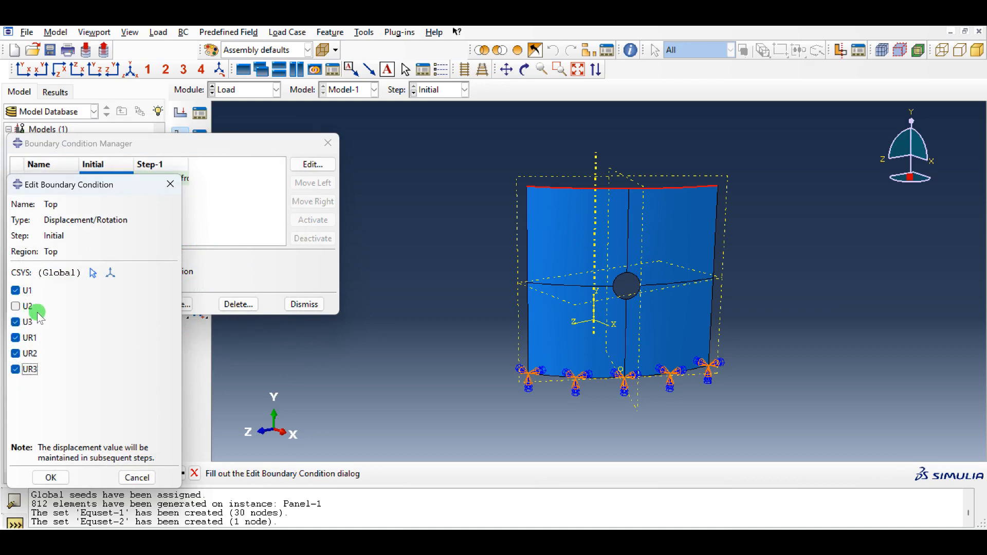
pyautogui.click(51, 477)
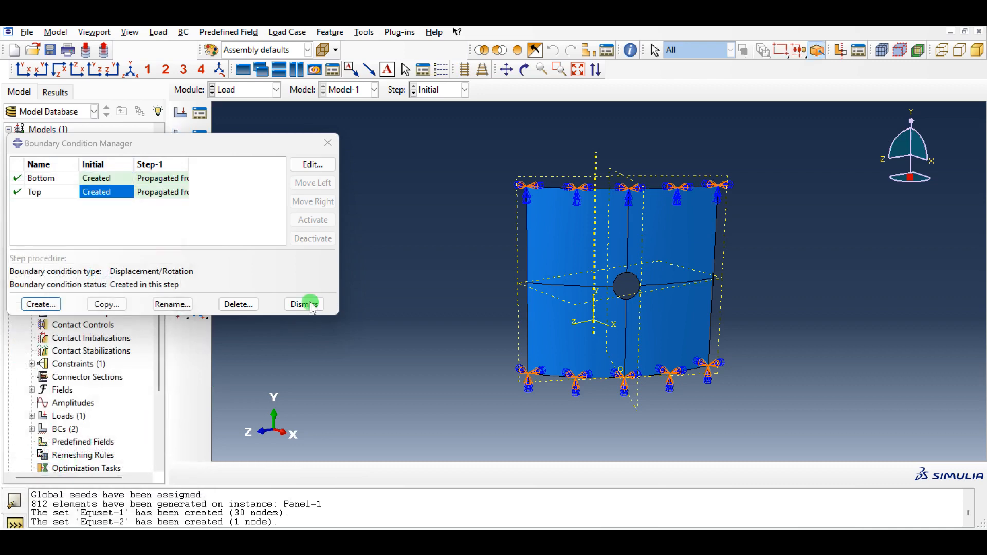
# - Create a Displacement/Rotation boundary condition named Sides in the Initial step, fixing U1 and U3 on the Sides set
pyautogui.click(41, 304)
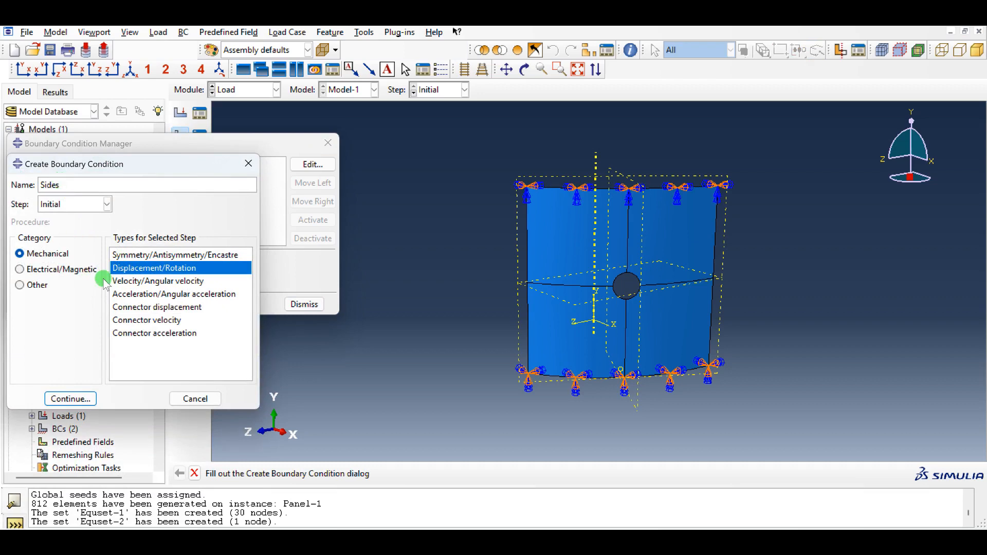
pyautogui.click(70, 398)
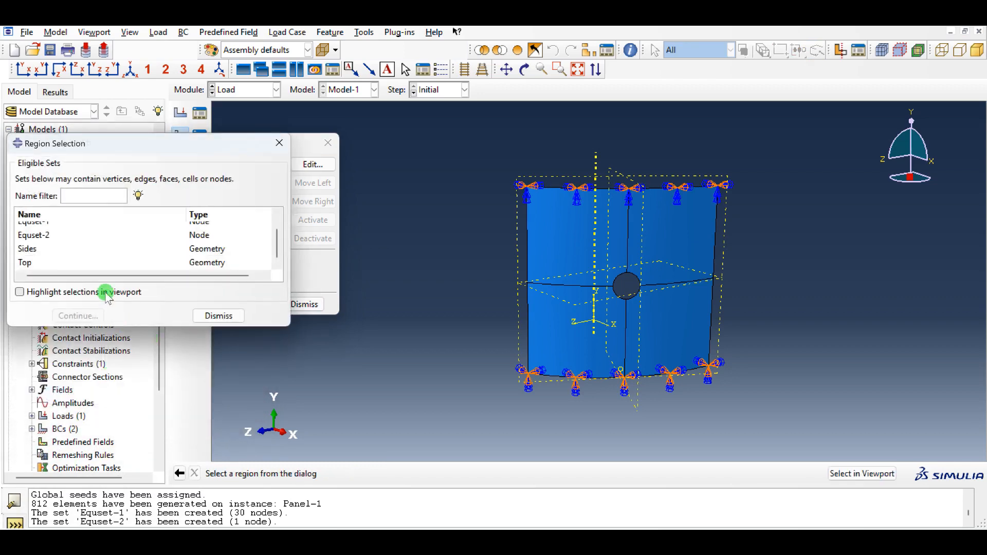
pyautogui.click(31, 249)
pyautogui.click(78, 315)
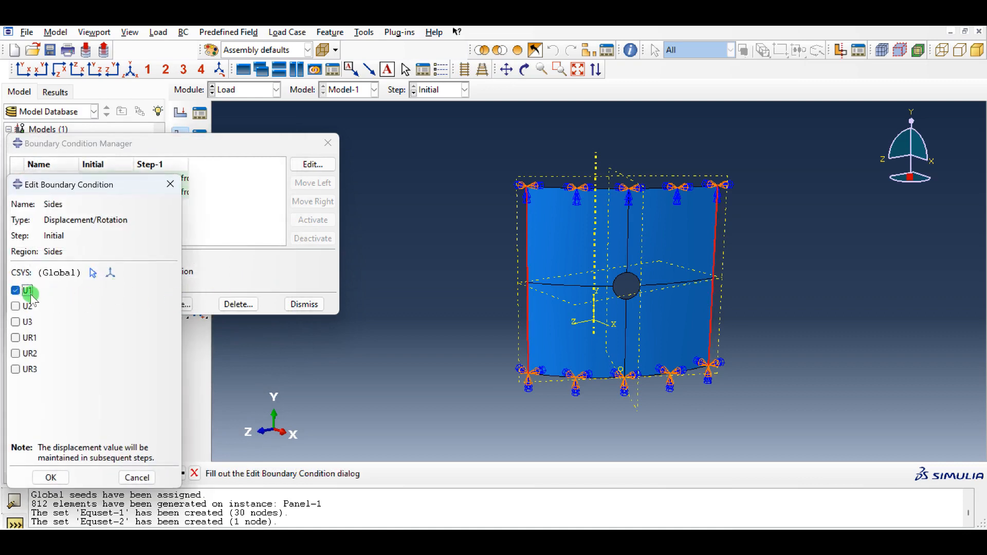
pyautogui.click(27, 322)
pyautogui.click(50, 477)
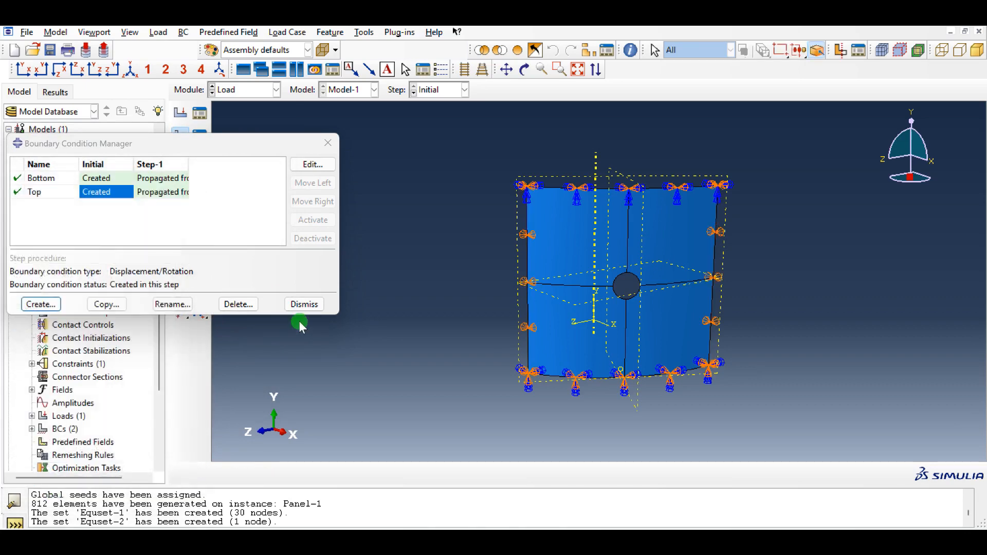
pyautogui.click(304, 305)
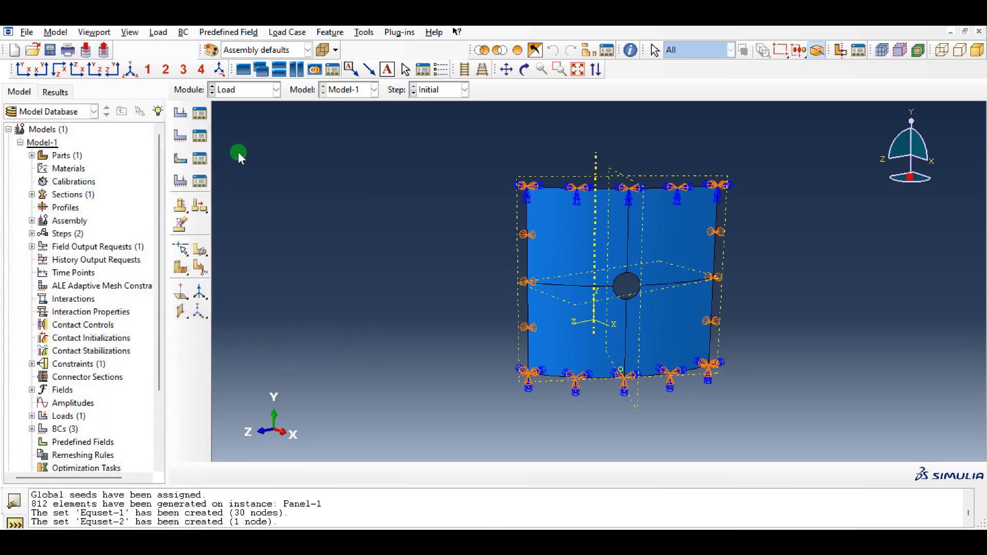
# - Switch to the Job module and create a full-analysis job for Model-1 with the default name and settings
pyautogui.click(251, 93)
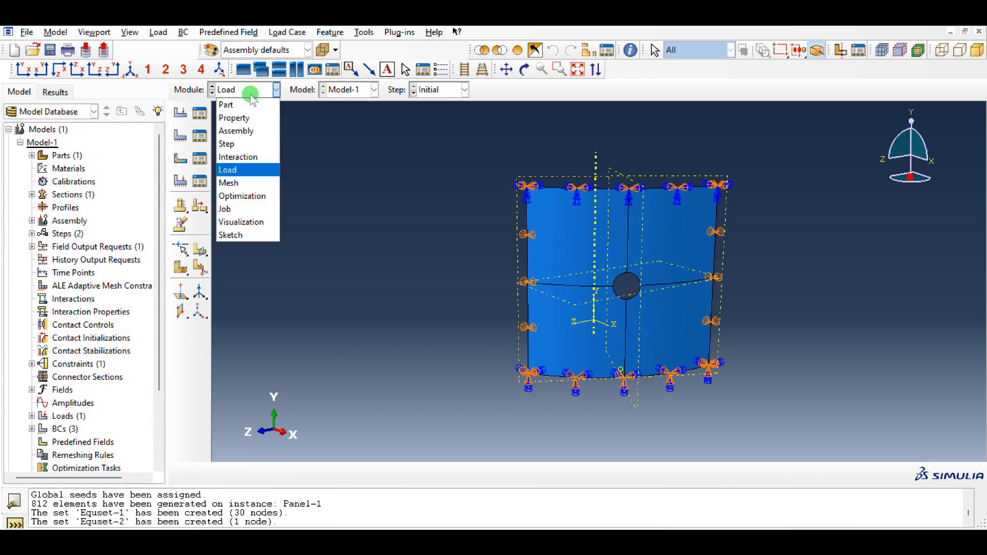
pyautogui.click(248, 183)
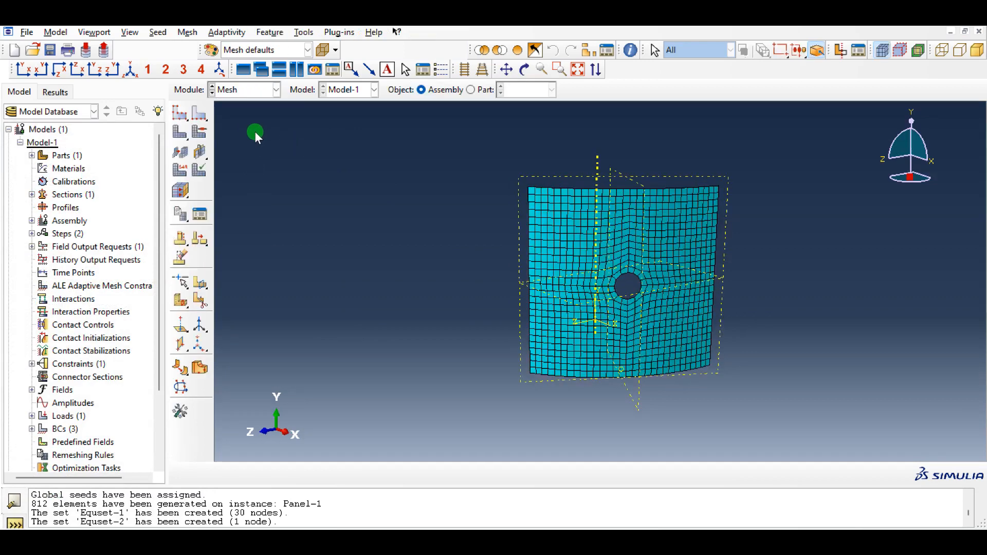
pyautogui.click(240, 92)
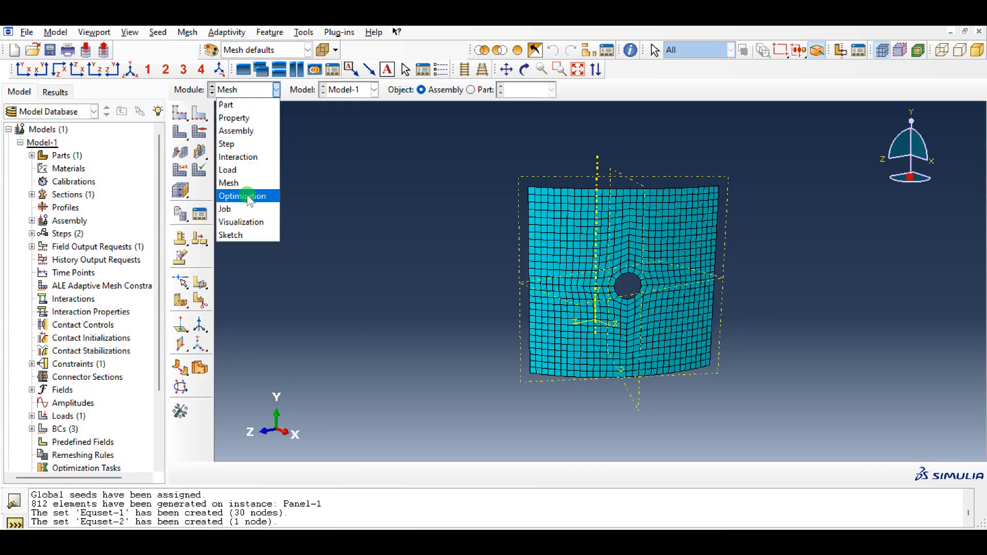
pyautogui.click(242, 209)
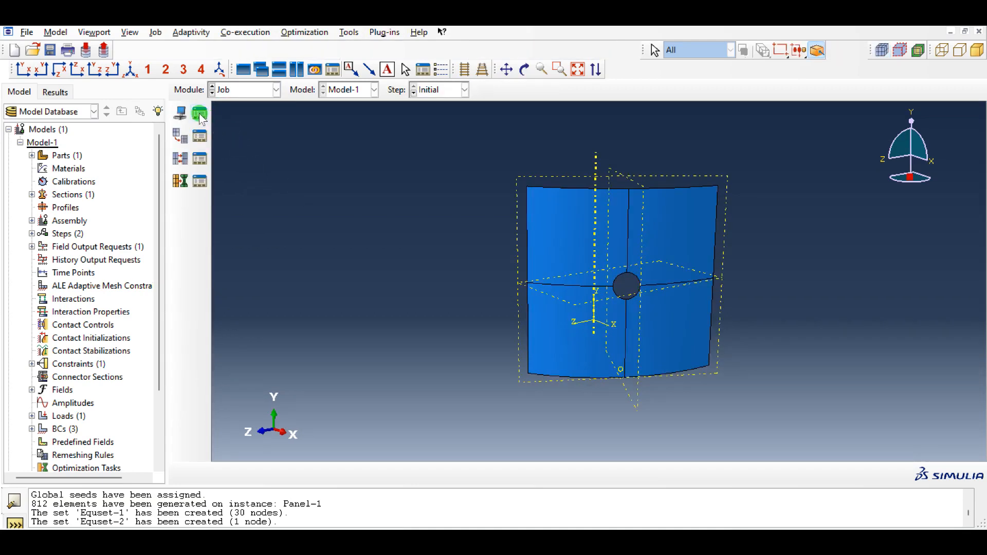
pyautogui.click(203, 115)
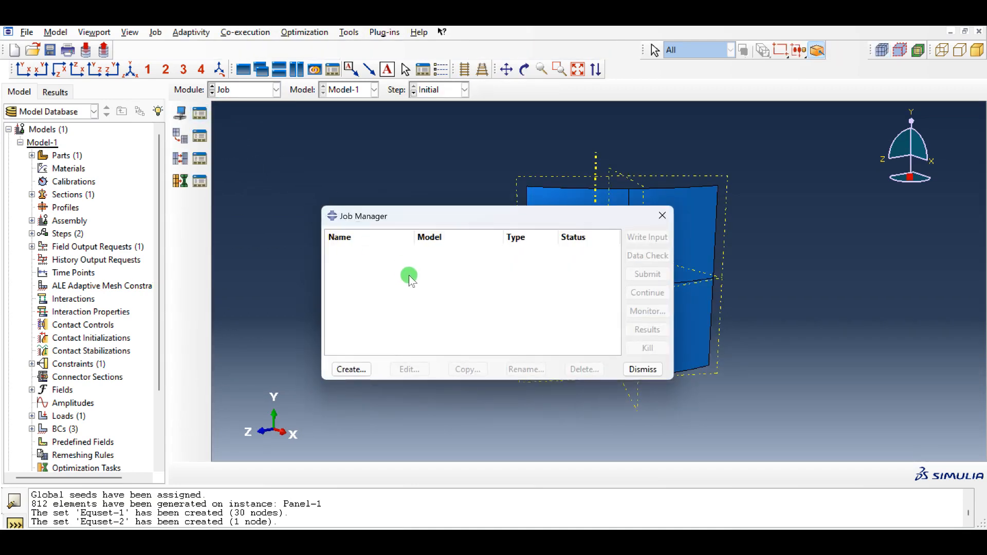
pyautogui.click(352, 370)
pyautogui.click(110, 267)
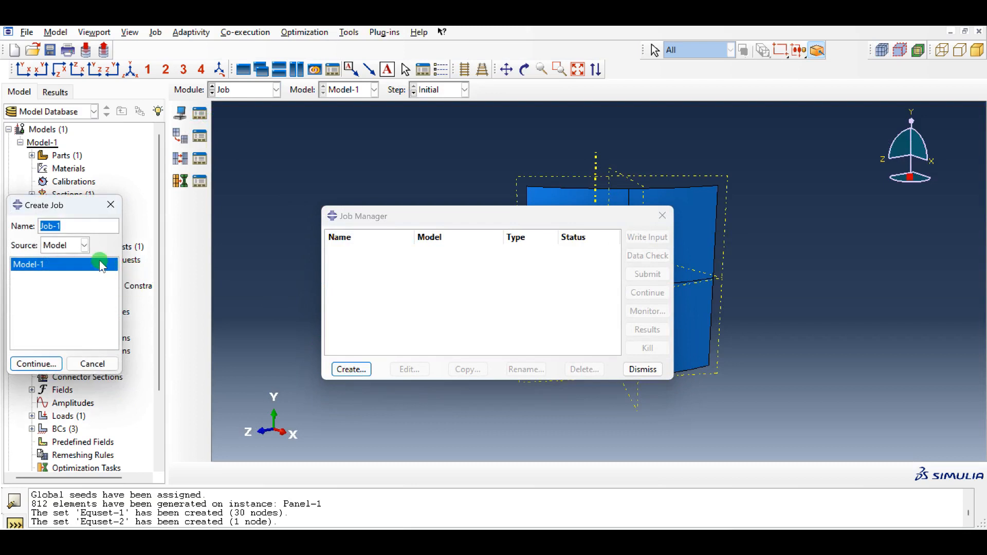
pyautogui.click(35, 364)
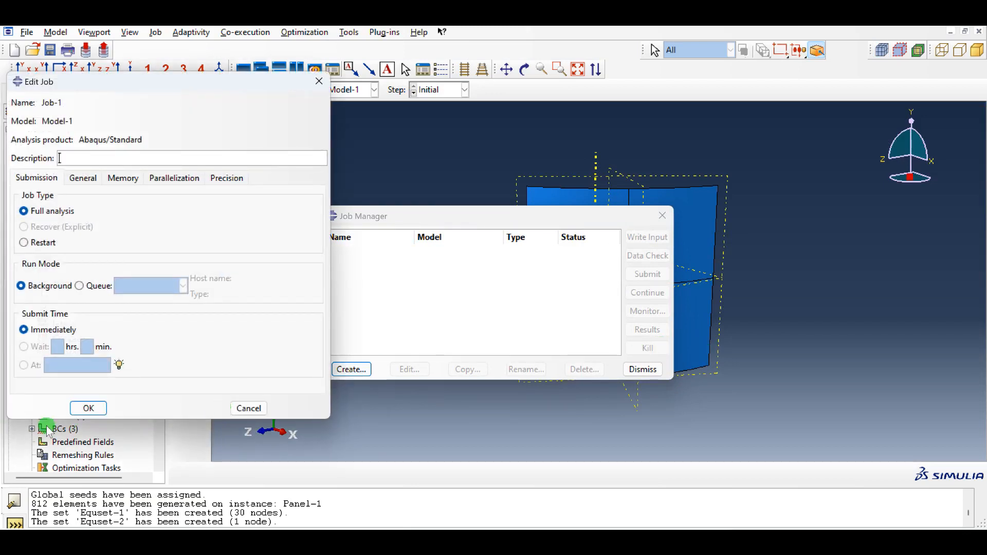
pyautogui.click(86, 407)
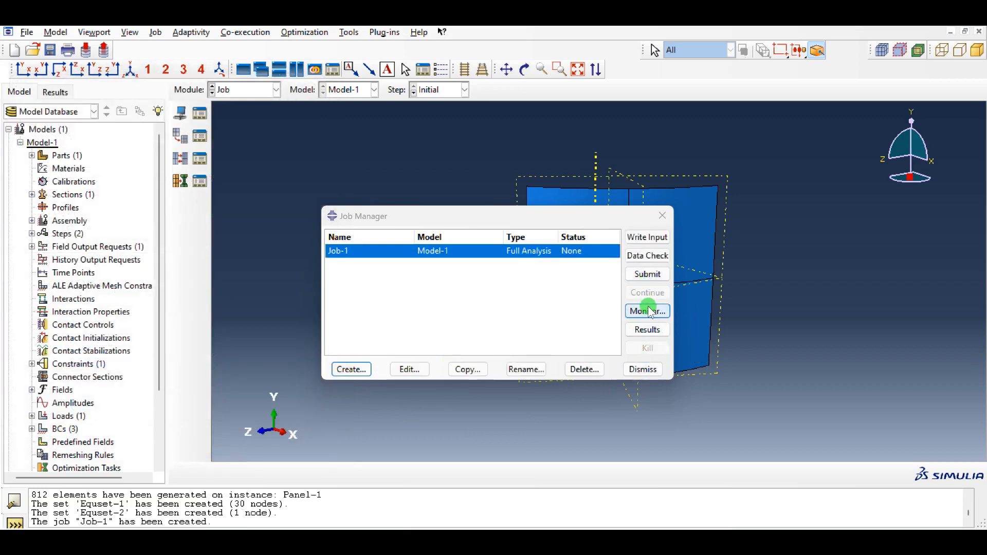
# - Submit Job-1 for analysis and open its monitor
pyautogui.click(647, 274)
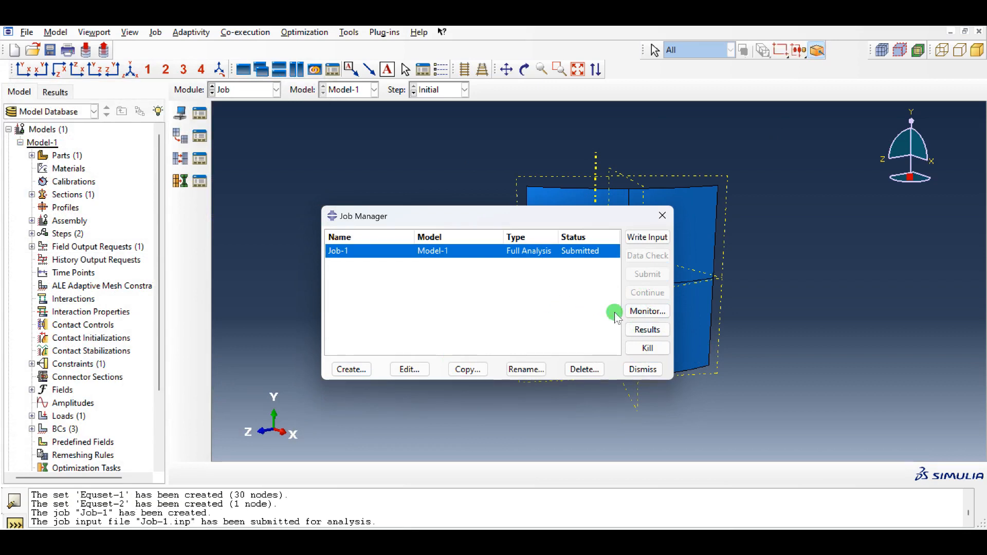
pyautogui.click(636, 313)
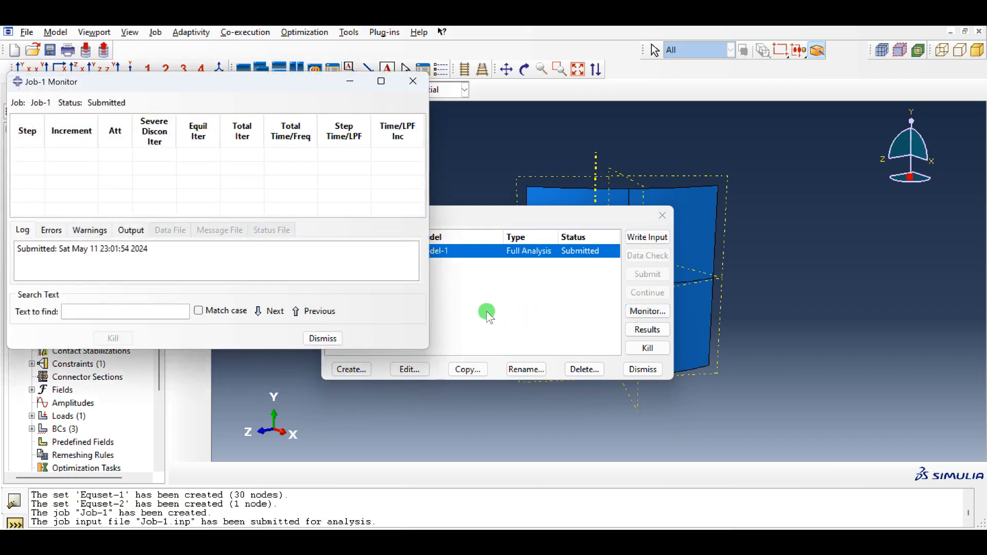
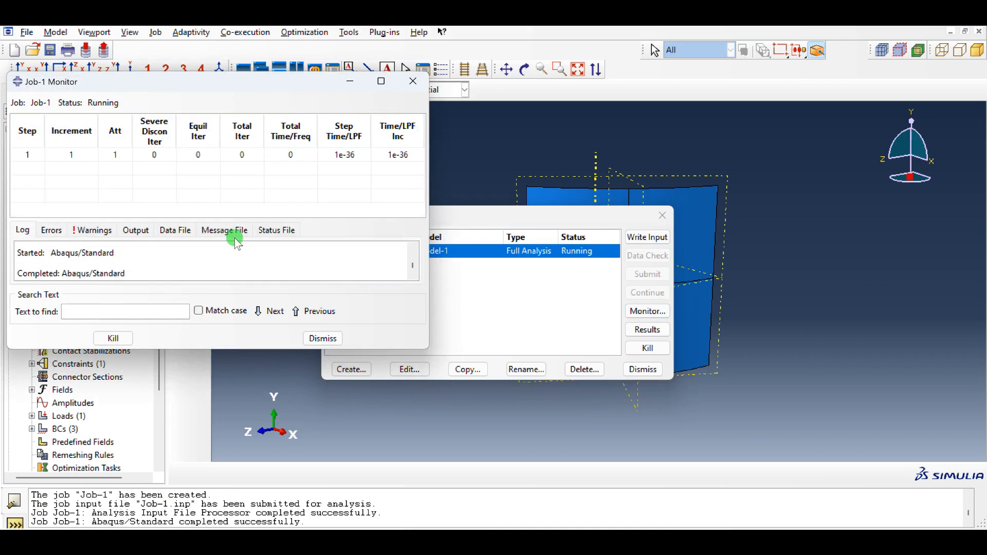
# - Close the job monitor, open Job-1's results and bring up the list of steps and frames
pyautogui.click(322, 339)
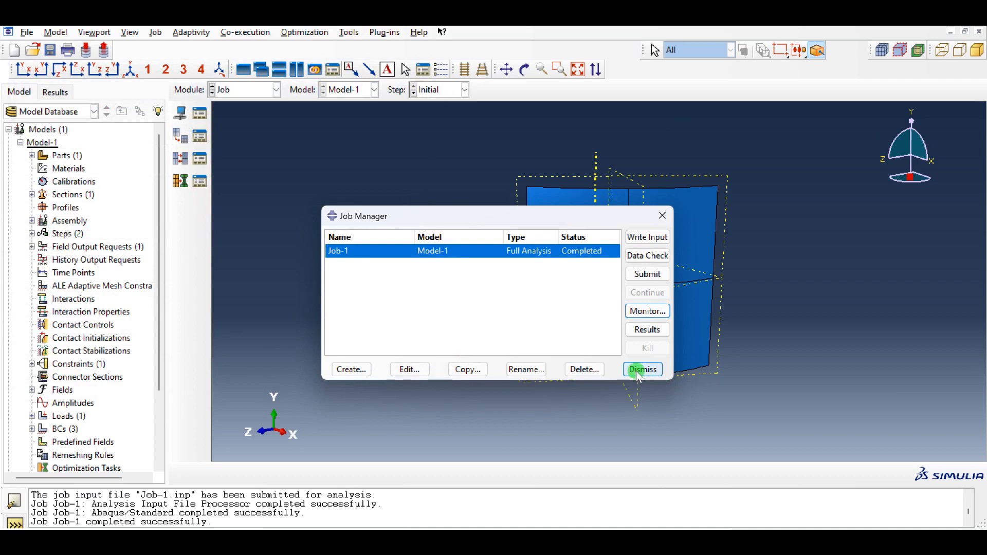
pyautogui.click(644, 329)
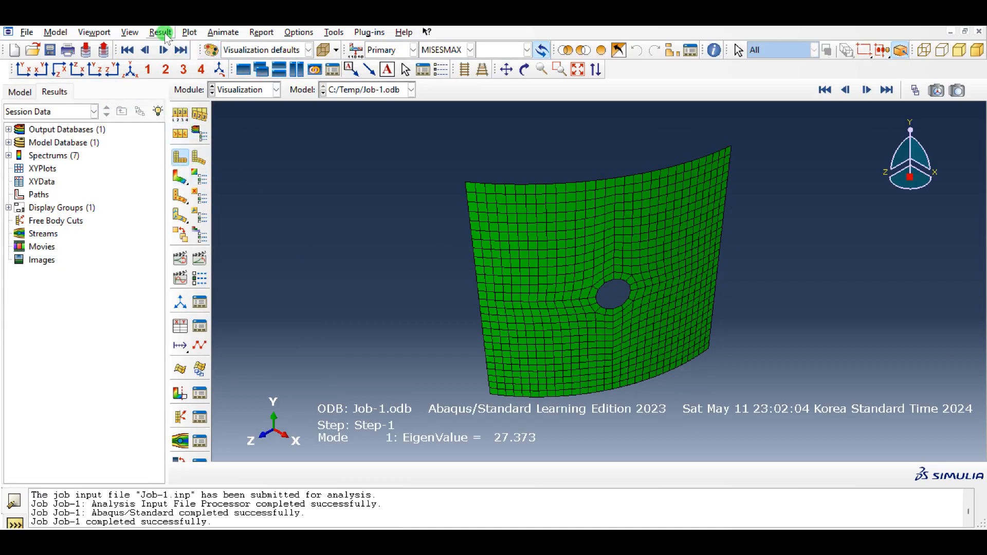
pyautogui.click(172, 36)
pyautogui.click(173, 48)
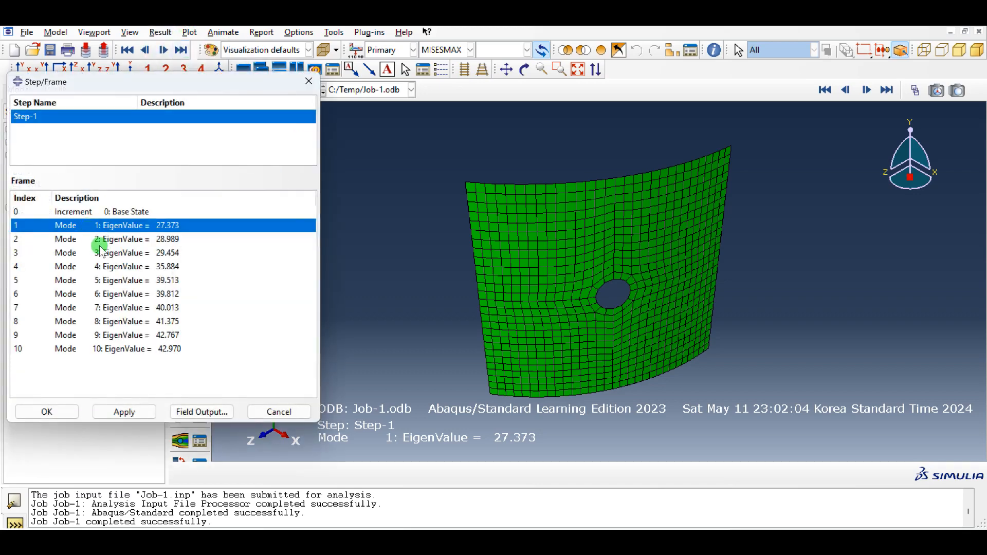
pyautogui.moveTo(215, 91); pyautogui.dragTo(880, 181)
# - Plot contours on the deformed panel for mode 1, keeping the frame list clear of the model
pyautogui.click(199, 183)
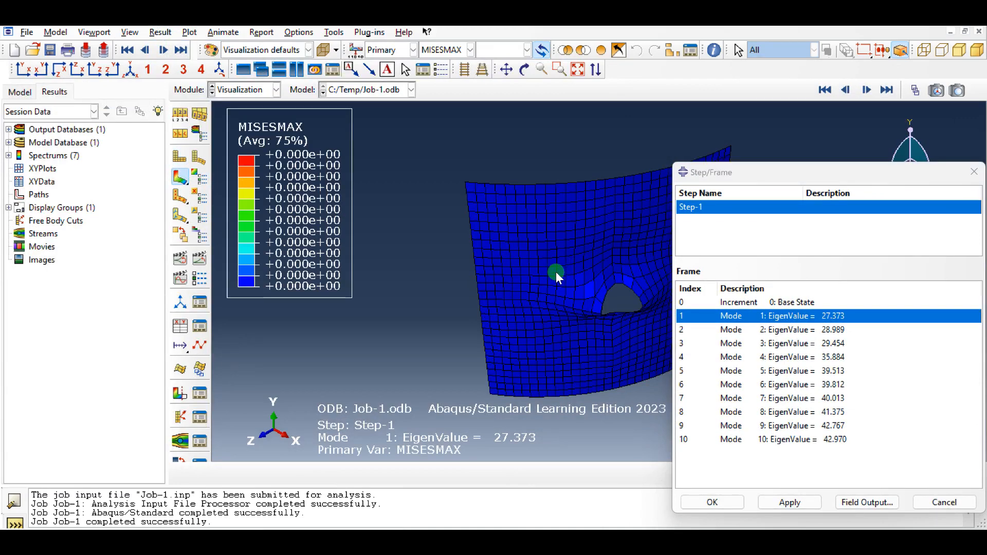
pyautogui.moveTo(794, 171); pyautogui.dragTo(61, 174)
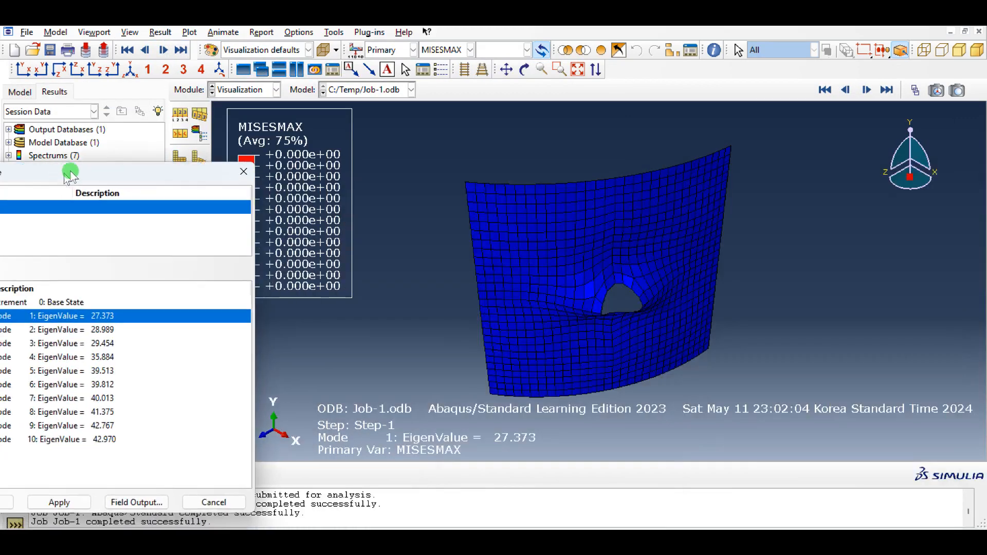
pyautogui.moveTo(152, 174); pyautogui.dragTo(248, 94)
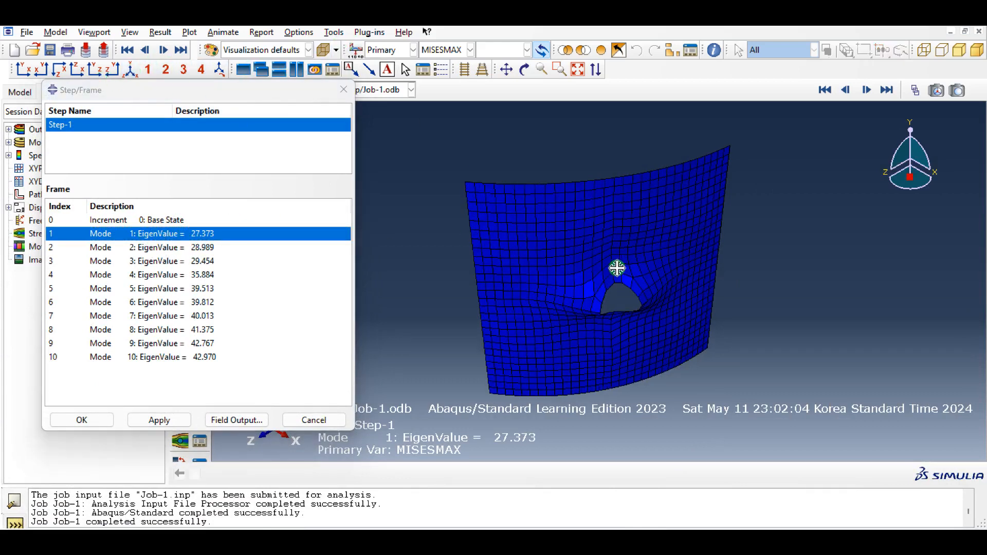
# - Show buckling mode 2 and set the primary contour variable to U, Magnitude
pyautogui.keyDown('ctrl'); pyautogui.keyDown('alt'); pyautogui.moveTo(617, 263); pyautogui.dragTo(556, 301); pyautogui.keyUp('alt'); pyautogui.keyUp('ctrl')
pyautogui.click(154, 249)
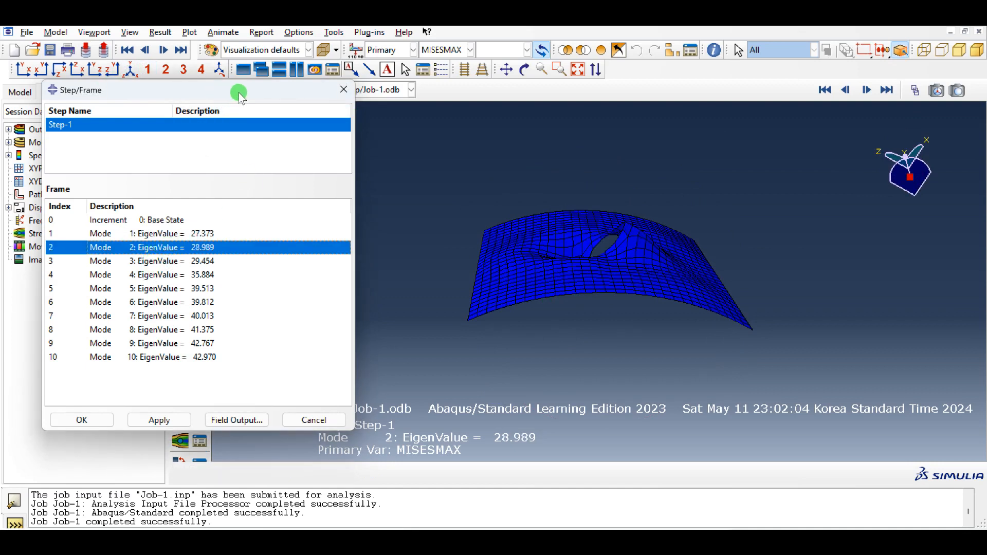
pyautogui.click(448, 52)
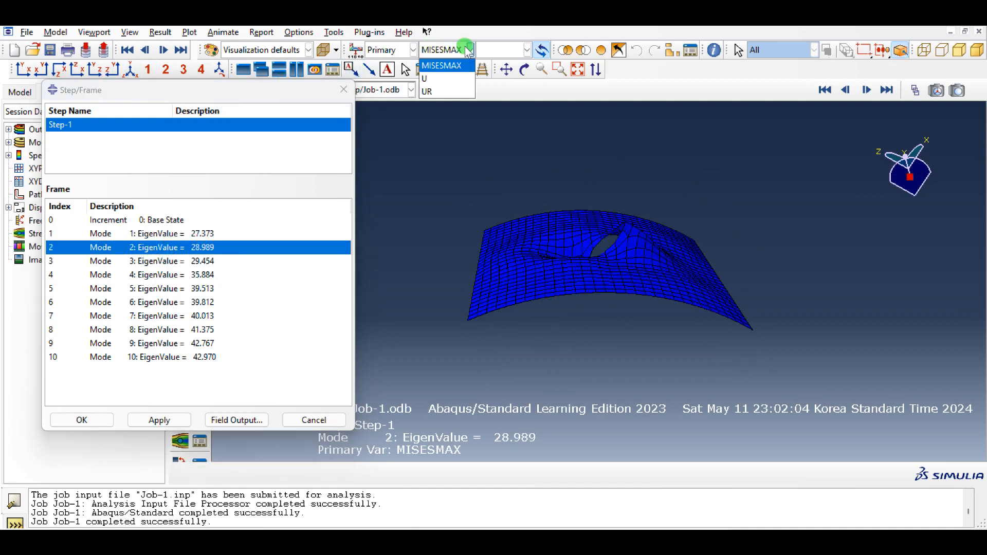
pyautogui.click(435, 77)
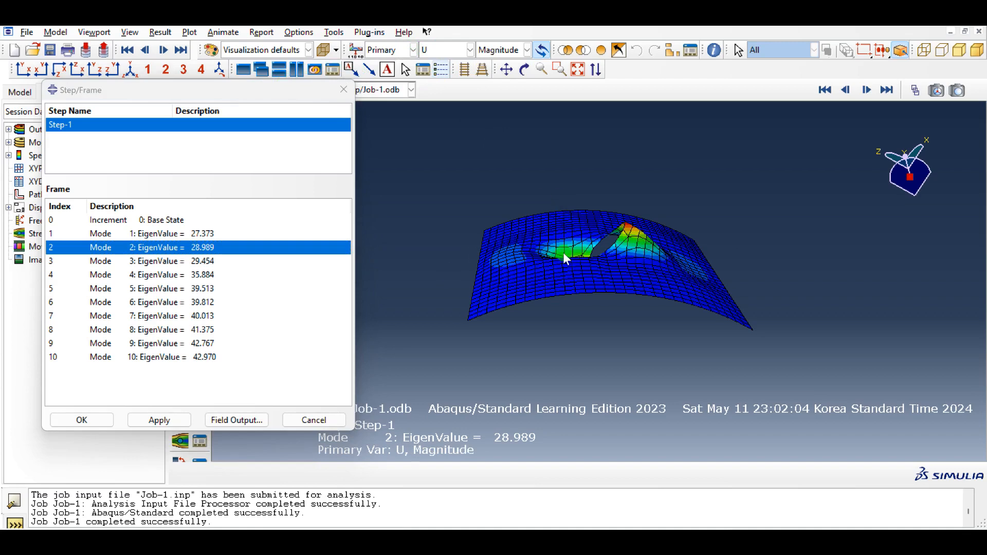
# - Examine the displacement contours of buckling modes 3, 4 and 5 from several viewing angles
pyautogui.click(190, 261)
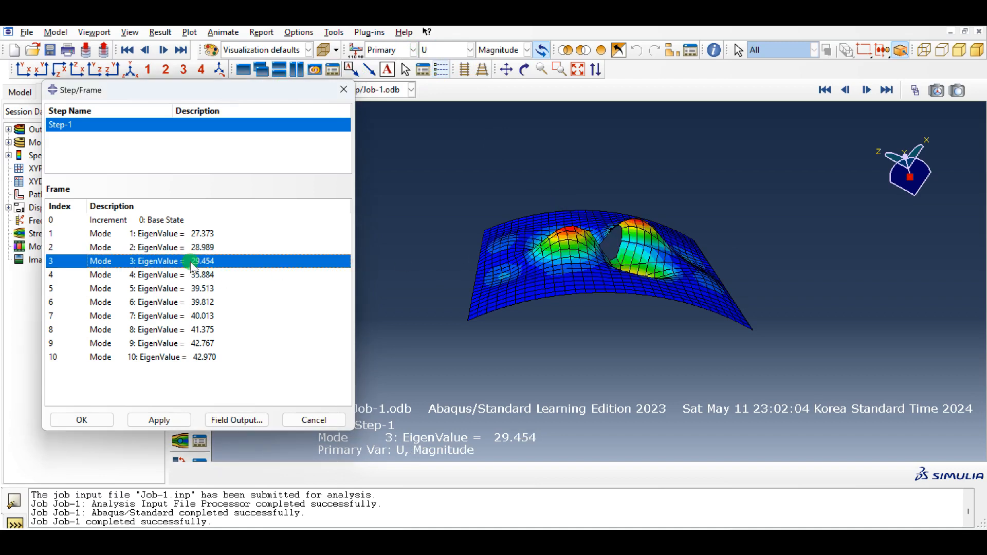
pyautogui.keyDown('ctrl'); pyautogui.keyDown('alt'); pyautogui.moveTo(673, 294); pyautogui.dragTo(643, 247); pyautogui.keyUp('alt'); pyautogui.keyUp('ctrl')
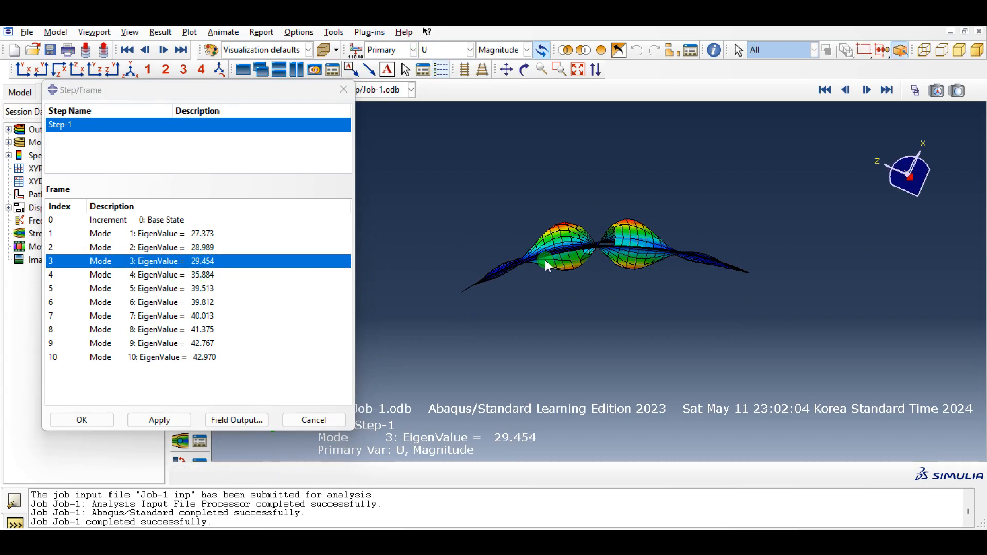
pyautogui.keyDown('ctrl'); pyautogui.keyDown('alt'); pyautogui.moveTo(545, 260); pyautogui.dragTo(672, 291); pyautogui.keyUp('alt'); pyautogui.keyUp('ctrl')
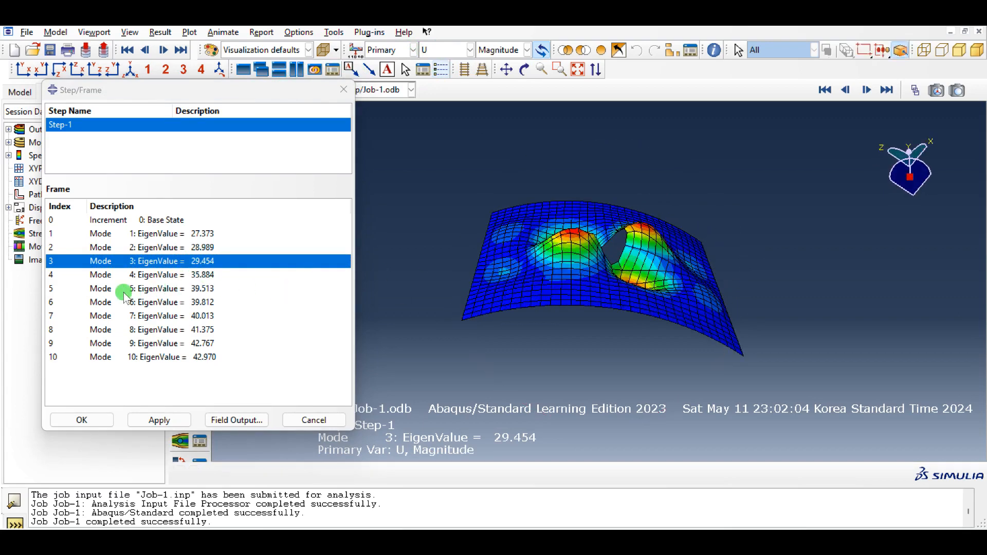
pyautogui.click(172, 275)
pyautogui.keyDown('ctrl'); pyautogui.keyDown('alt'); pyautogui.moveTo(725, 243); pyautogui.dragTo(626, 319); pyautogui.keyUp('alt'); pyautogui.keyUp('ctrl')
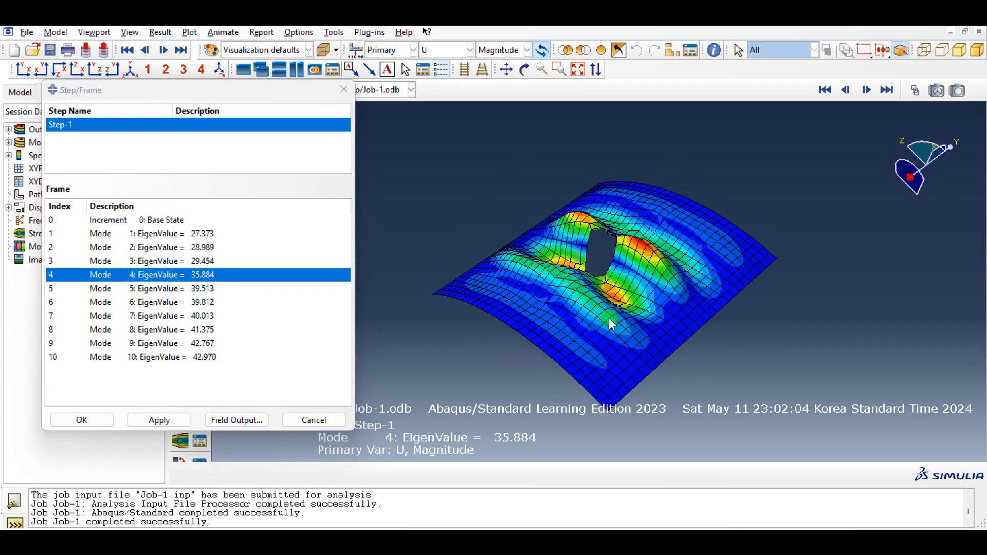
pyautogui.click(205, 288)
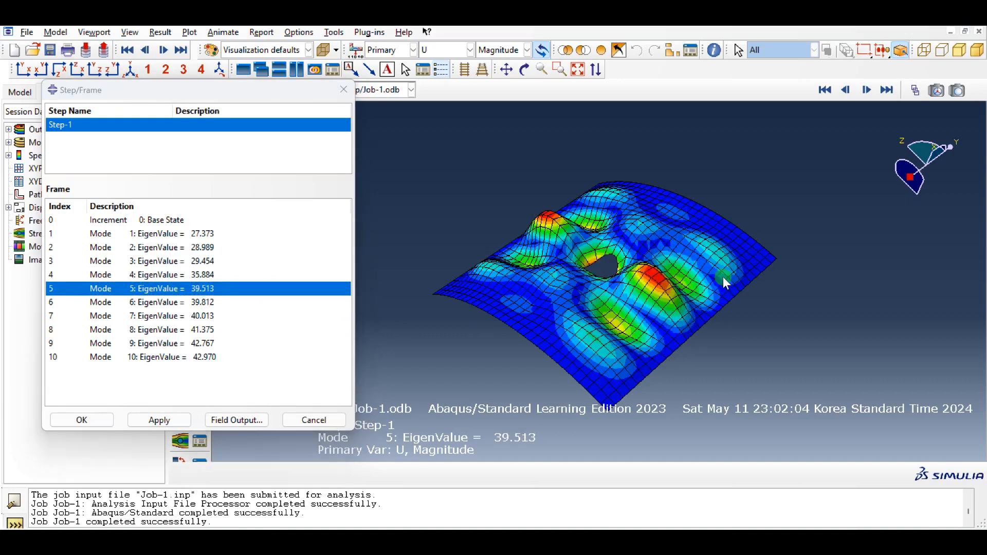
pyautogui.keyDown('ctrl'); pyautogui.keyDown('alt'); pyautogui.moveTo(722, 276); pyautogui.dragTo(624, 350); pyautogui.keyUp('alt'); pyautogui.keyUp('ctrl')
pyautogui.moveTo(545, 349)
pyautogui.keyDown('ctrl'); pyautogui.keyDown('alt'); pyautogui.mouseDown()
pyautogui.moveTo(655, 233)
pyautogui.moveTo(661, 172)
pyautogui.moveTo(643, 291)
pyautogui.moveTo(504, 288)
pyautogui.moveTo(529, 347)
pyautogui.mouseUp(); pyautogui.keyUp('alt'); pyautogui.keyUp('ctrl')
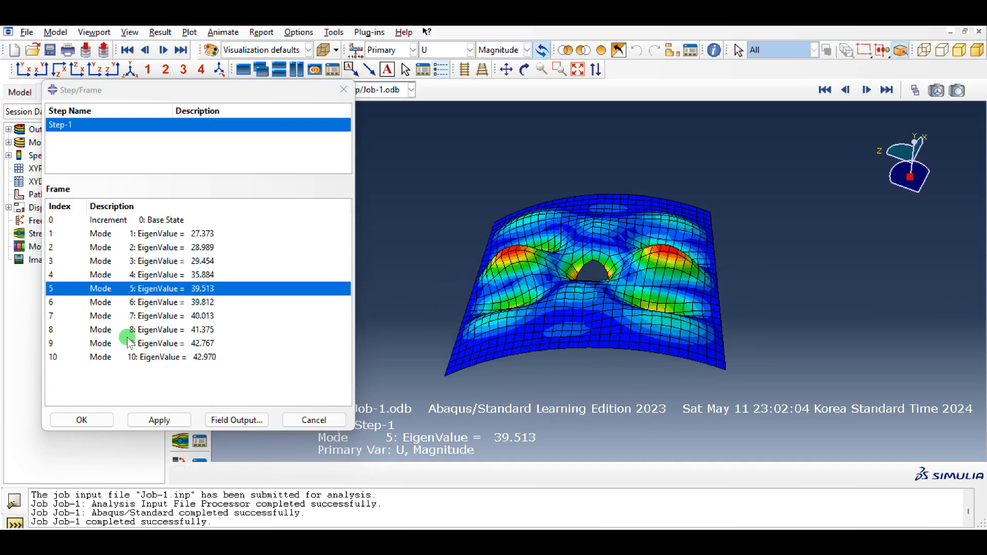
# - Examine the displacement contours of buckling modes 6 through 10 one after another
pyautogui.click(164, 303)
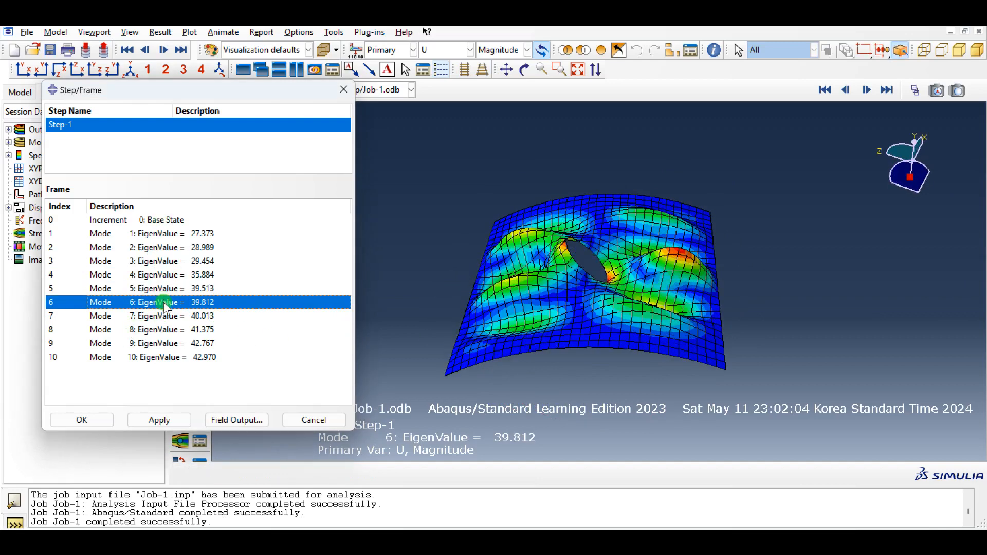
pyautogui.click(197, 317)
pyautogui.click(189, 331)
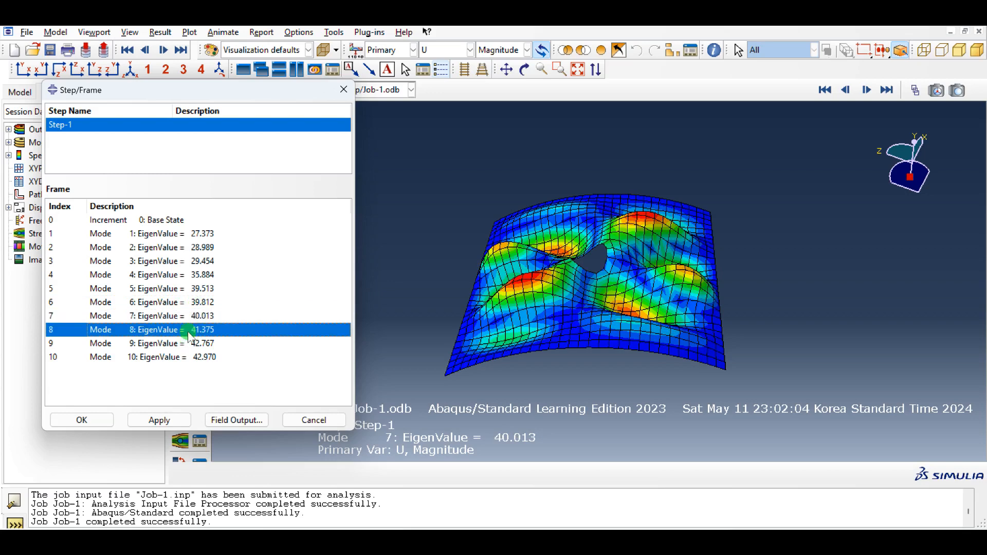
pyautogui.click(208, 343)
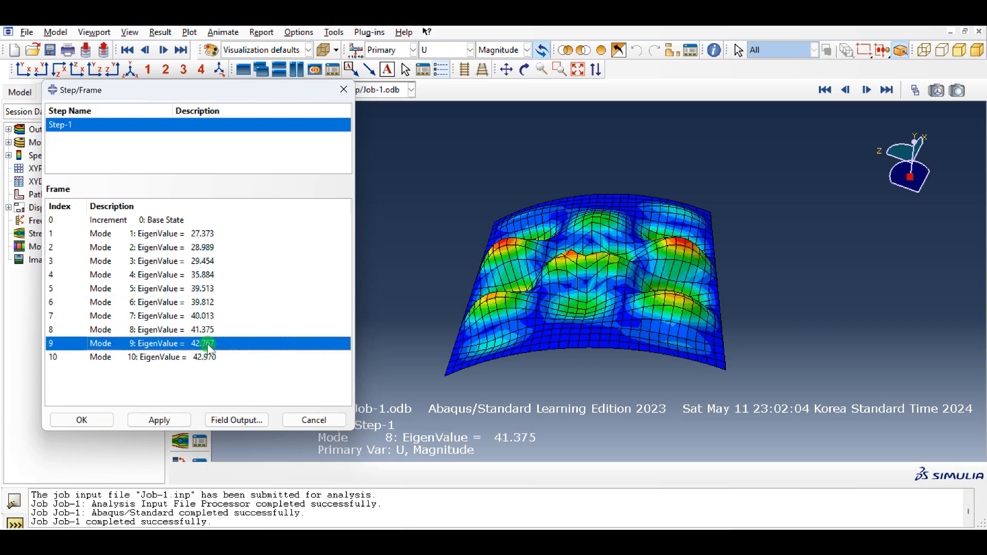
pyautogui.click(210, 360)
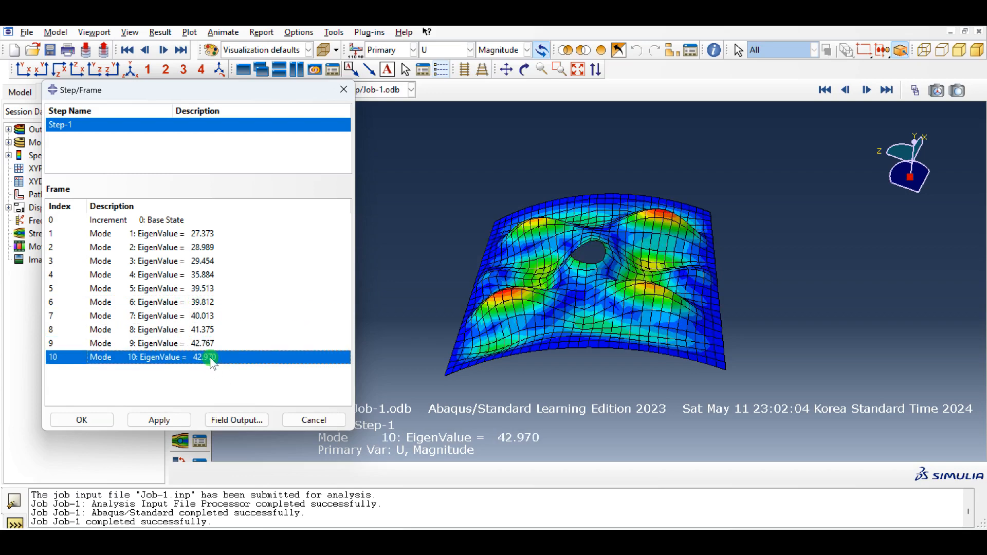
# - Return the plot to the base state frame and start a node list path on PANEL-1 with the default name
pyautogui.click(162, 222)
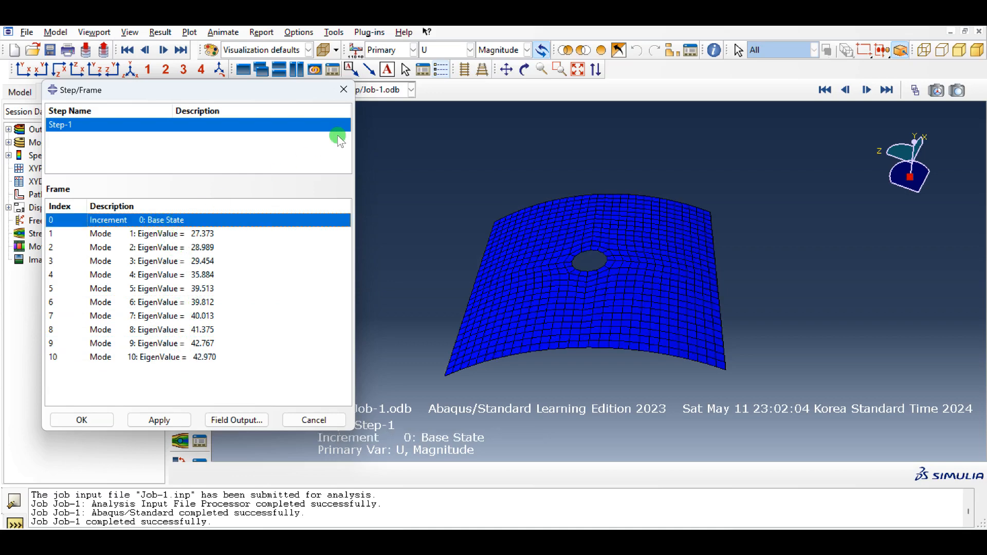
pyautogui.click(344, 89)
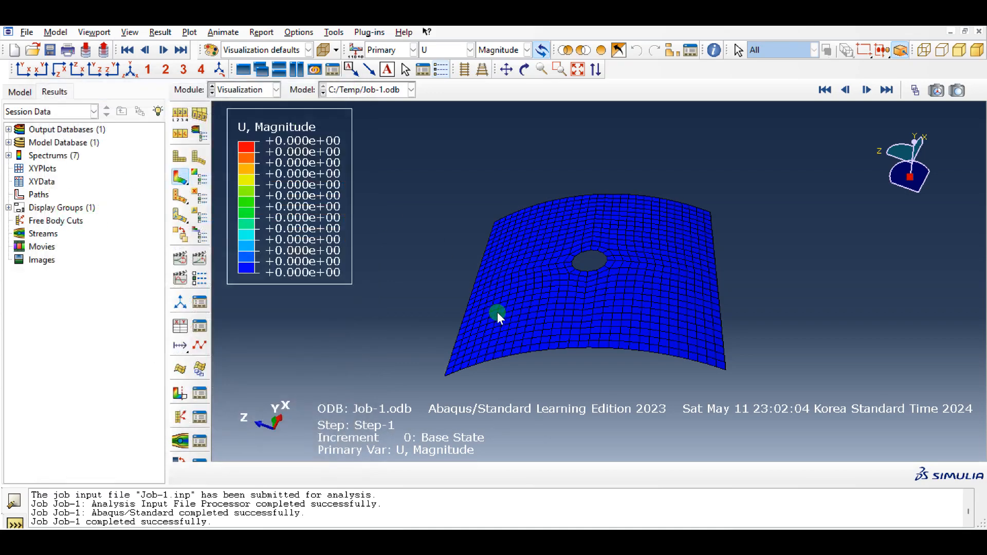
pyautogui.rightClick(35, 197)
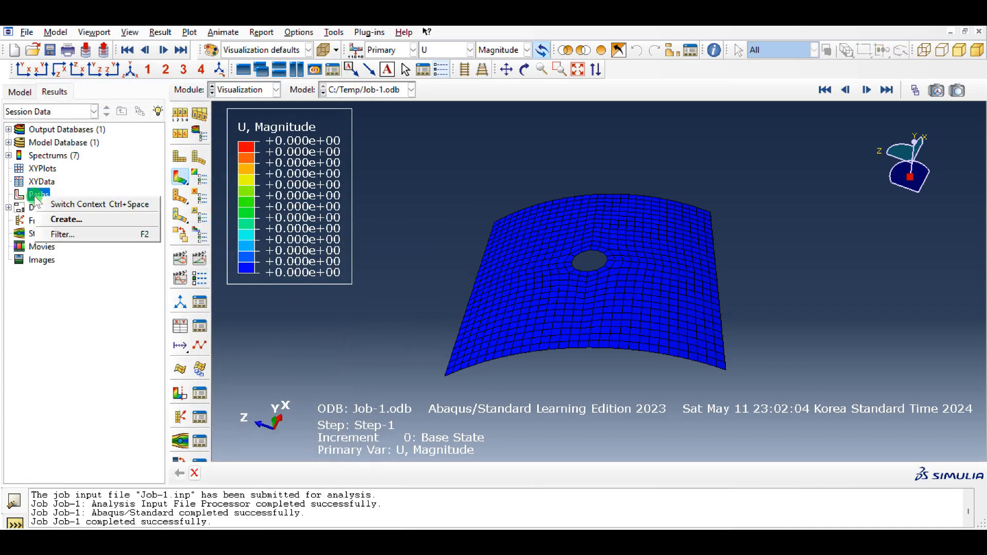
pyautogui.click(62, 221)
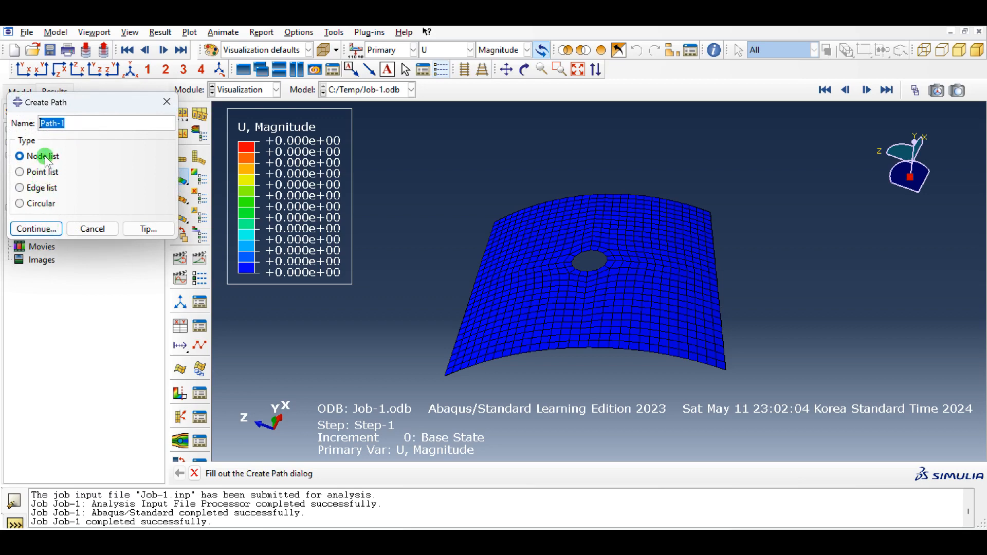
pyautogui.click(46, 229)
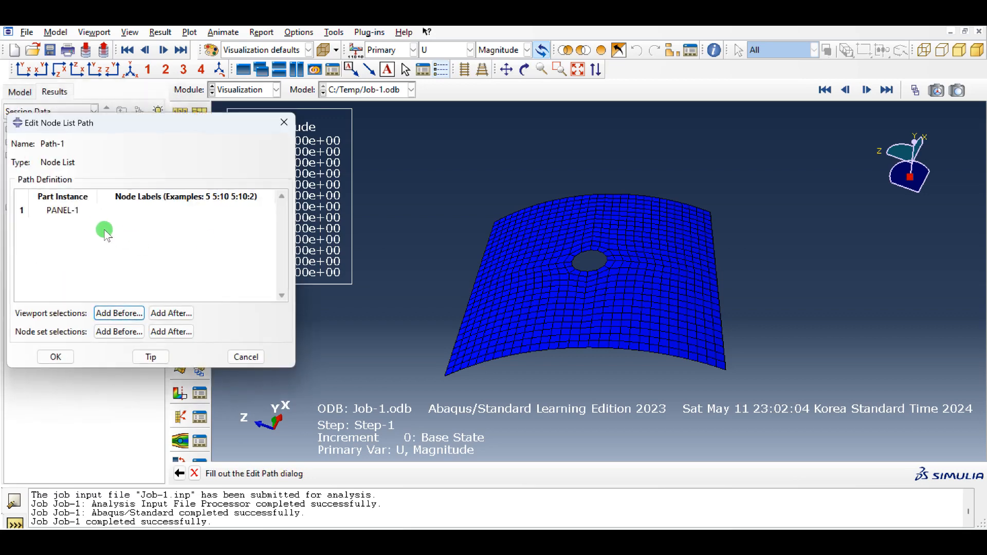
pyautogui.click(91, 215)
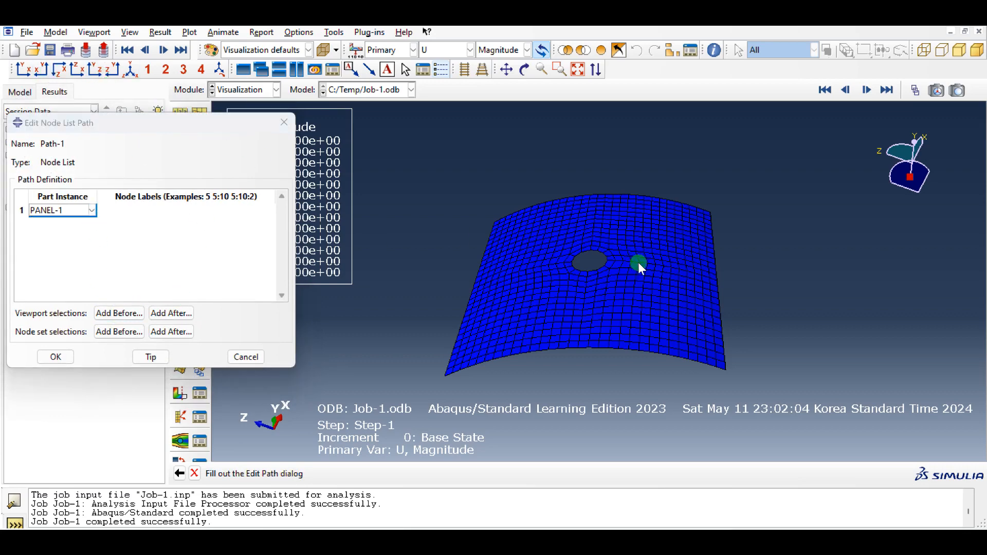
# - Add the mid-height nodes 6, 80, 81 to 91 in steps of 2, and 7 to the path, from the panel's side edge to the cutout
pyautogui.keyDown('ctrl'); pyautogui.keyDown('alt'); pyautogui.moveTo(638, 263); pyautogui.dragTo(656, 344); pyautogui.keyUp('alt'); pyautogui.keyUp('ctrl')
pyautogui.keyDown('ctrl'); pyautogui.keyDown('alt'); pyautogui.moveTo(454, 304); pyautogui.dragTo(452, 335); pyautogui.keyUp('alt'); pyautogui.keyUp('ctrl')
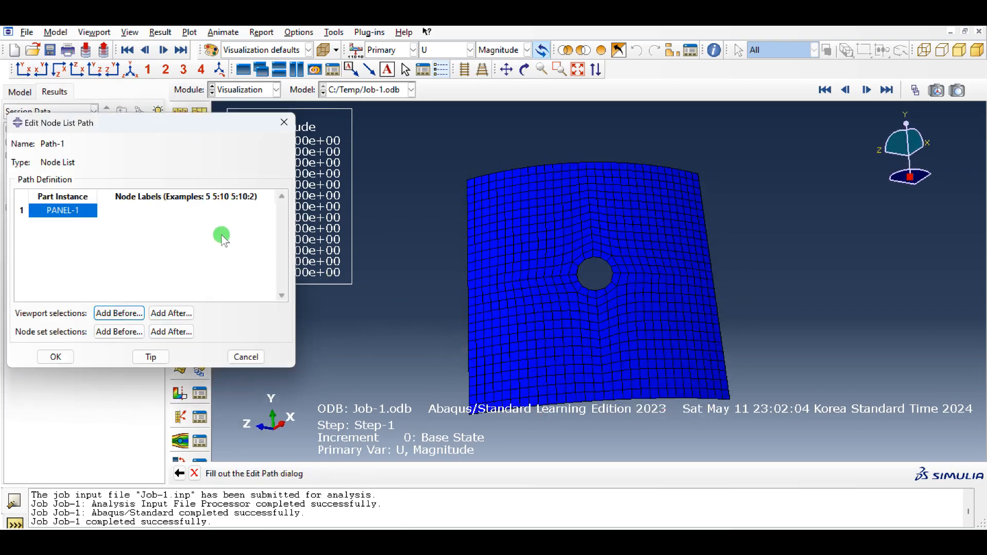
pyautogui.click(123, 313)
pyautogui.scroll(3, 486, 287)
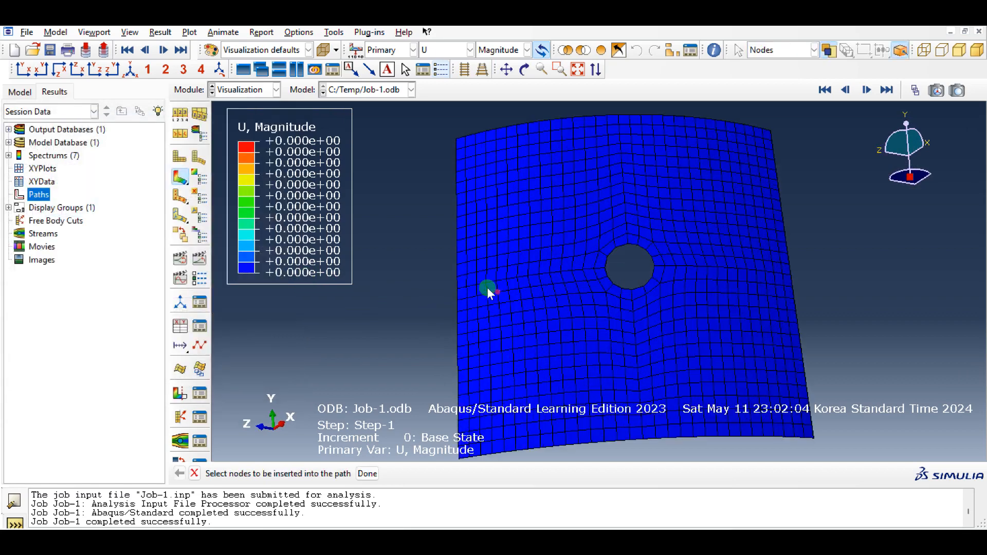
pyautogui.click(452, 288)
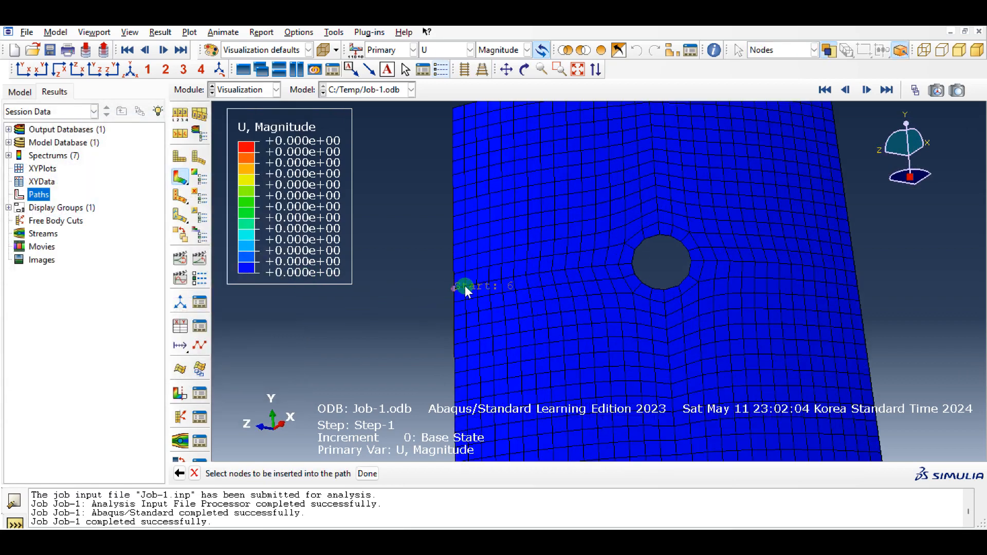
pyautogui.scroll(2, 464, 285)
pyautogui.click(480, 285)
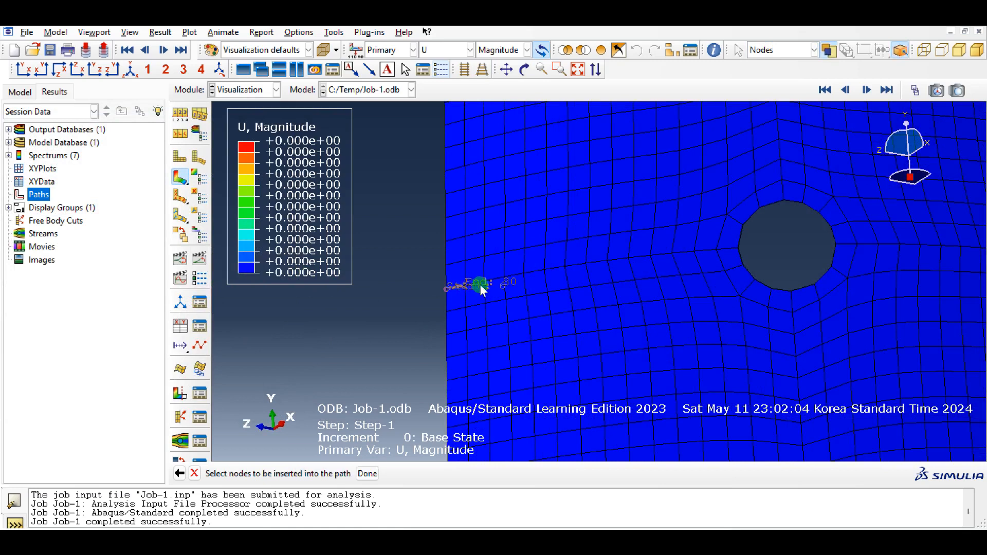
pyautogui.click(508, 278)
pyautogui.click(528, 273)
pyautogui.click(565, 267)
pyautogui.click(608, 261)
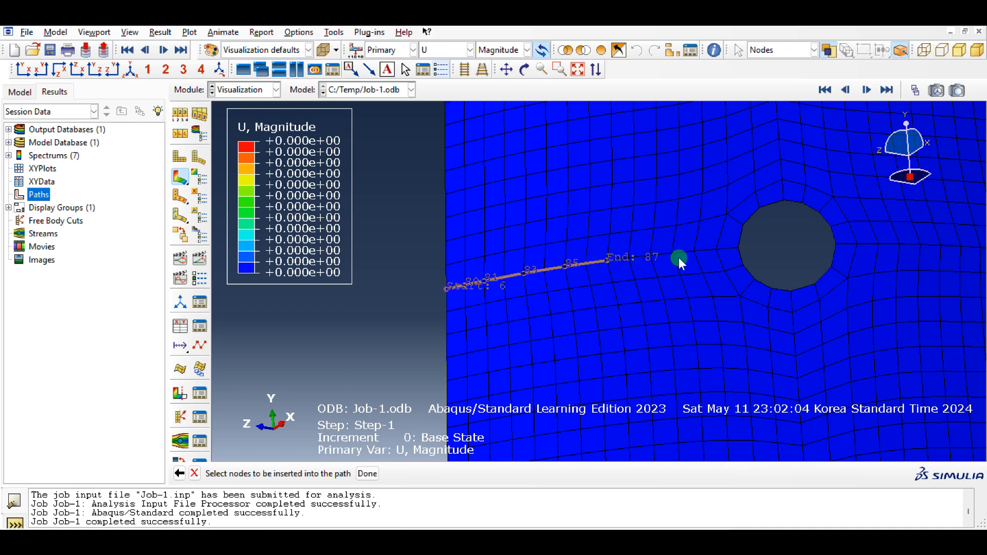
pyautogui.click(693, 252)
pyautogui.click(737, 247)
# - Extend the path across the cutout to the opposite edge with nodes 1, 18, 22 to 28 in steps of 2, and 2, and save it
pyautogui.click(834, 245)
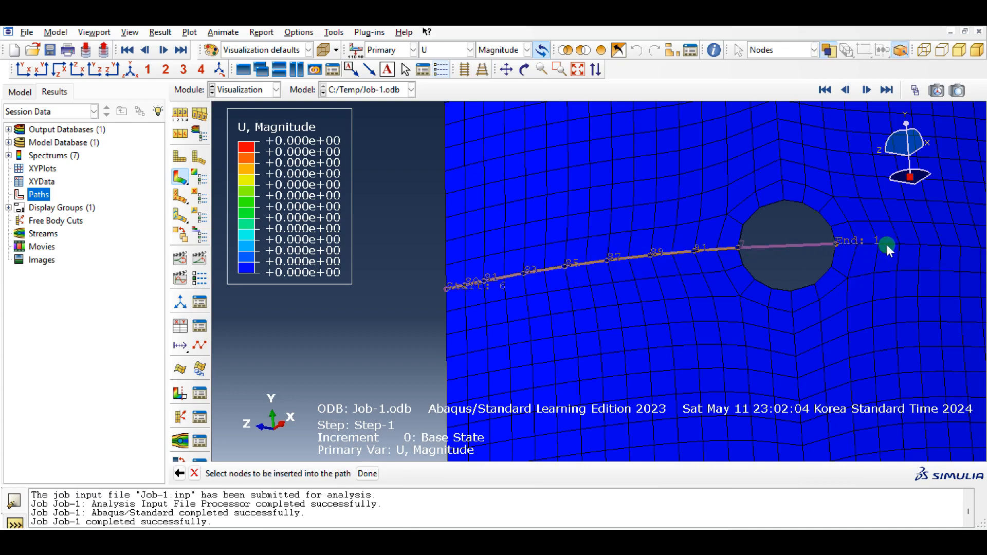
pyautogui.click(902, 244)
pyautogui.keyDown('ctrl'); pyautogui.keyDown('alt'); pyautogui.moveTo(941, 258); pyautogui.dragTo(815, 258, button='middle'); pyautogui.keyUp('alt'); pyautogui.keyUp('ctrl')
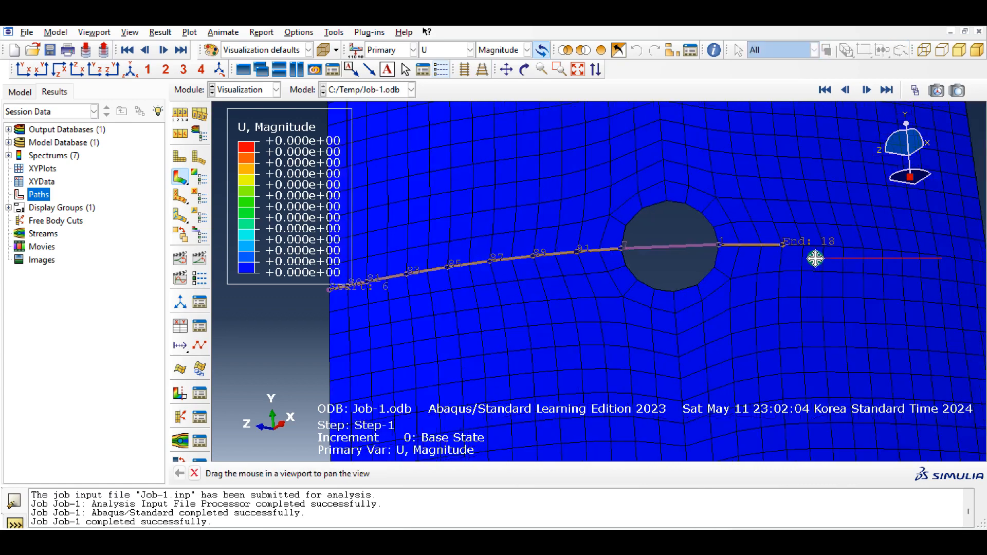
pyautogui.click(849, 248)
pyautogui.click(887, 251)
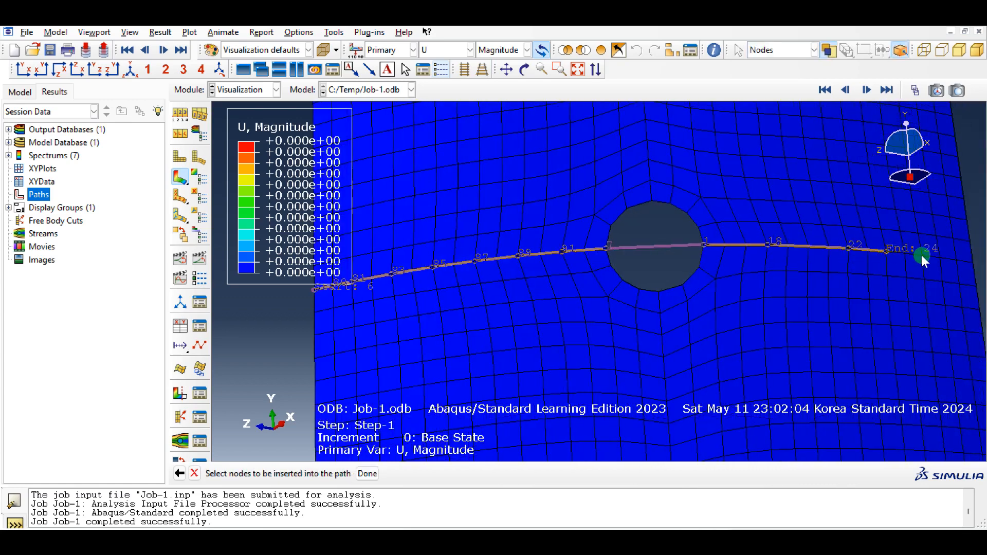
pyautogui.click(955, 261)
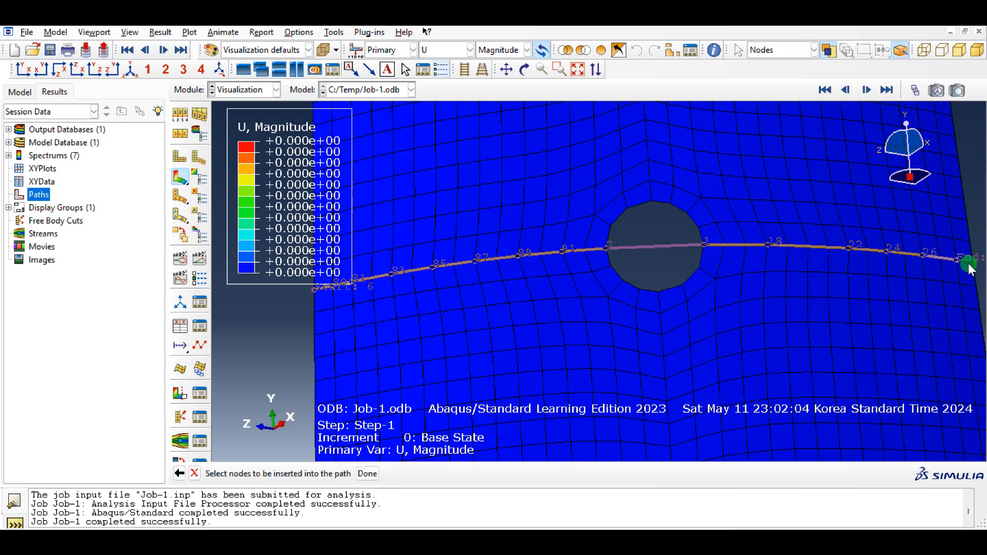
pyautogui.middleClick(761, 283)
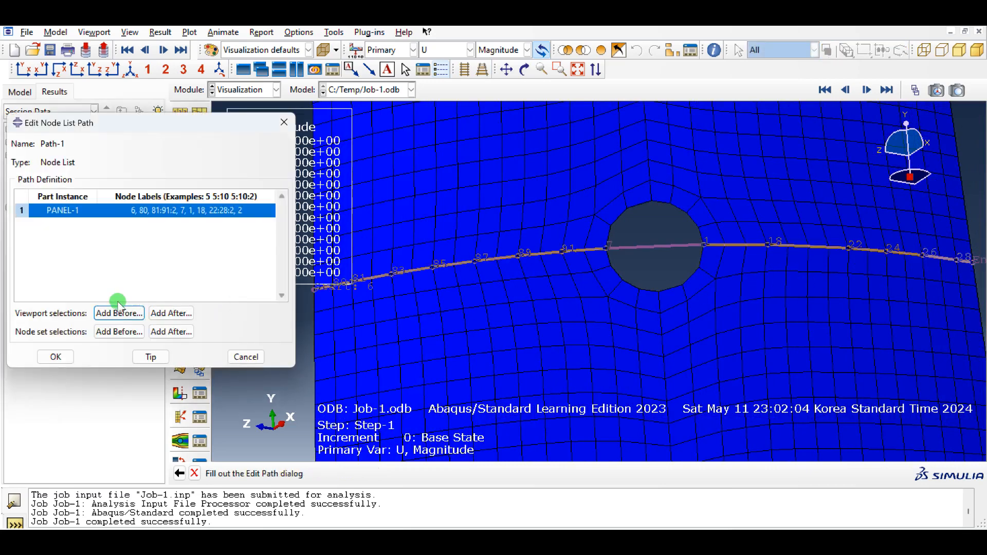
pyautogui.click(55, 357)
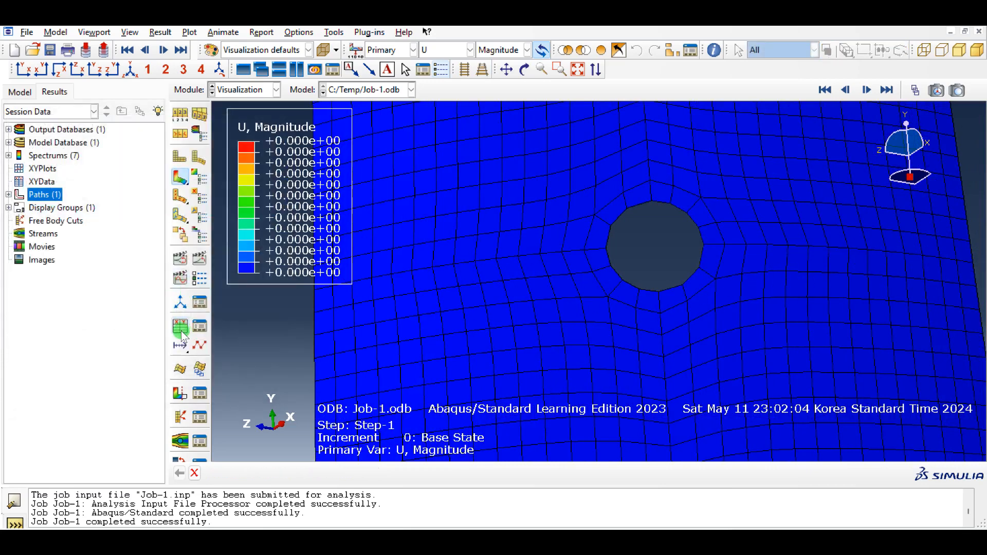
# - Start creating XY data from Path-1 on the deformed shape, using path points with intersections included and true distance for X
pyautogui.click(180, 326)
pyautogui.click(20, 289)
pyautogui.click(35, 314)
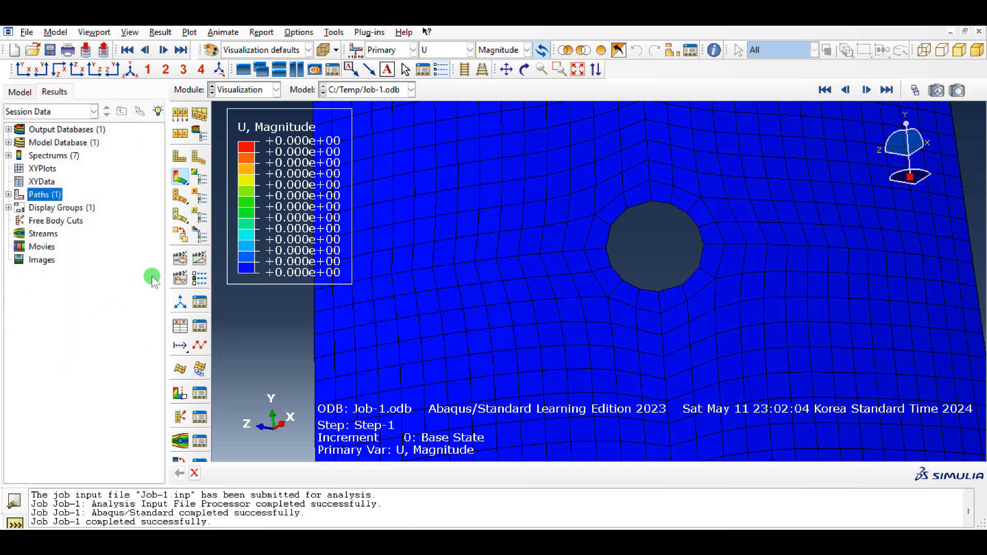
pyautogui.moveTo(167, 283); pyautogui.dragTo(262, 83)
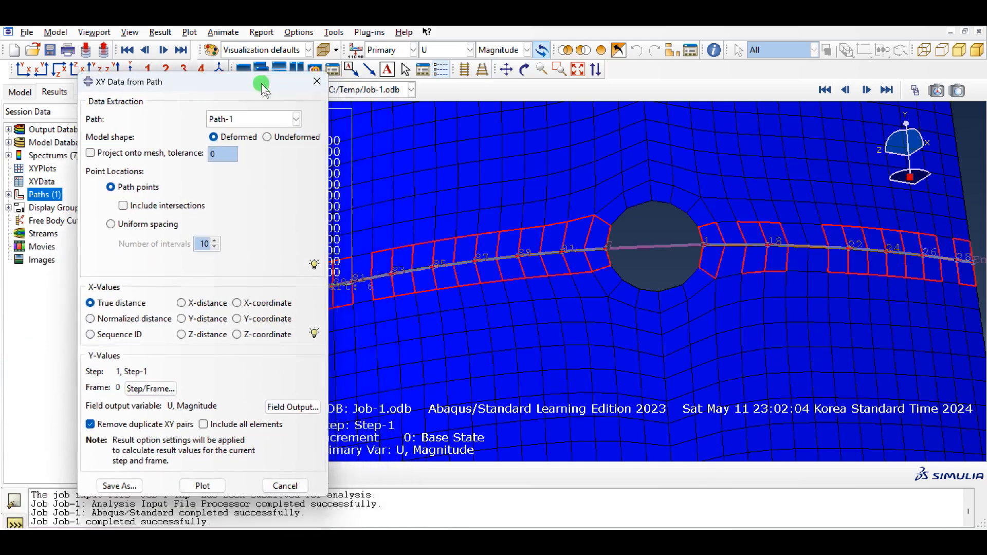
pyautogui.click(147, 203)
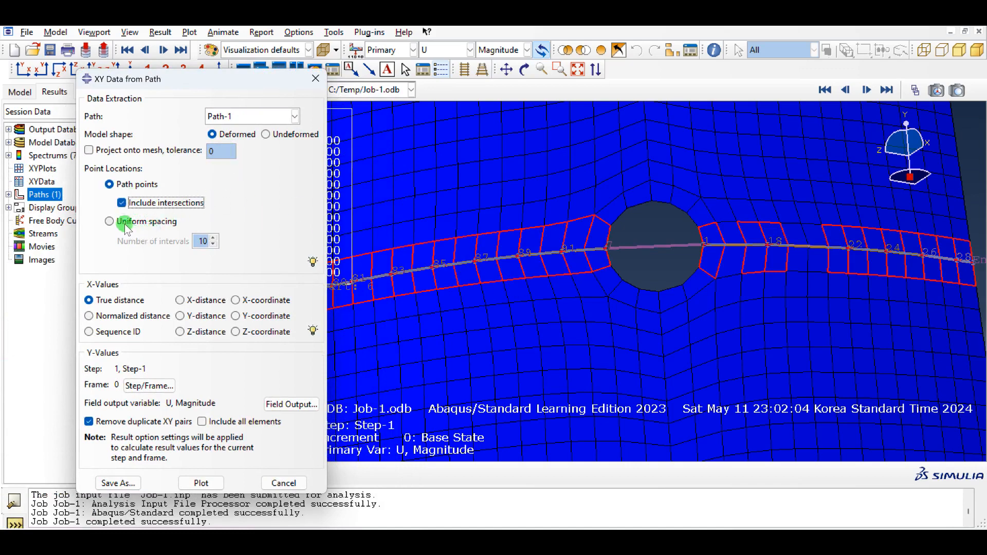
pyautogui.click(106, 224)
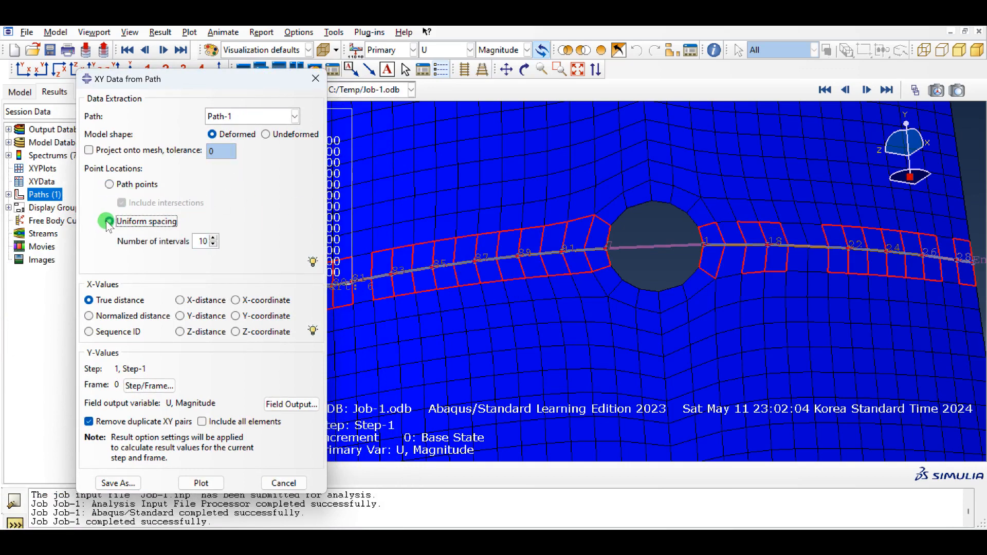
pyautogui.click(113, 185)
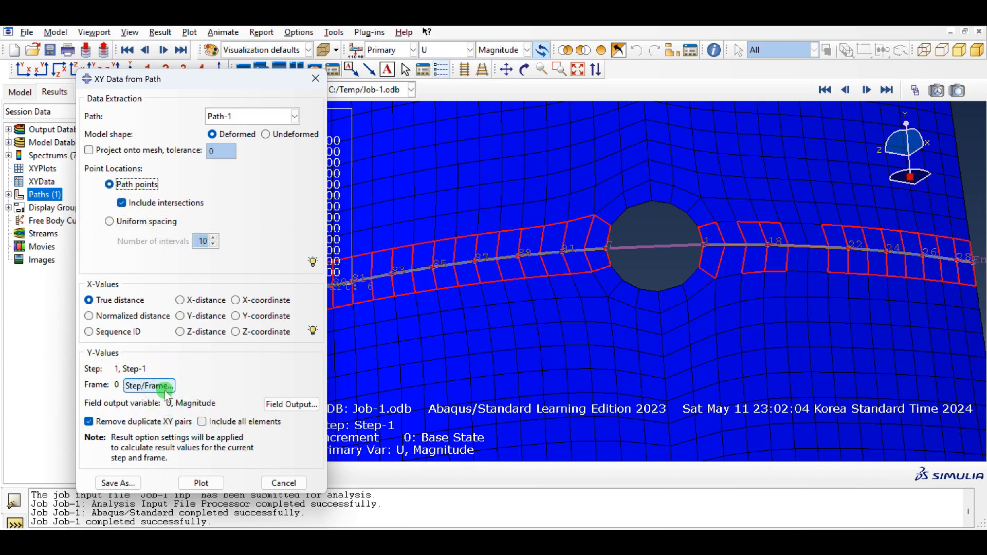
# - Plot displacement magnitude U along Path-1 for the base state frame of Step-1
pyautogui.click(135, 386)
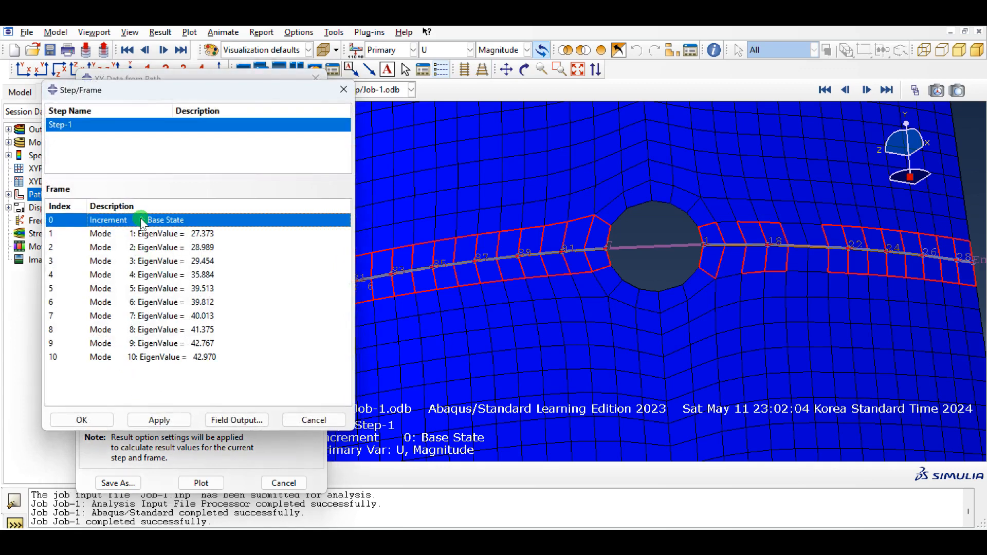
pyautogui.click(90, 420)
pyautogui.click(283, 404)
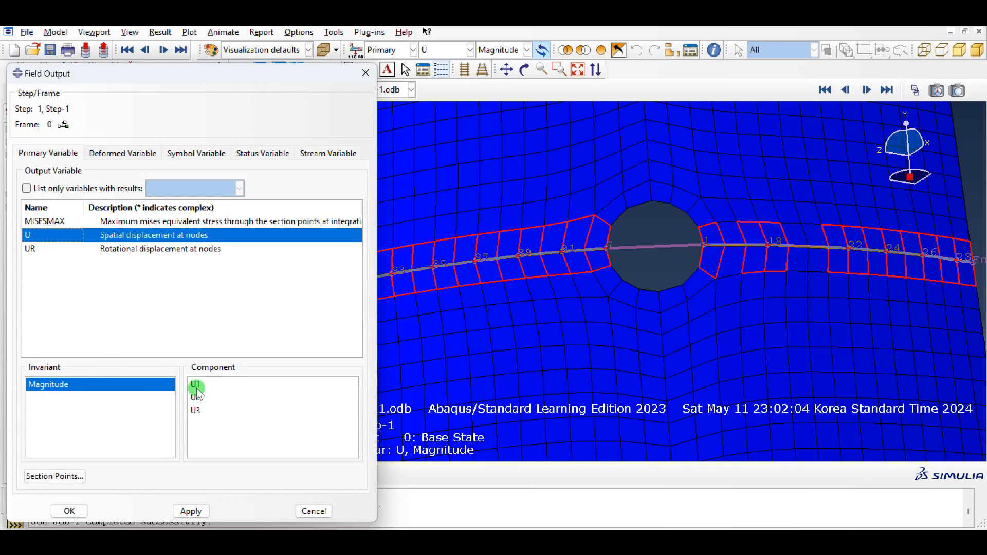
pyautogui.click(69, 511)
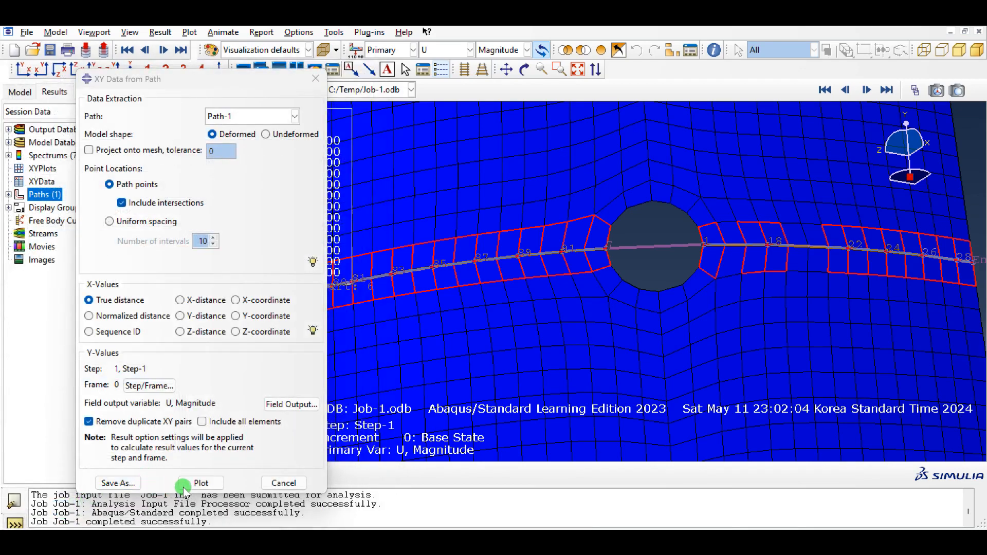
pyautogui.click(201, 483)
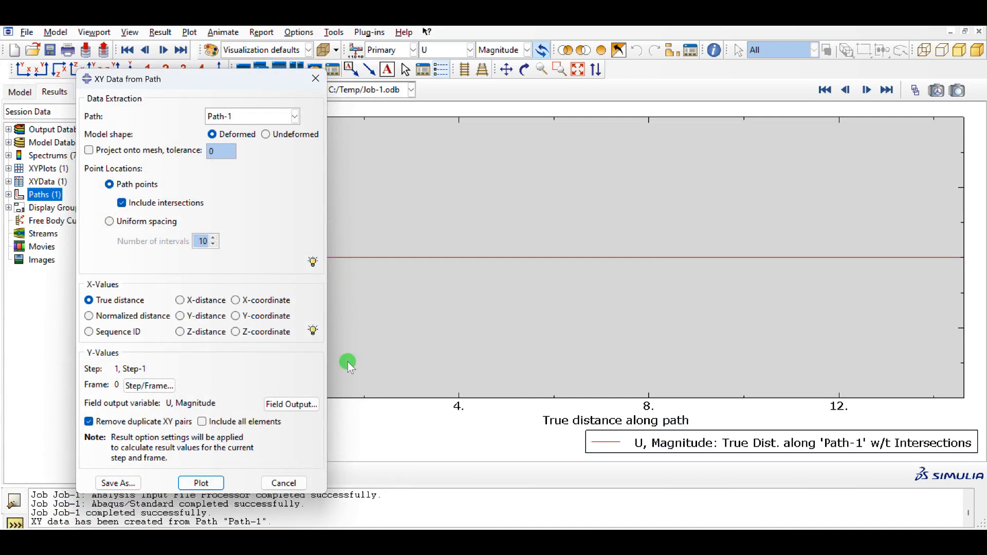
# - Switch the path data to the mode 1 frame, plot displacement magnitude along Path-1, and close the path data dialog
pyautogui.click(866, 89)
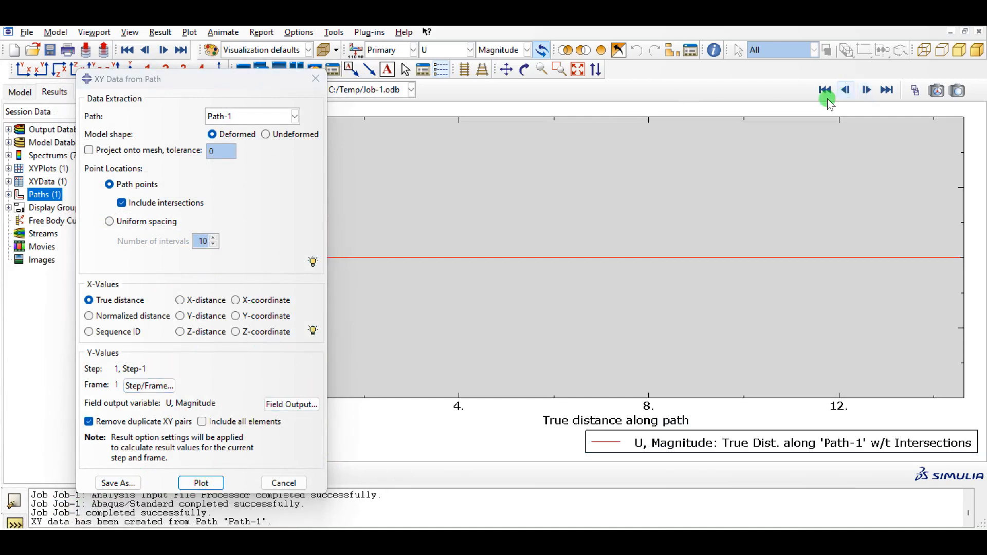
pyautogui.click(866, 90)
pyautogui.click(149, 385)
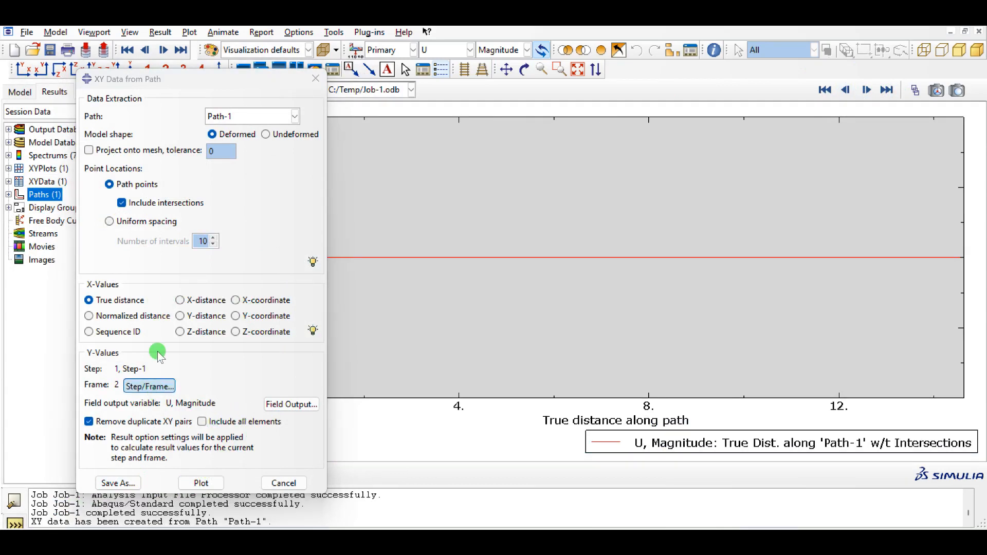
pyautogui.click(157, 234)
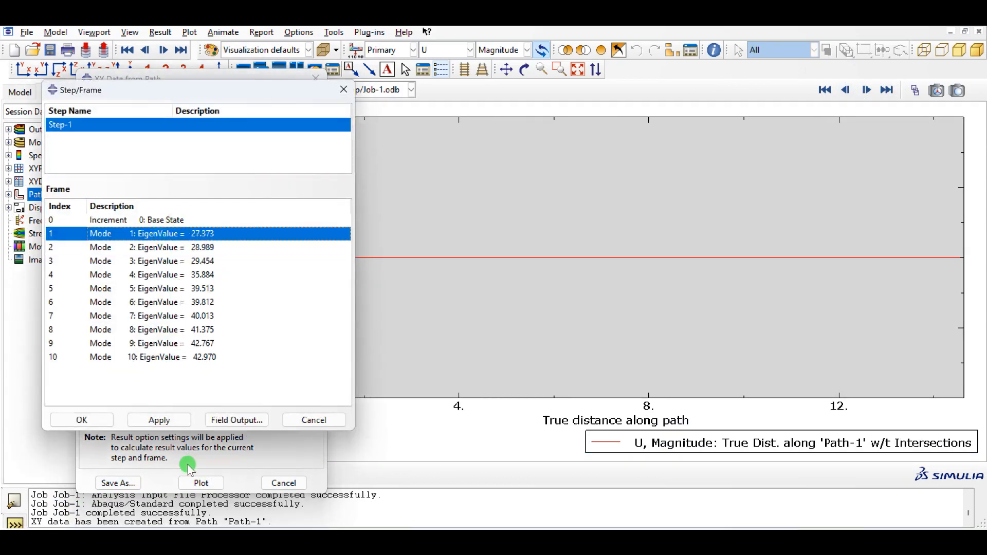
pyautogui.click(81, 420)
pyautogui.click(202, 486)
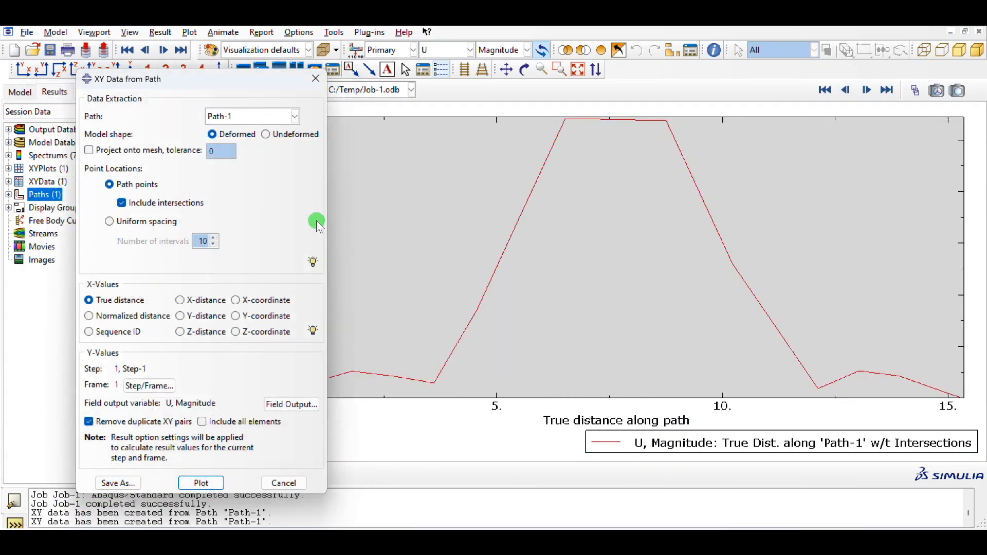
pyautogui.click(315, 79)
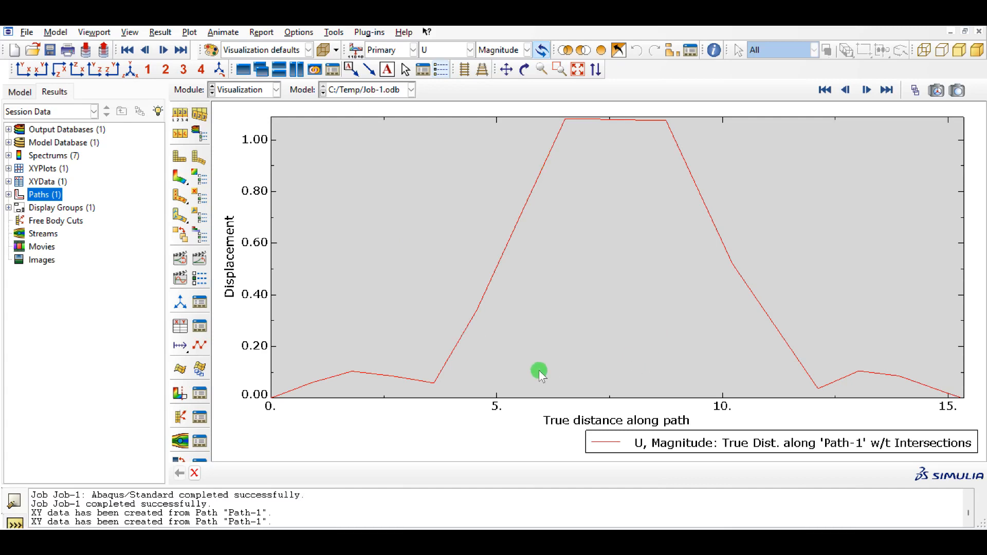
# - Display the mode 1 displacement contours on the deformed panel and examine the buckled shape around the cutout from an oblique angle
pyautogui.click(508, 380)
pyautogui.click(181, 179)
pyautogui.keyDown('ctrl'); pyautogui.keyDown('alt'); pyautogui.moveTo(682, 301); pyautogui.dragTo(689, 194); pyautogui.keyUp('alt'); pyautogui.keyUp('ctrl')
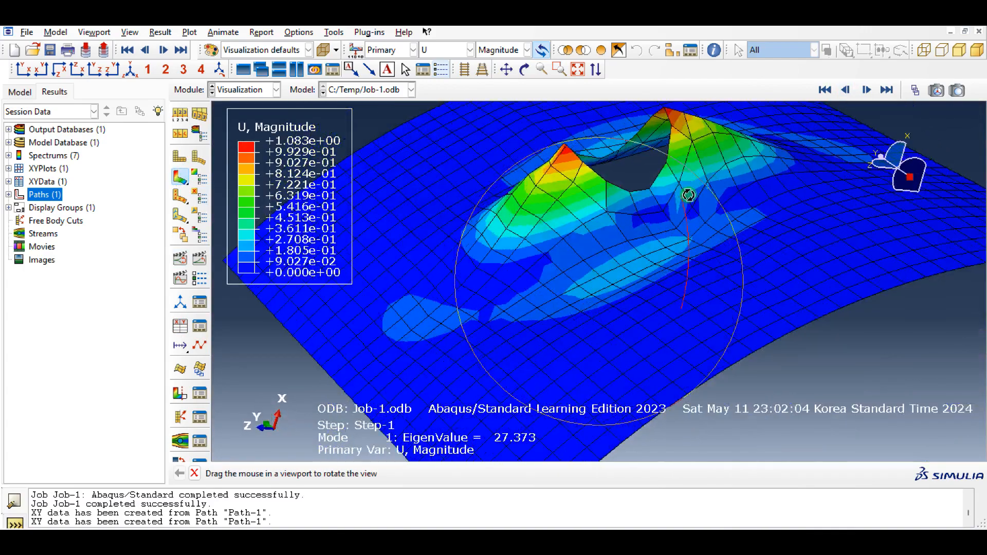
pyautogui.keyDown('ctrl'); pyautogui.keyDown('alt'); pyautogui.moveTo(628, 313); pyautogui.dragTo(639, 282); pyautogui.keyUp('alt'); pyautogui.keyUp('ctrl')
pyautogui.keyDown('ctrl'); pyautogui.keyDown('alt'); pyautogui.moveTo(784, 274); pyautogui.dragTo(640, 322); pyautogui.keyUp('alt'); pyautogui.keyUp('ctrl')
pyautogui.scroll(-4, 640, 322)
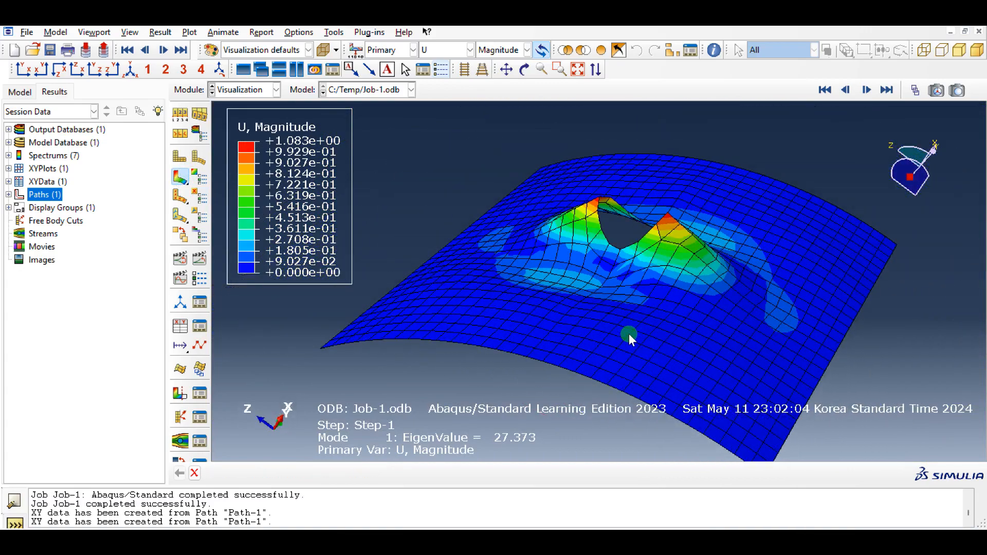